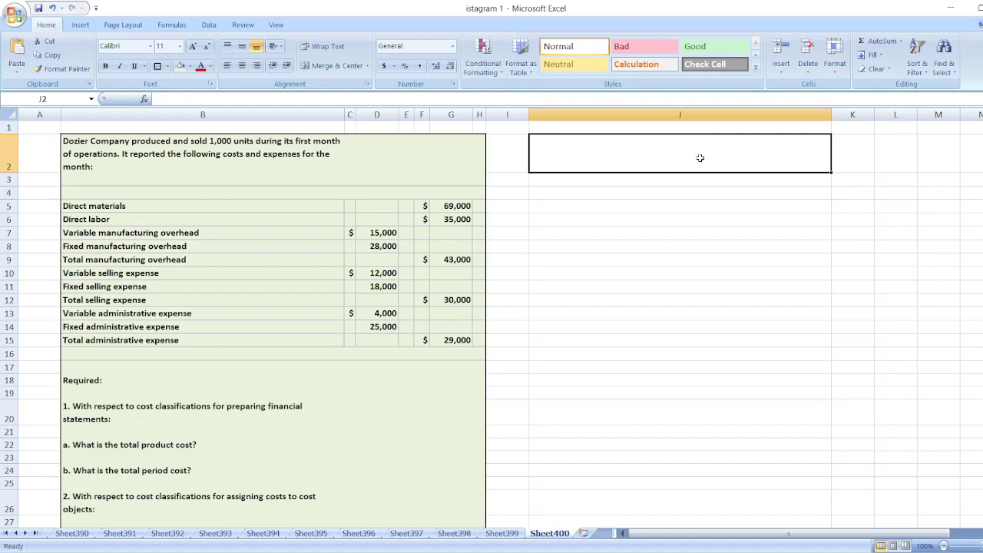
- Enter the heading "1a) Total Product Cost:" in J2, with the labels Direct Material, Direct Labor and Total Manufacturing Overhead in J3 to J5
type("1a")
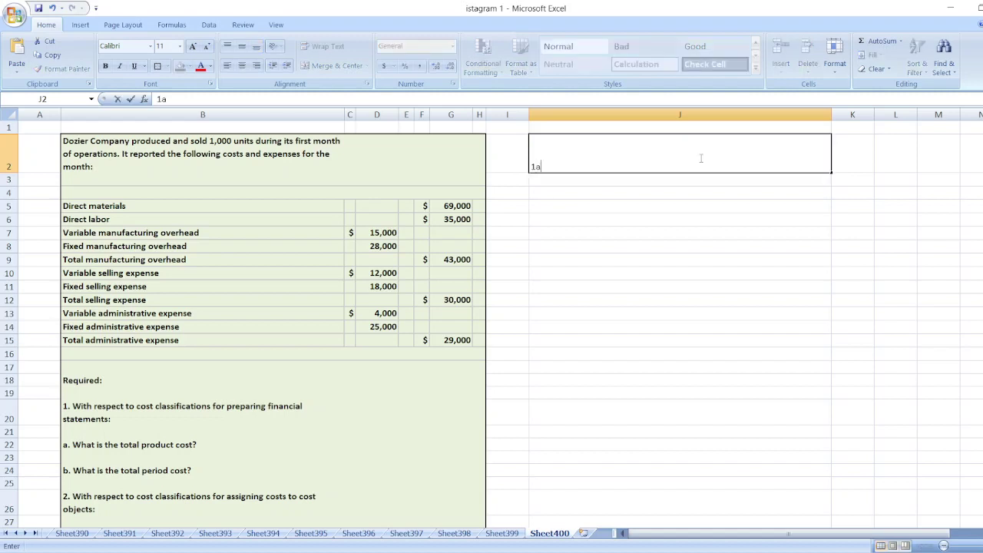
type(") Total Product Cost:")
key("Return")
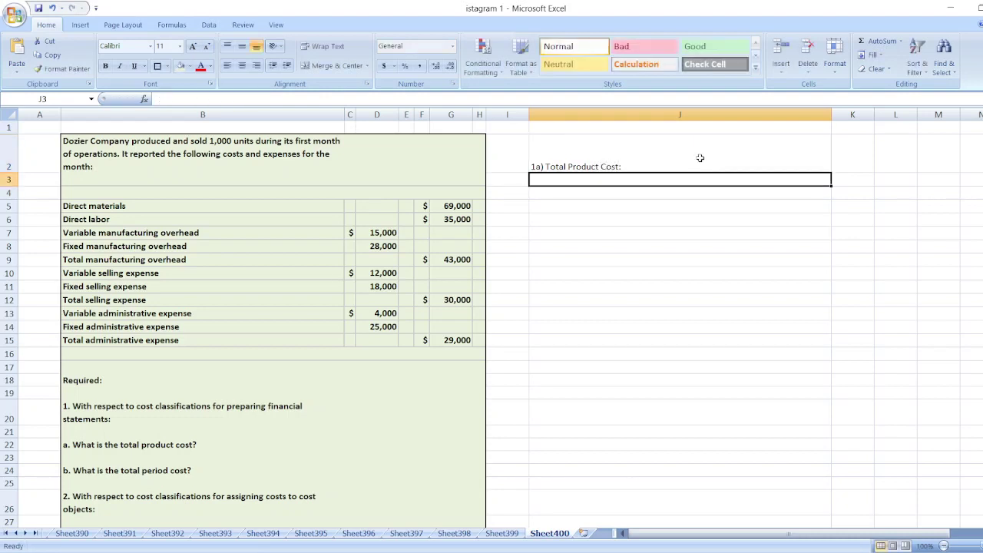
type("Di")
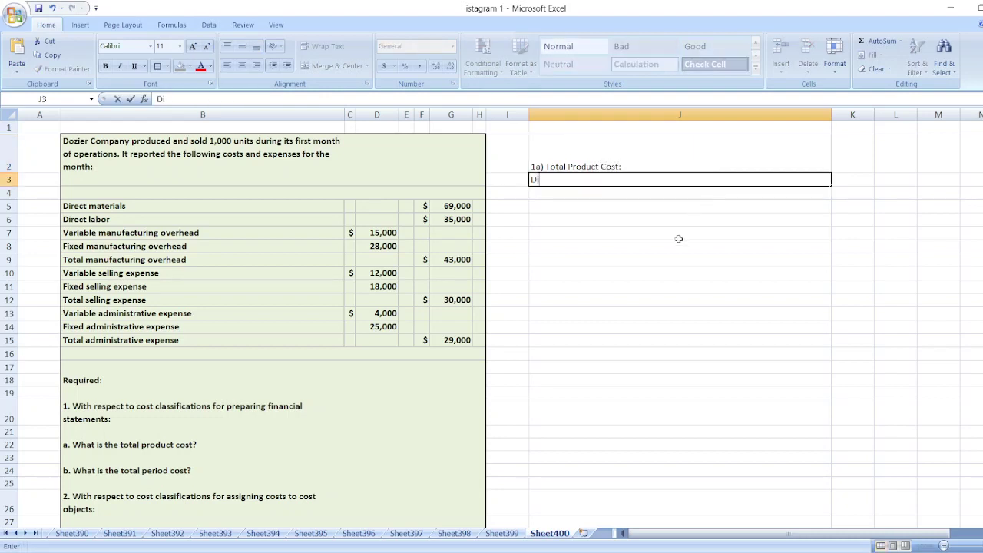
type("rect Material")
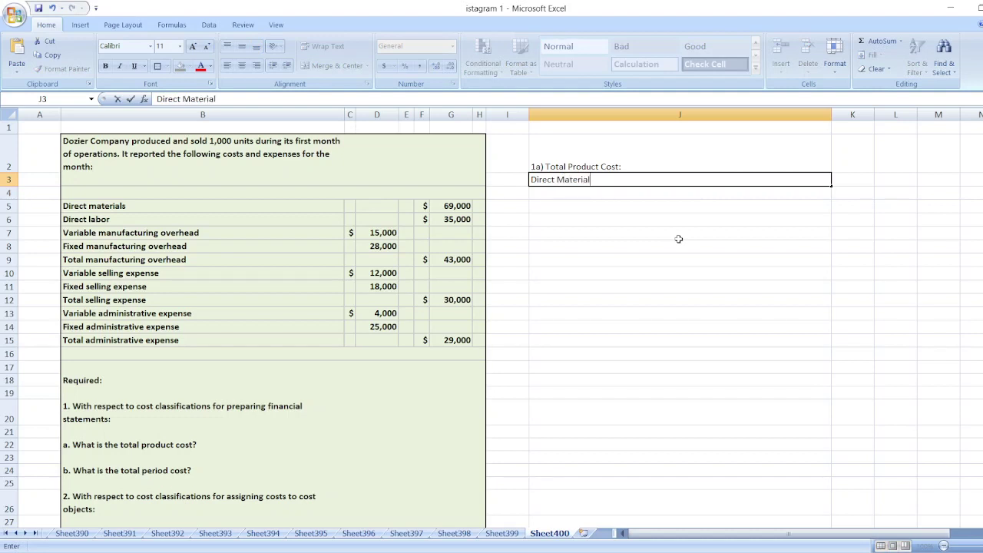
key("Return")
type("Dire")
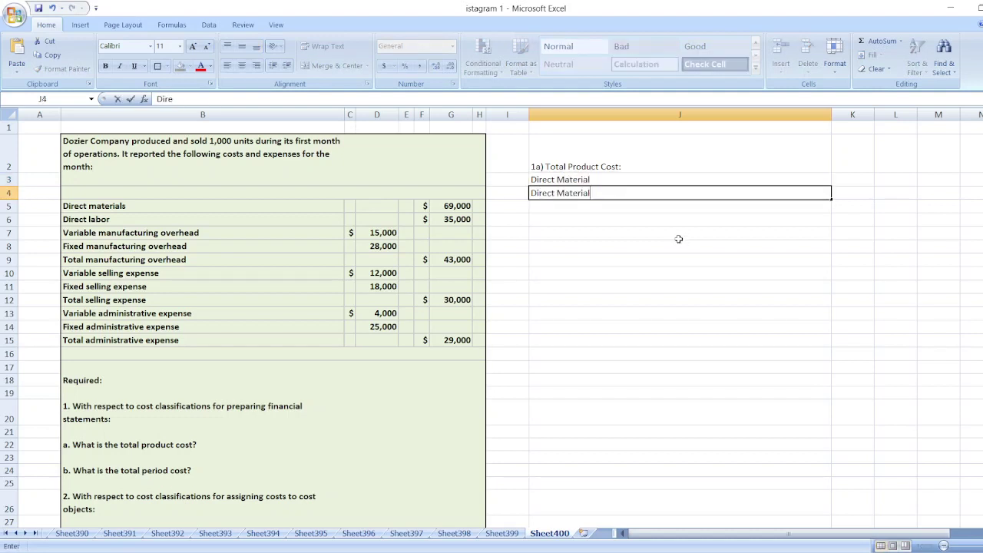
type("ct Labor")
key("Return")
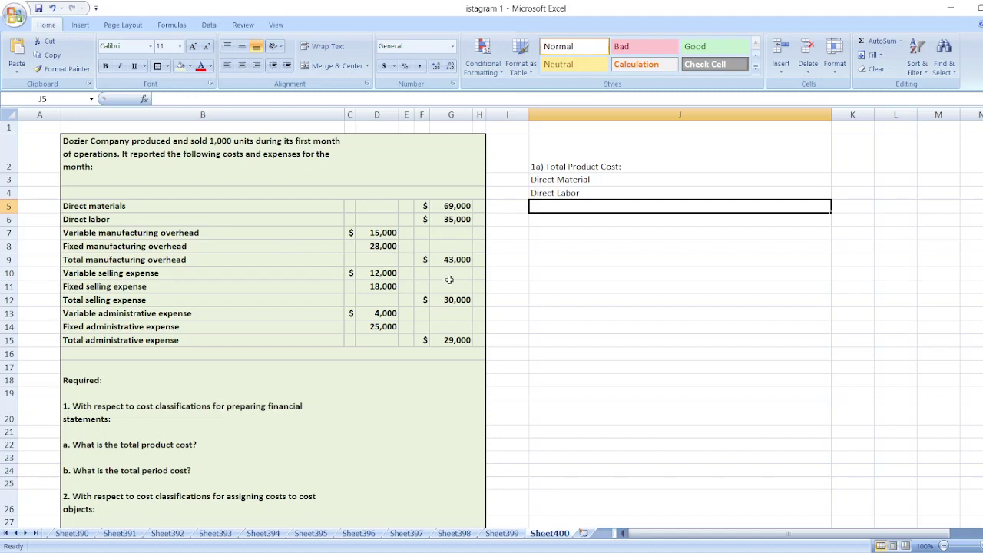
type("Total Manufacturing Overhead")
key("Tab")
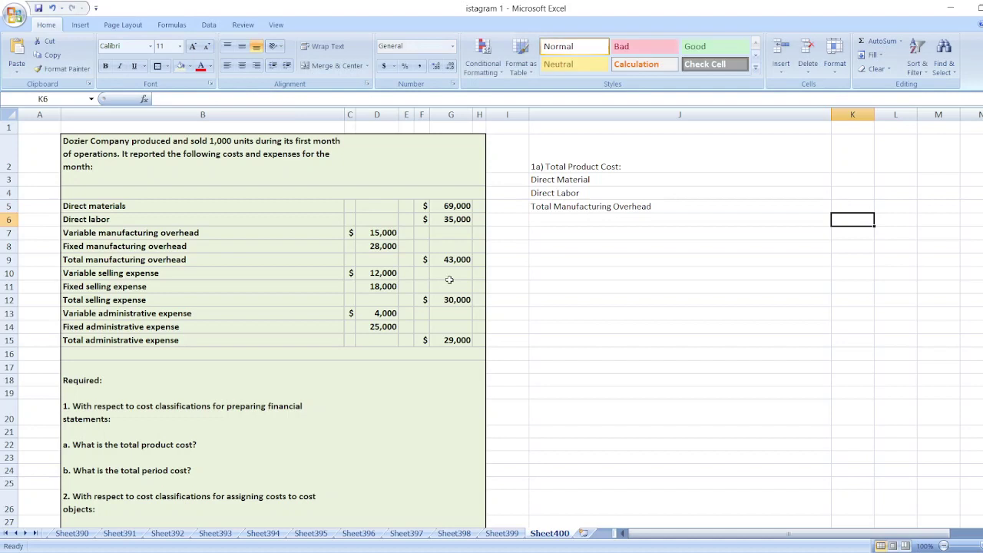
- Enter the product cost amounts in K3 to K5: $69,000 direct material, $35,000 direct labor and $43,000 manufacturing overhead
key("Up")
key("Up")
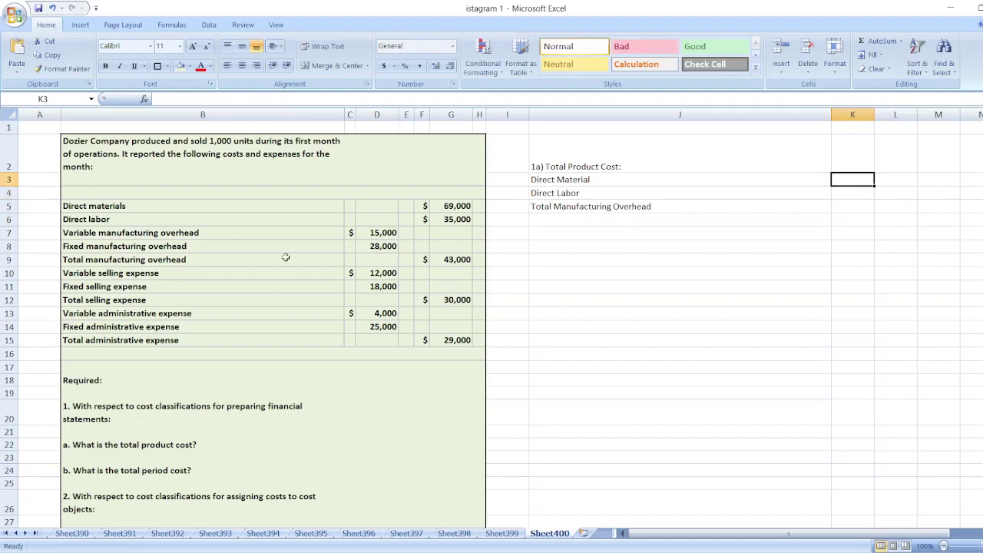
type("$69000")
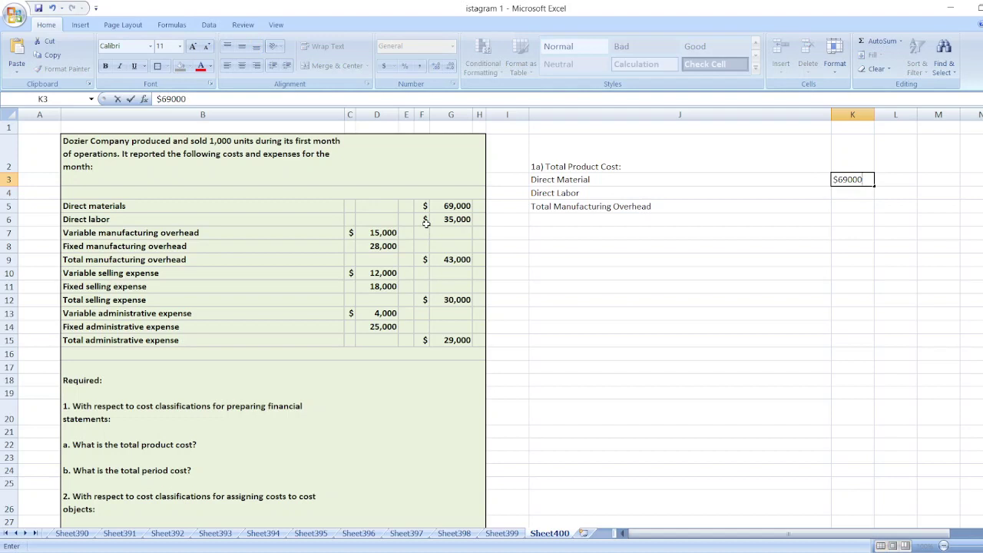
key("Return")
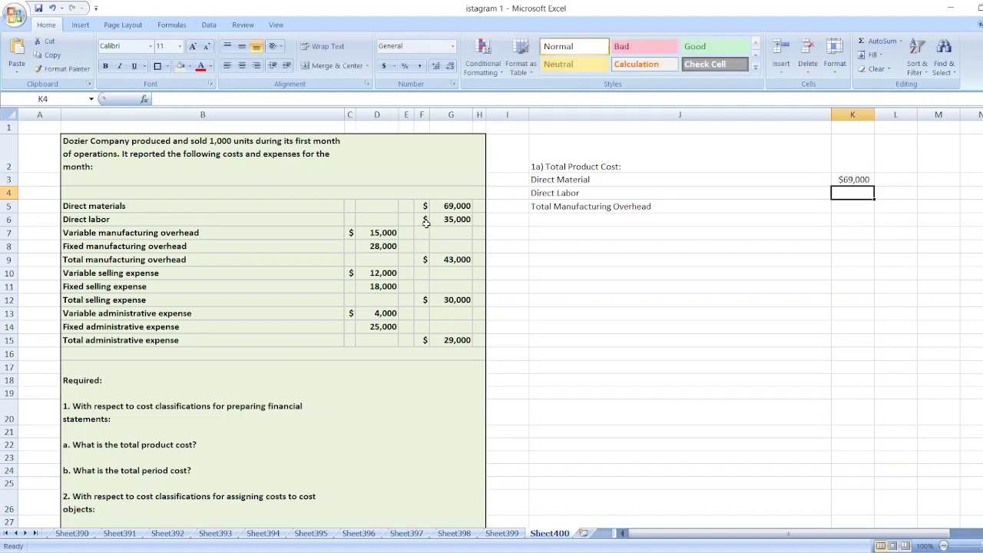
type("$35000")
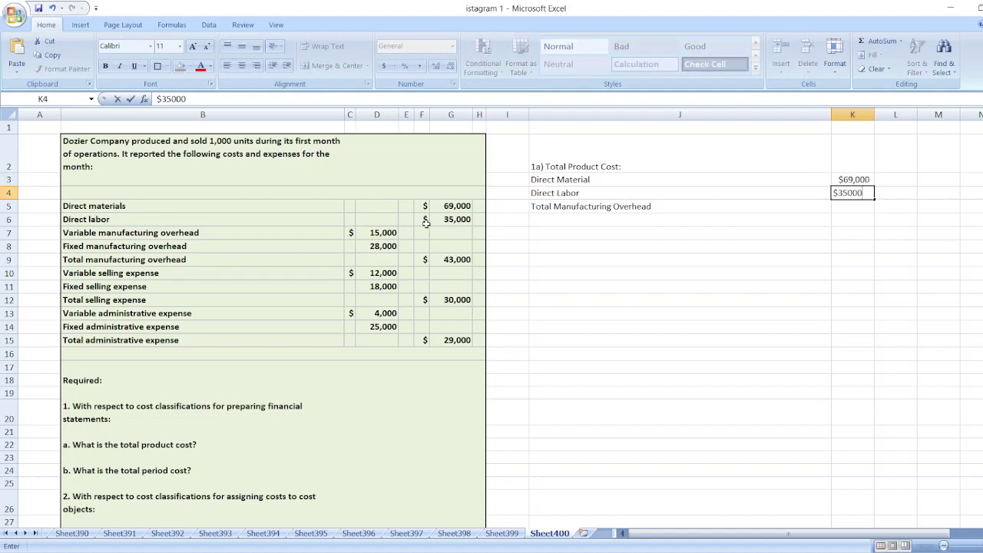
key("Return")
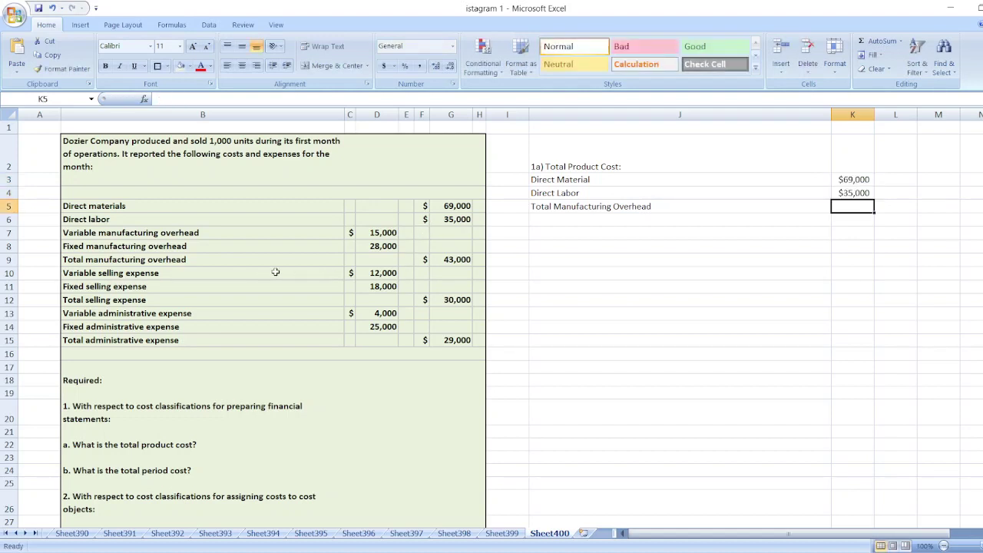
type("=$43000")
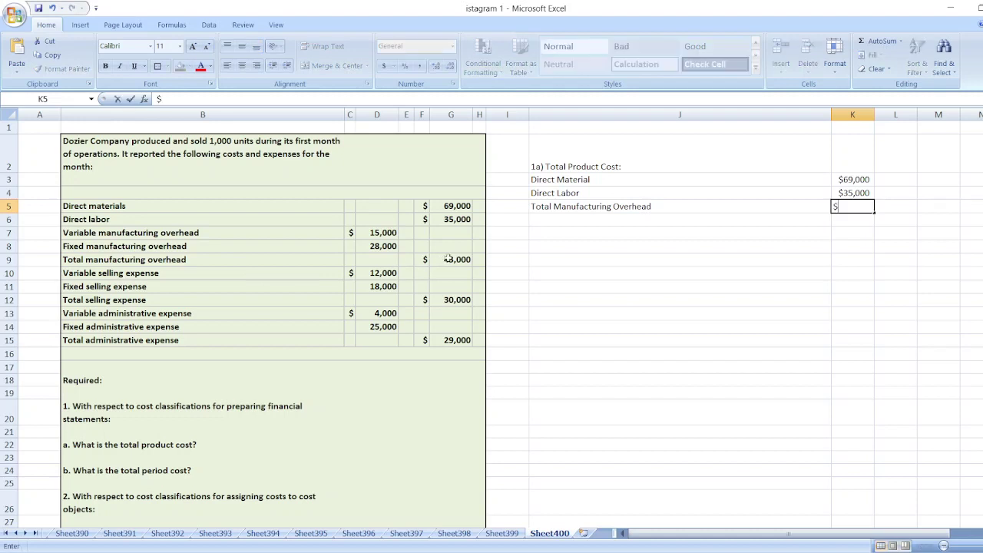
key("Return")
- Total the three product cost amounts in K6 with the formula =sum(K3:K5)
type("=sum(")
left_click(858, 179)
key("shift+Down")
key("shift+Down")
type(")")
key("Return")
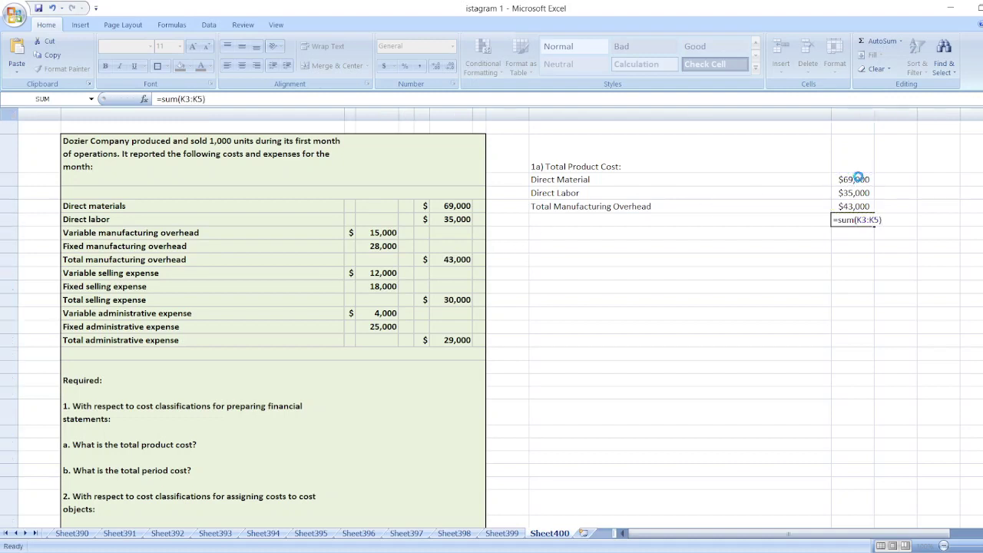
- Label the sum row in J6 as "Total Product Cost"
left_click(659, 218)
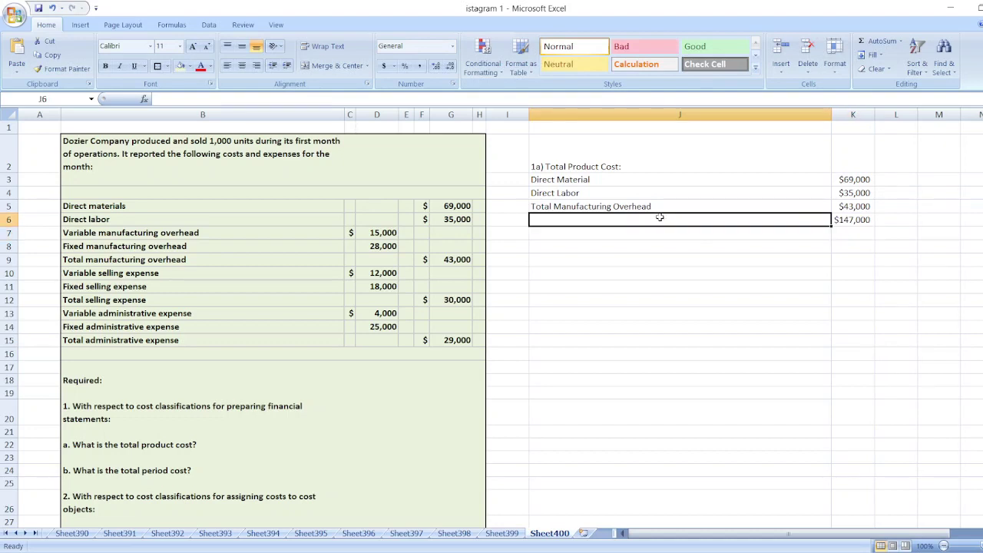
type("Total Product COst")
key("BackSpace")
key("BackSpace")
key("BackSpace")
type("os")
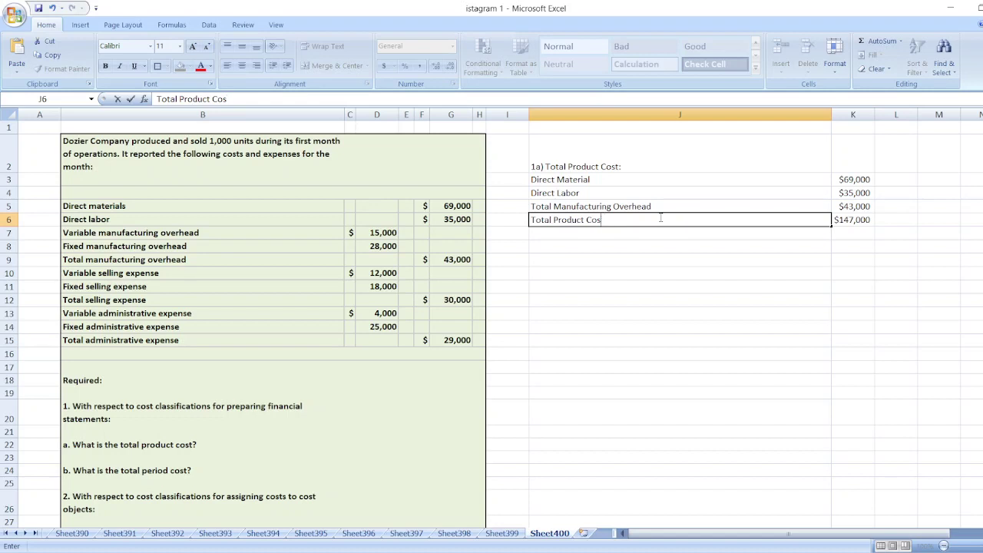
type("\\t")
key("Return")
- Make the Total Product Cost row (J6:K6) and the 1a heading in J2 bold
left_click(658, 220)
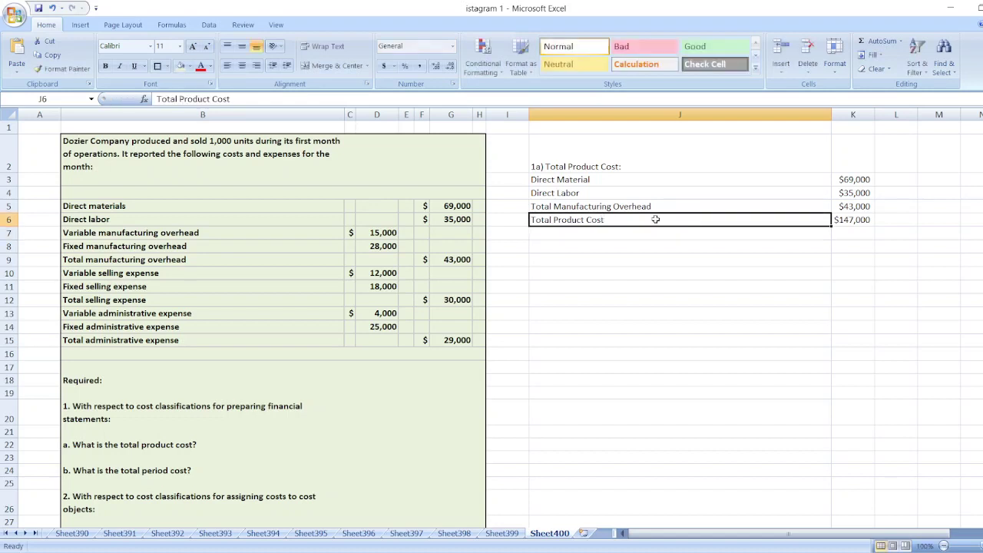
key("shift+Right")
key("ctrl+b")
left_click(580, 171)
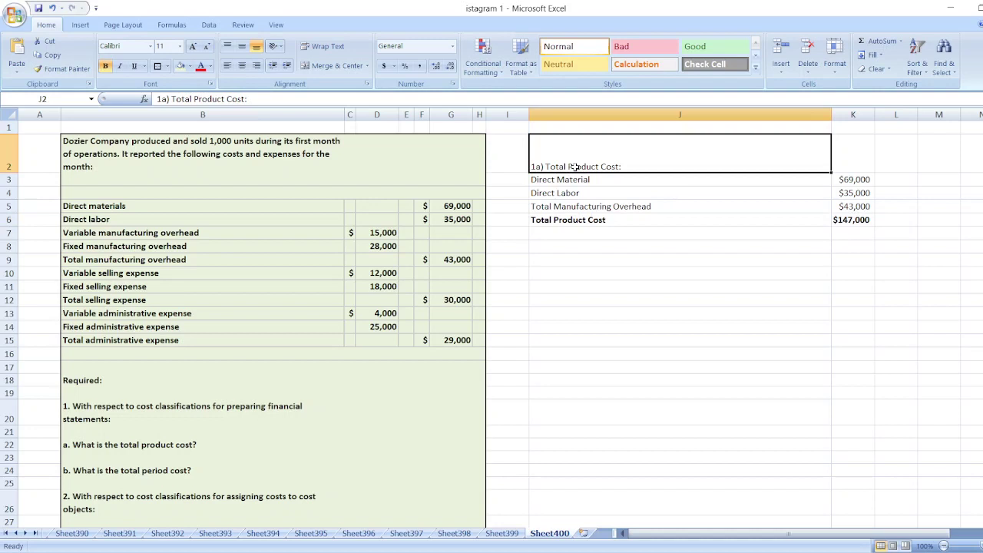
key("ctrl+b")
- Enter the heading "1b) Total Period Cost:" in J8, leaving one blank row below the product cost section
left_click(584, 247)
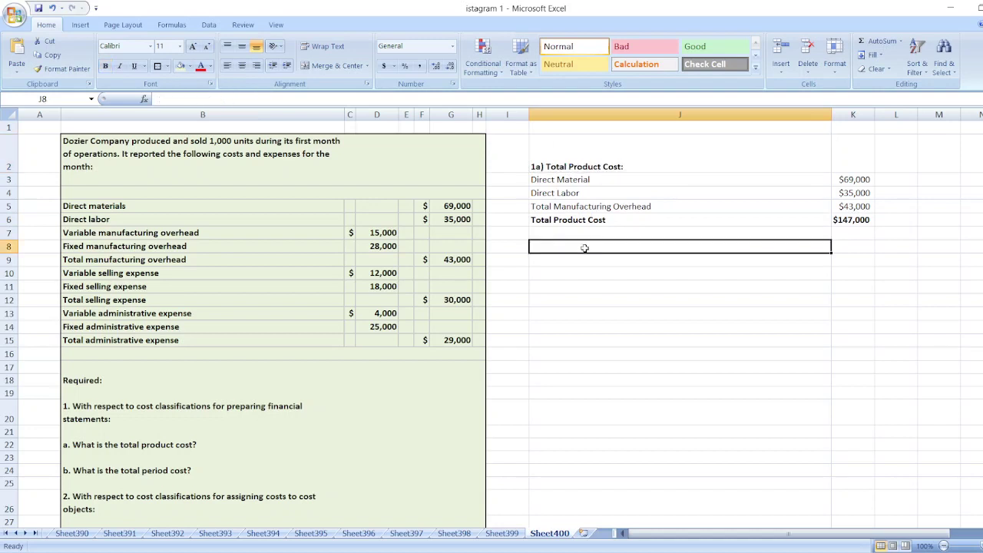
type("1b")
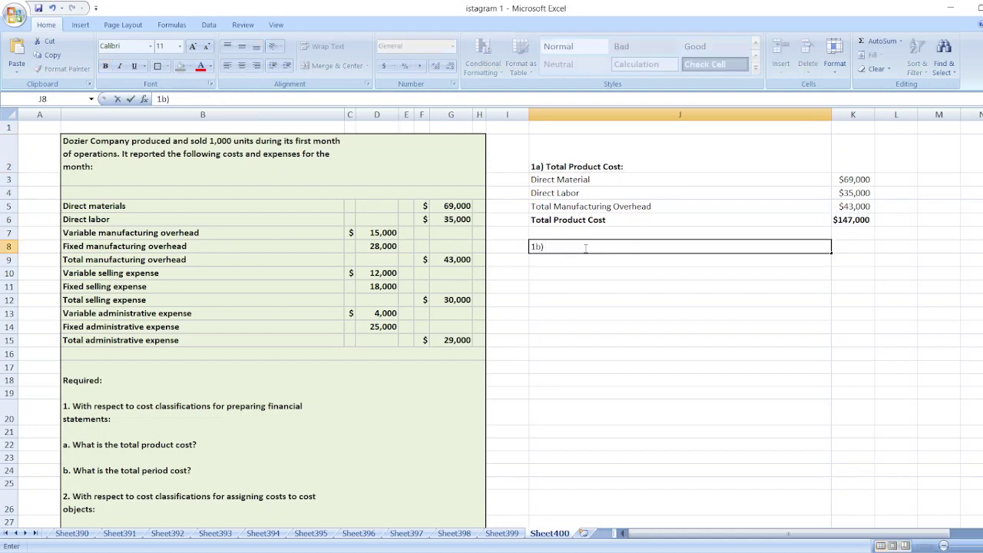
type(") Total Period Cost")
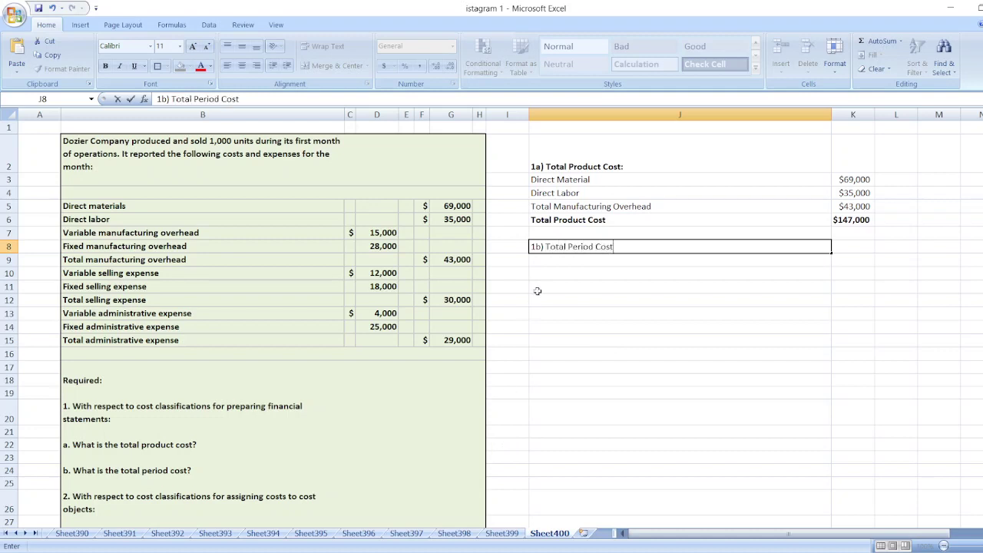
type(":")
key("Return")
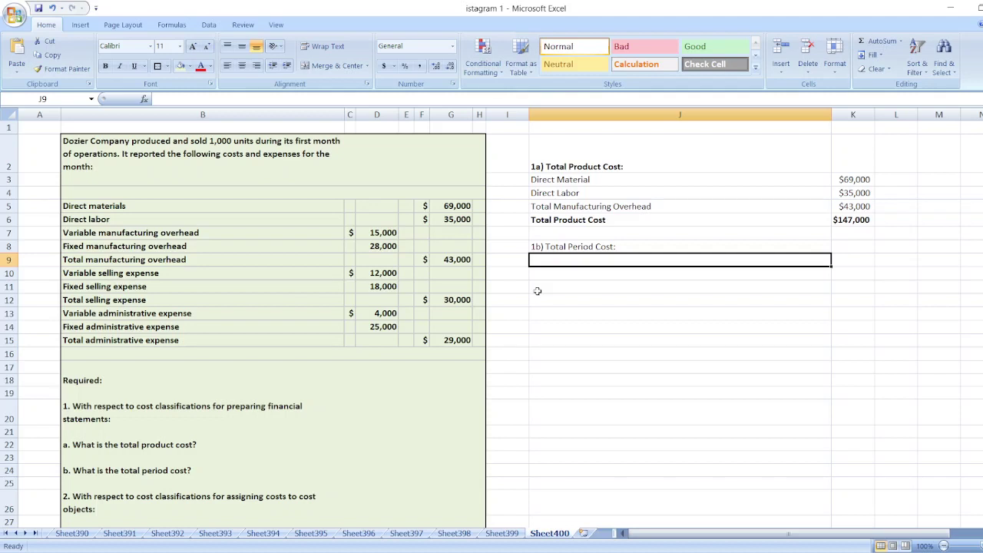
- Enter the labels "Total Selling Expenses" in J9 and "Total Administrative Expenses" in J10
type("Total")
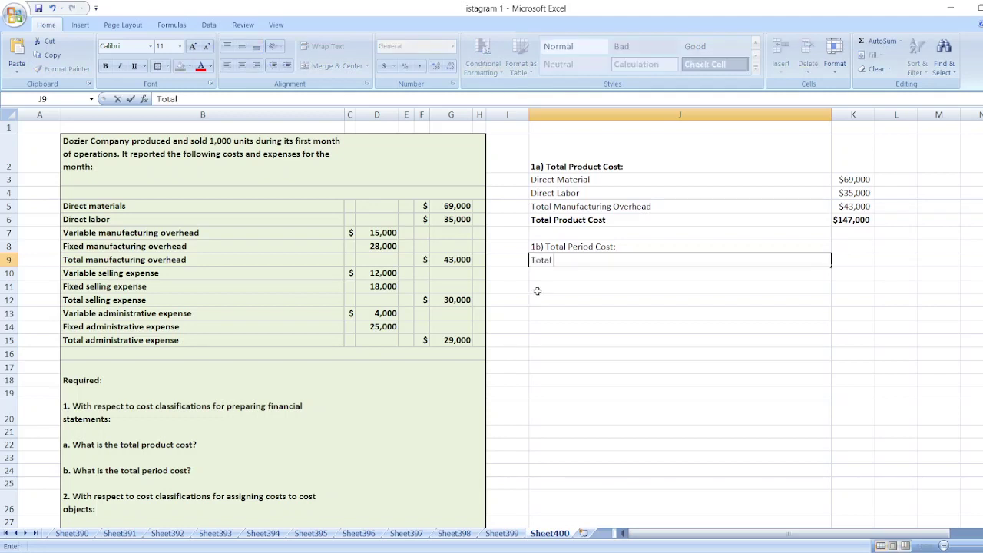
type(" Selling Expenses")
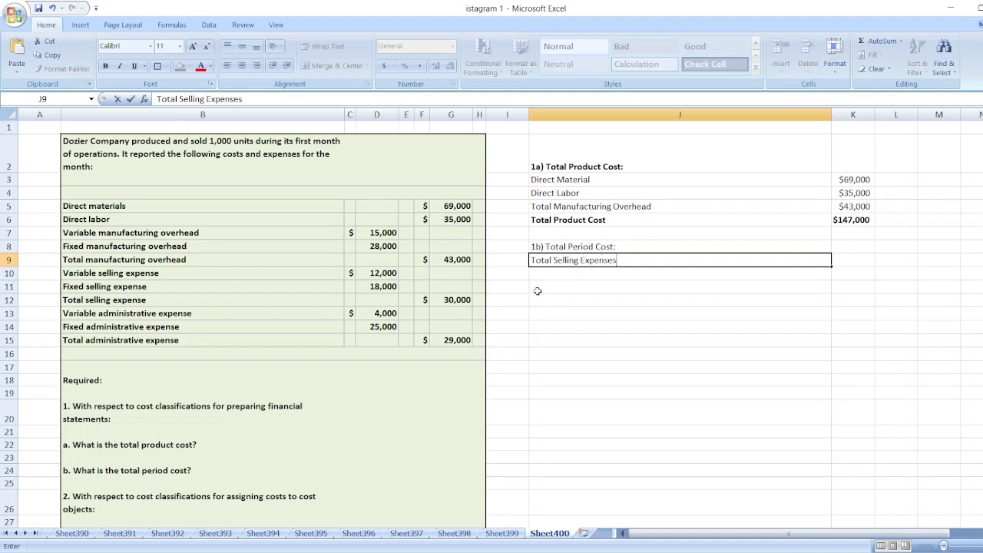
key("Return")
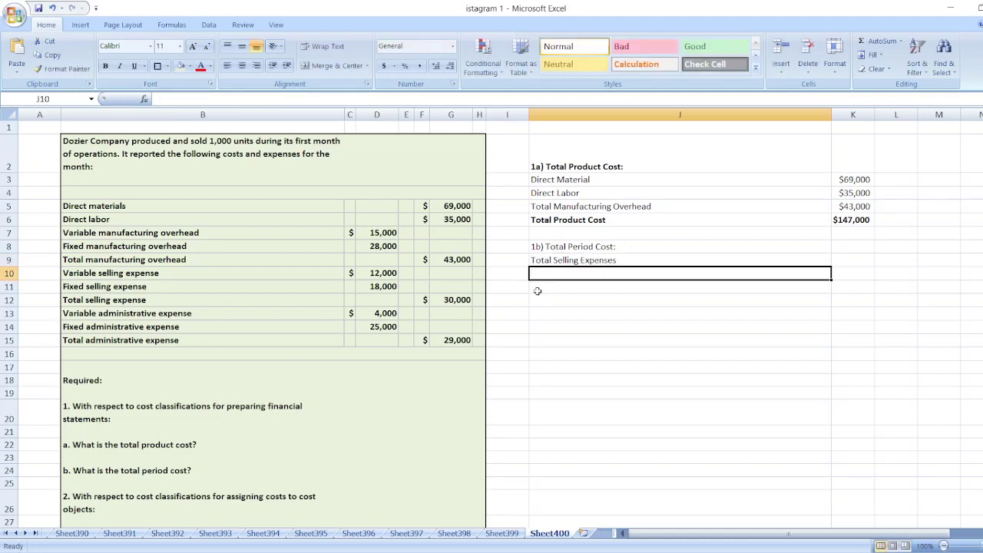
type("Total")
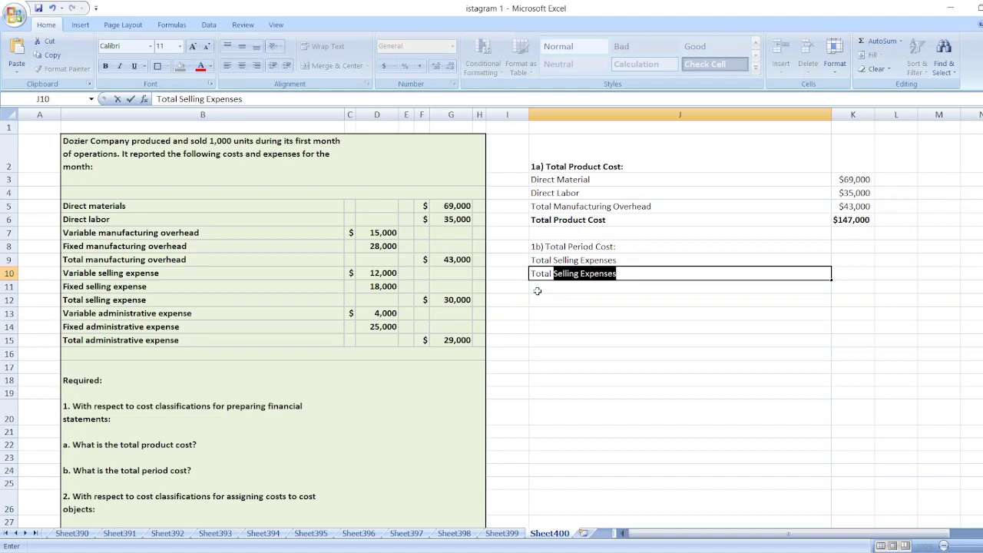
type(" Administrative Expensr")
type("s")
key("BackSpace")
key("BackSpace")
type("es")
key("Tab")
- Enter $30,000 for selling expenses in K9 and $29,000 for administrative expenses in K10
key("Up")
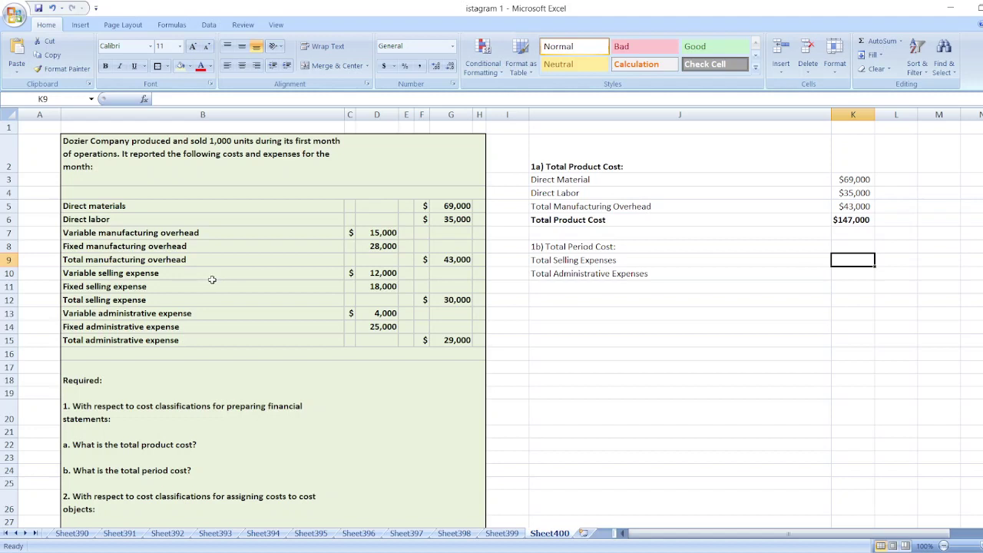
type("$30,000")
key("Return")
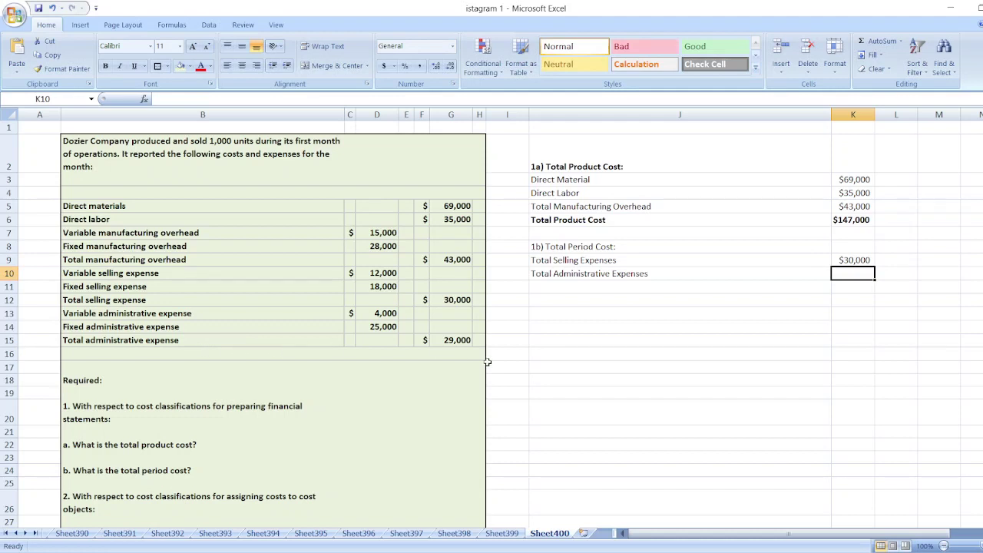
type("$29000")
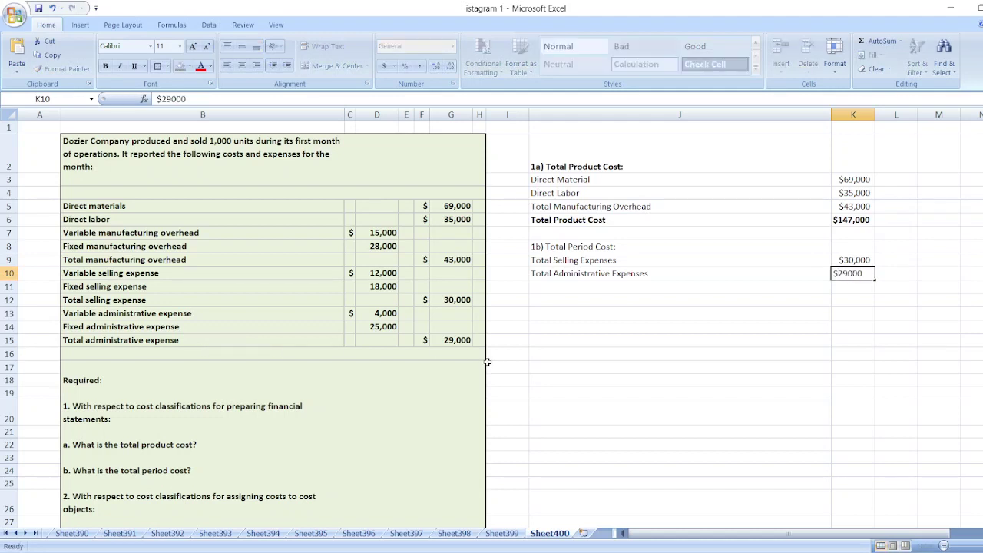
key("Return")
- Add a "Total Period Cost" row in J11 and calculate its amount in K11 with =K9+K10
key("Left")
type("Total")
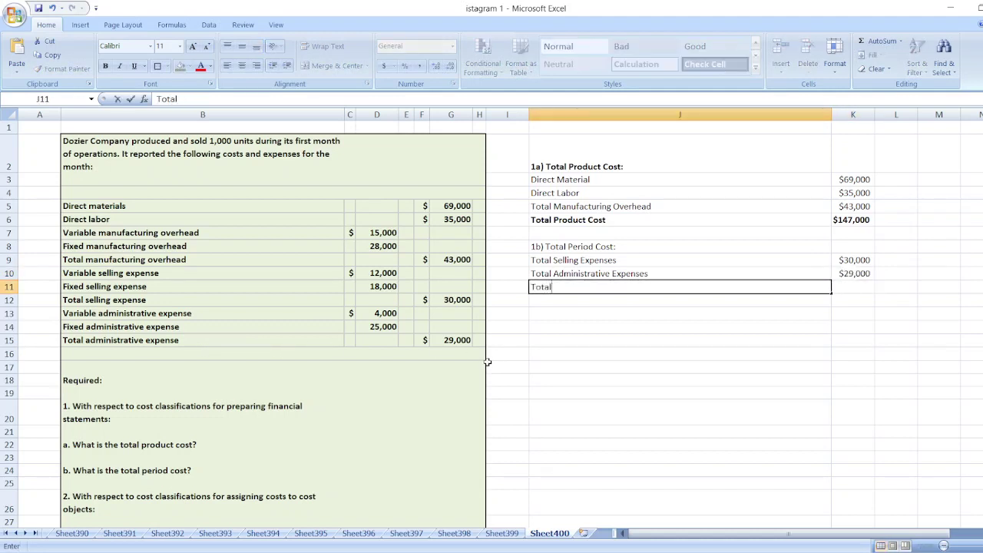
type(" Period Cost")
key("Tab")
type("=K9+K10")
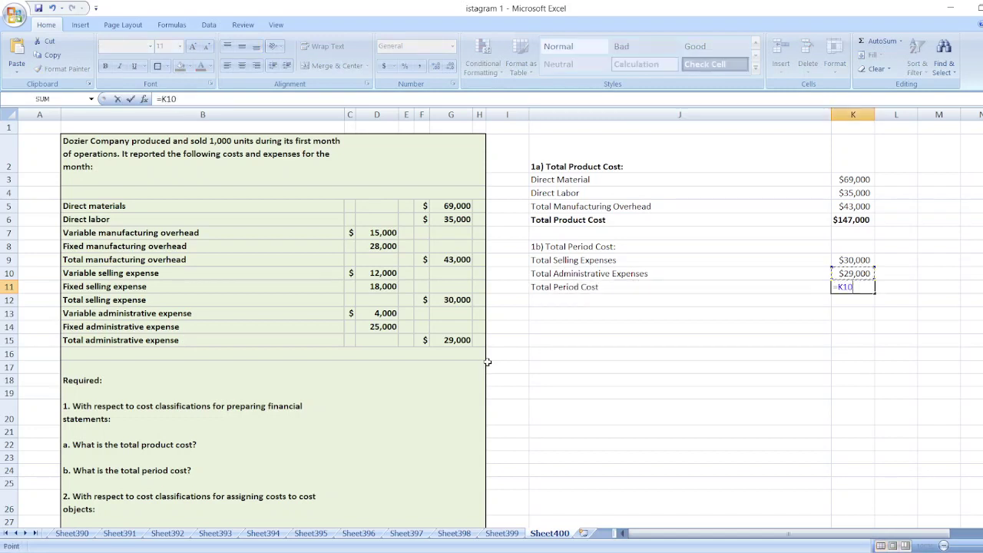
key("Return")
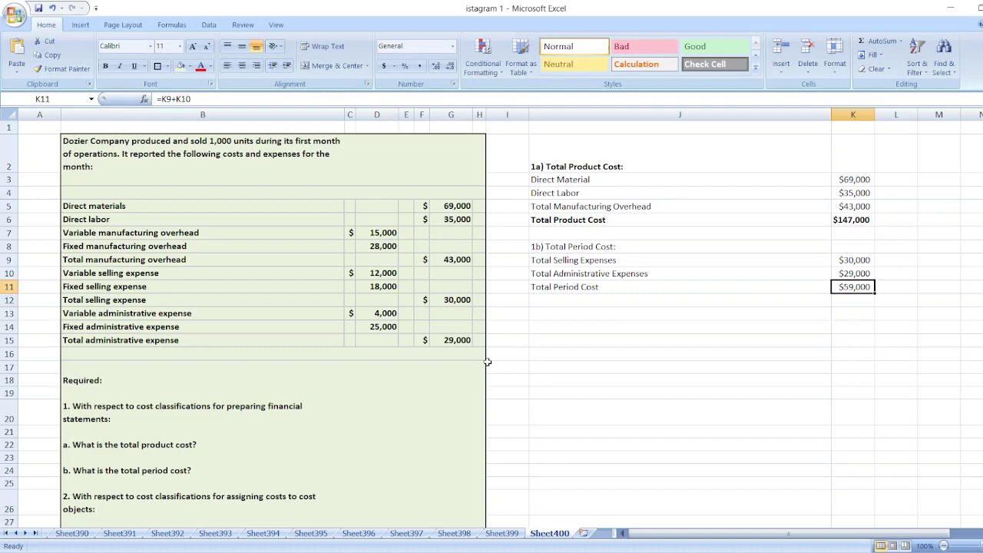
- Make the Total Period Cost row (J11:K11) and the 1b heading in J8 bold
key("Up")
key("Left")
key("shift+Right")
key("ctrl+b")
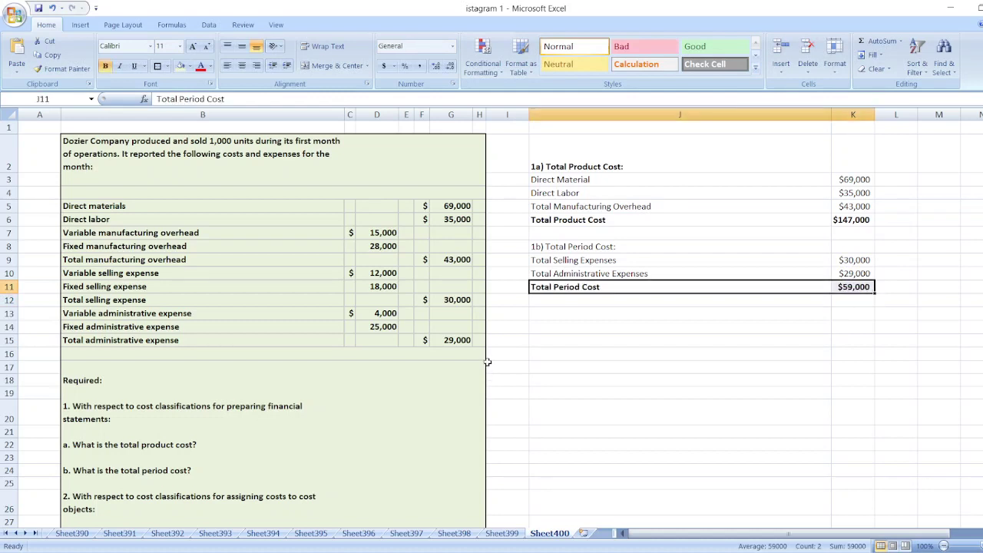
key("Up")
key("Up")
key("Up")
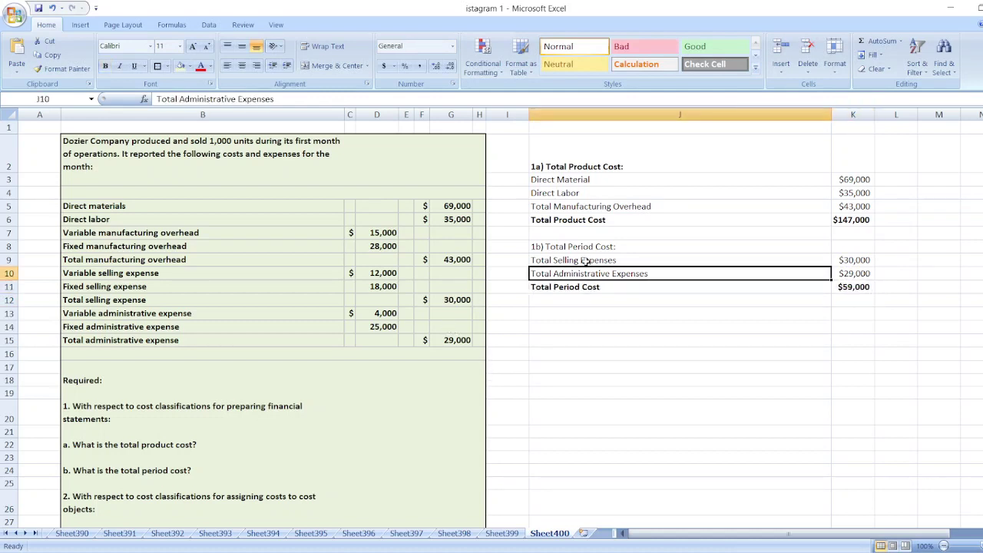
key("ctrl+b")
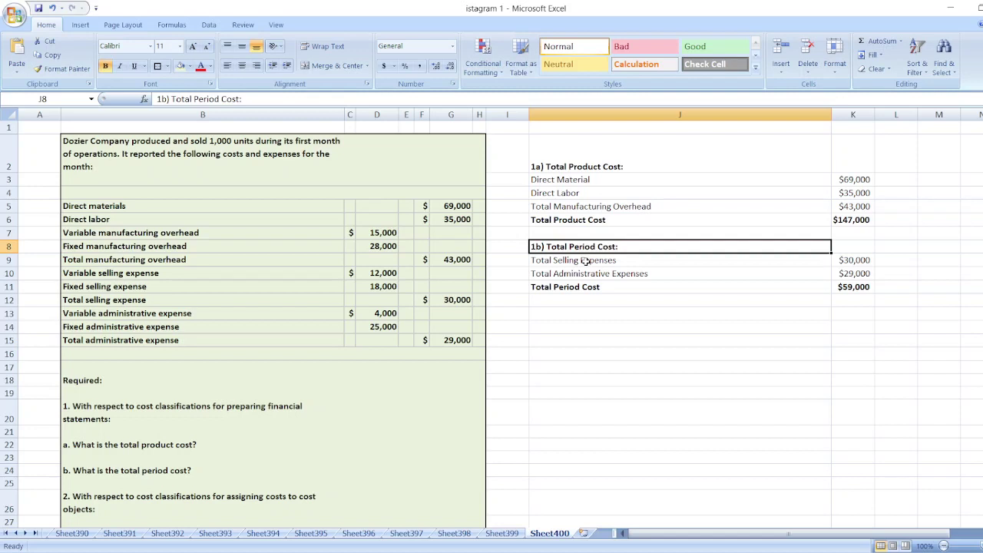
- Enter the heading "2a) Total Direct Manufacturing Cost:" in J13
left_click(573, 314)
type("2")
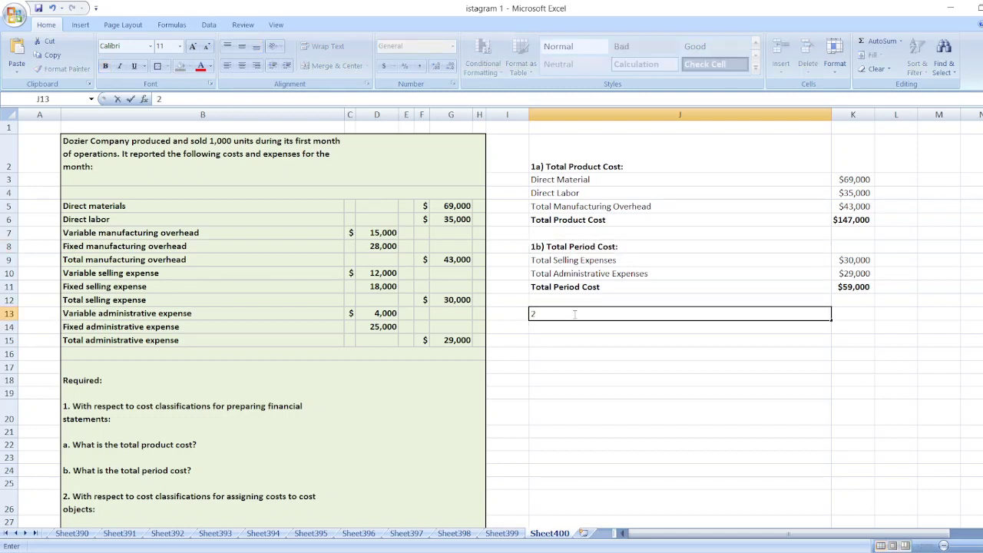
type("a)")
scroll(491, 323, "down", 2)
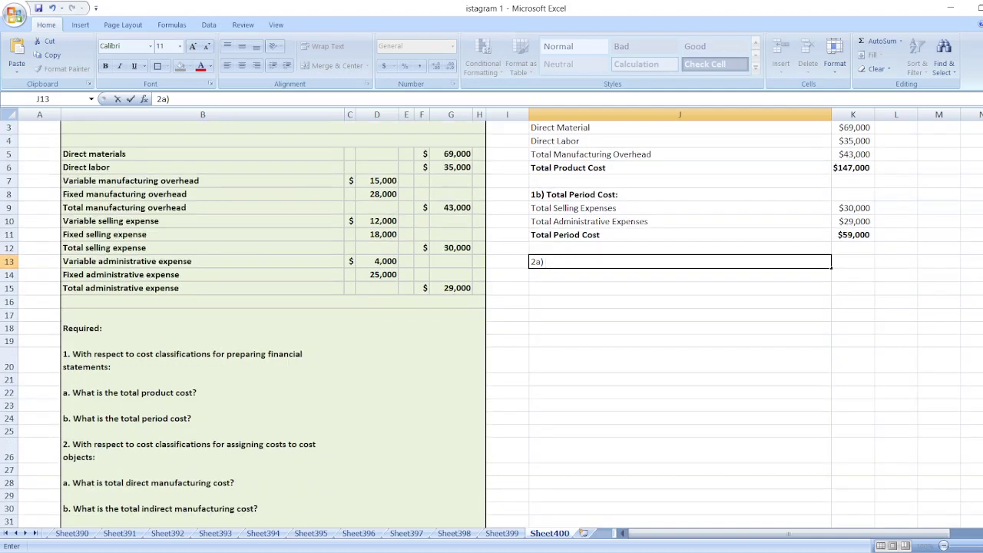
scroll(492, 322, "down", 1)
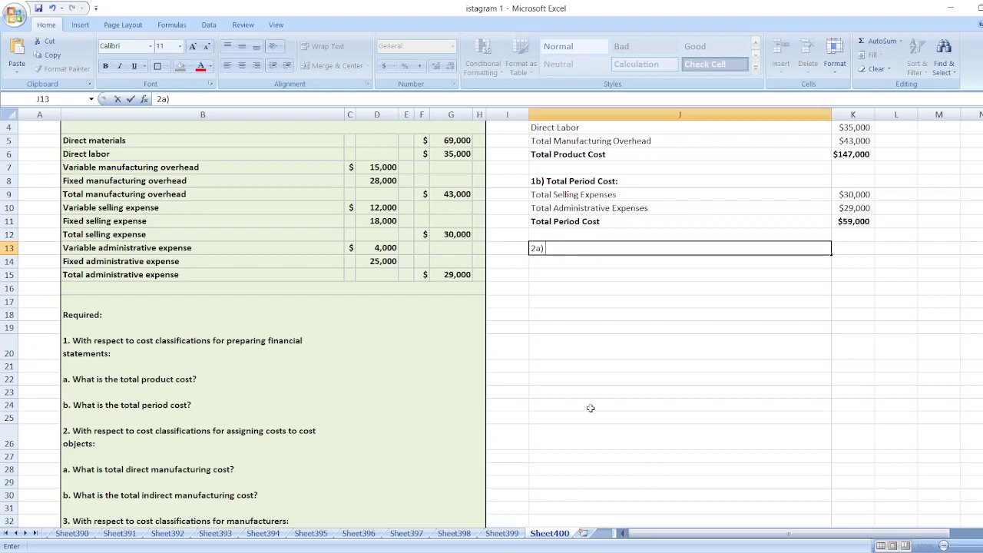
type("oys")
key("BackSpace")
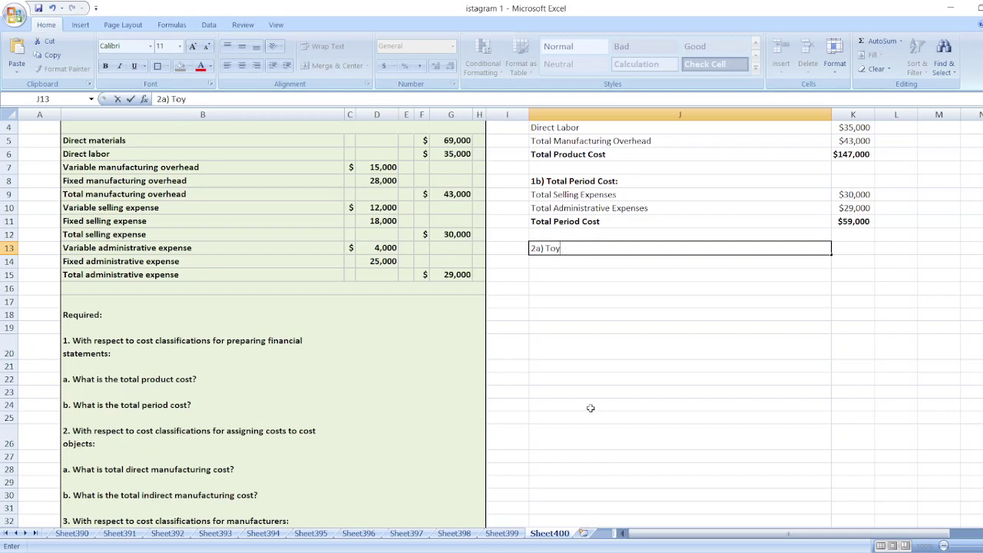
type("tal Direct Manu")
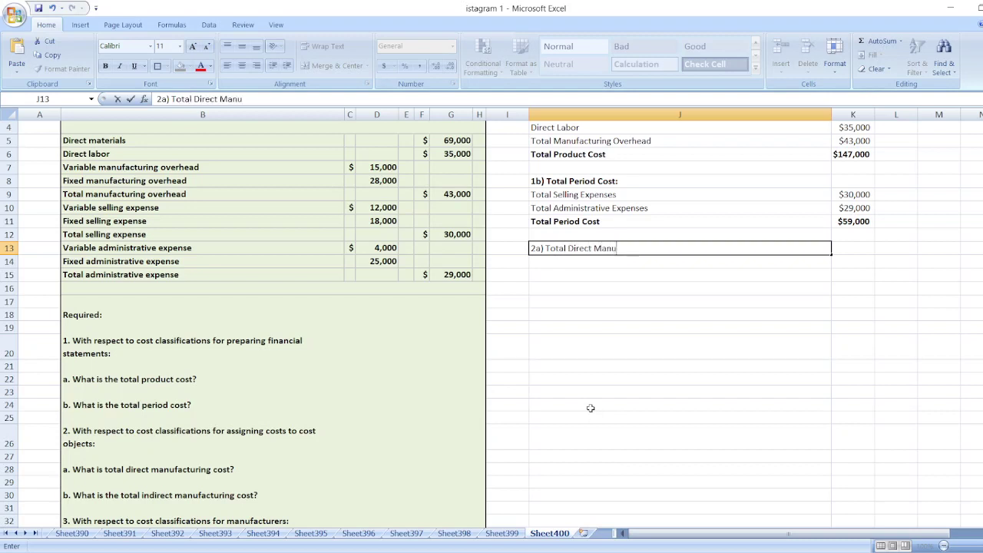
type("facturing Cost:")
key("Return")
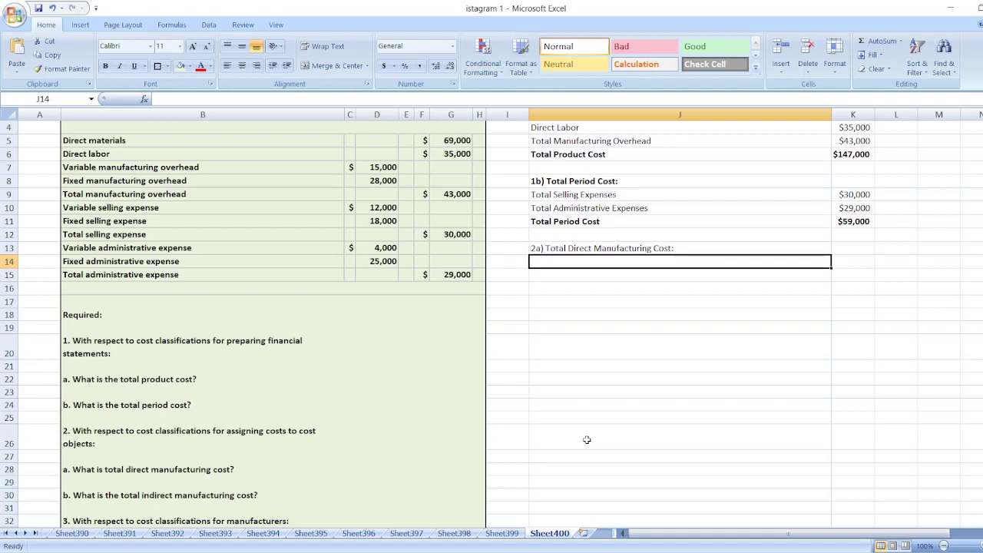
- Enter the labels "Direct Material" in J14 and "Direct Labor" in J15
type("Direct Material")
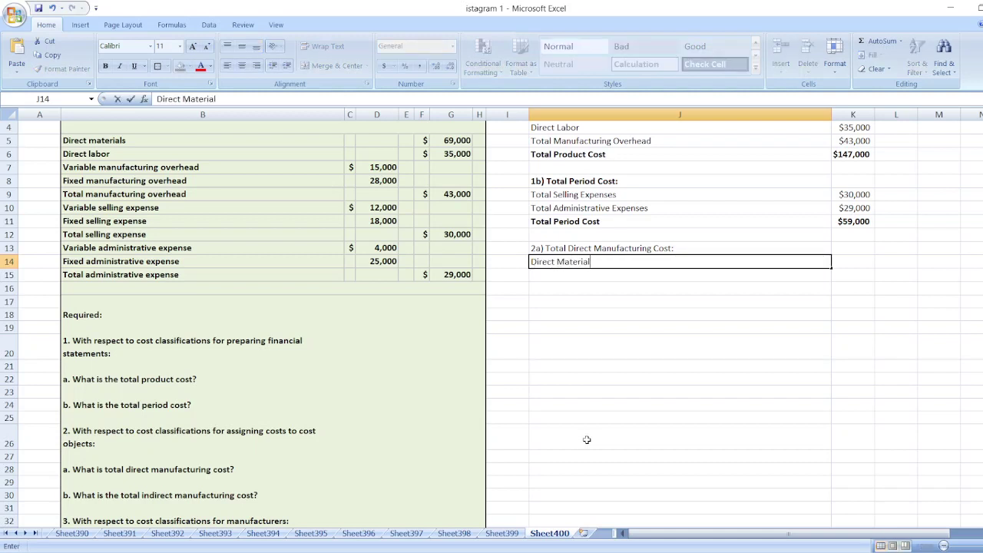
key("Return")
type("Dire")
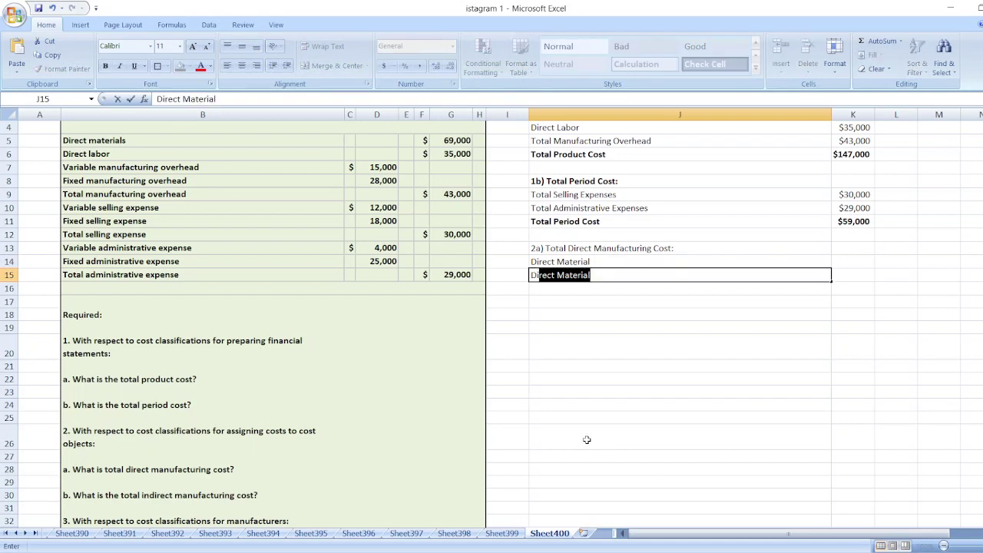
type("ct Labor")
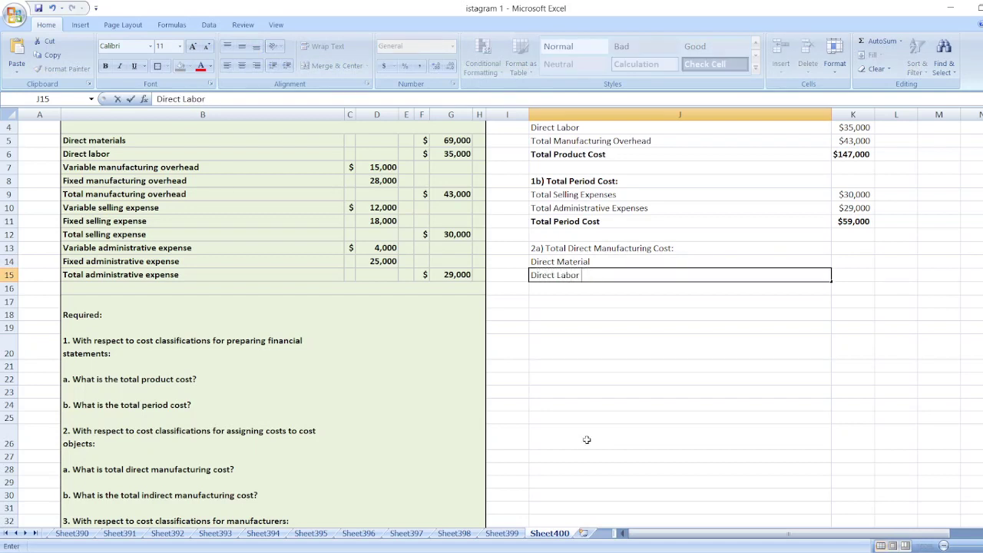
key("Tab")
- Enter $69,000 for direct material in K14 and $35,000 for direct labor in K15
key("Up")
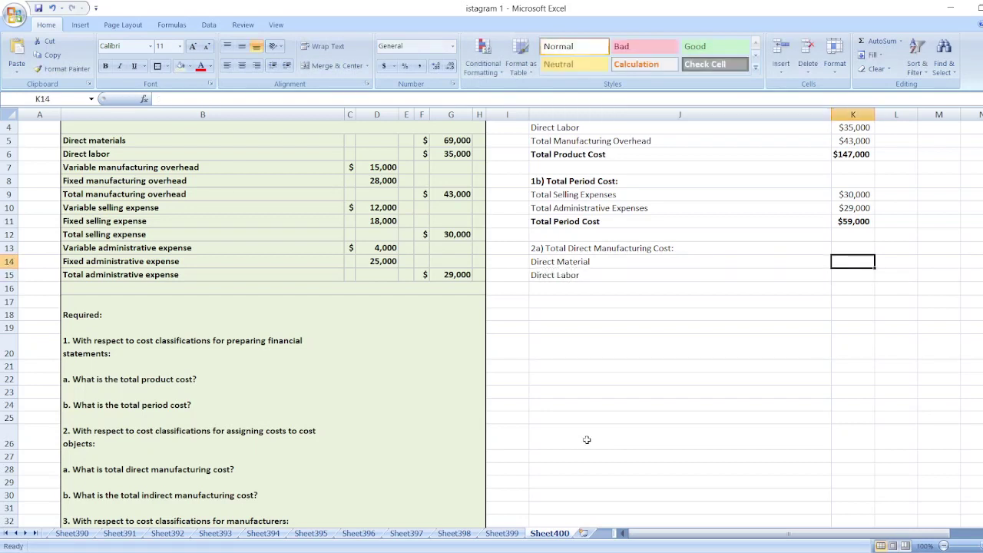
type("$68900")
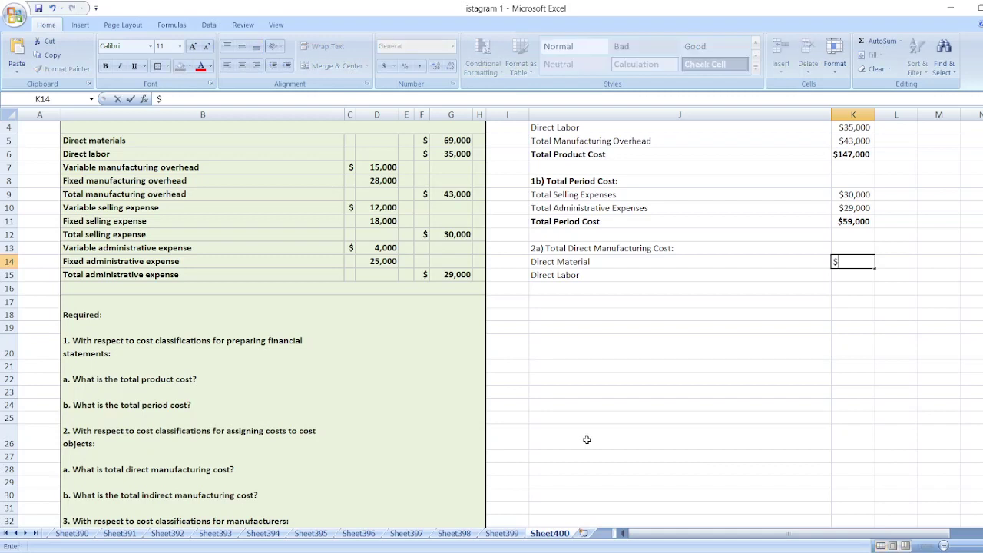
key("BackSpace")
key("BackSpace")
key("BackSpace")
key("BackSpace")
type("9000")
key("Return")
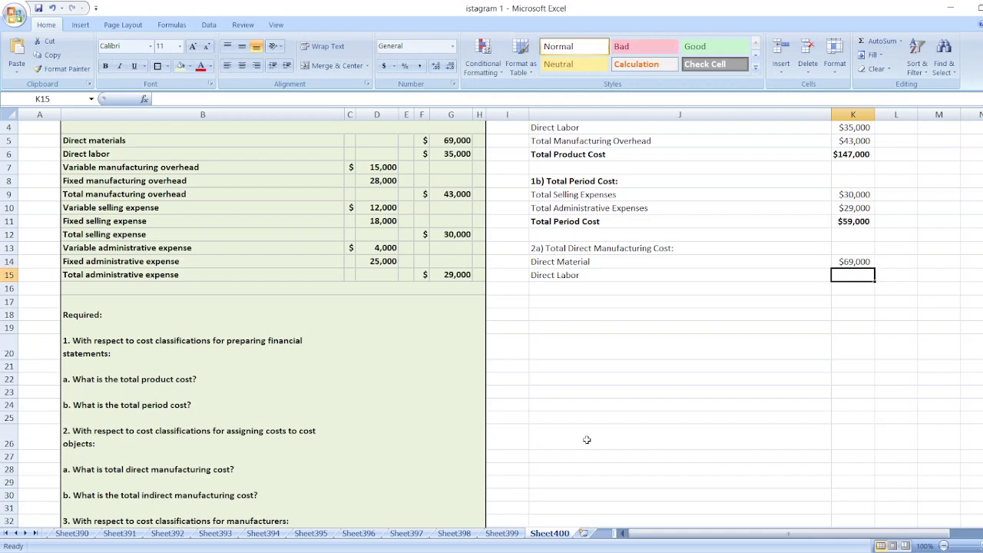
type("$35000")
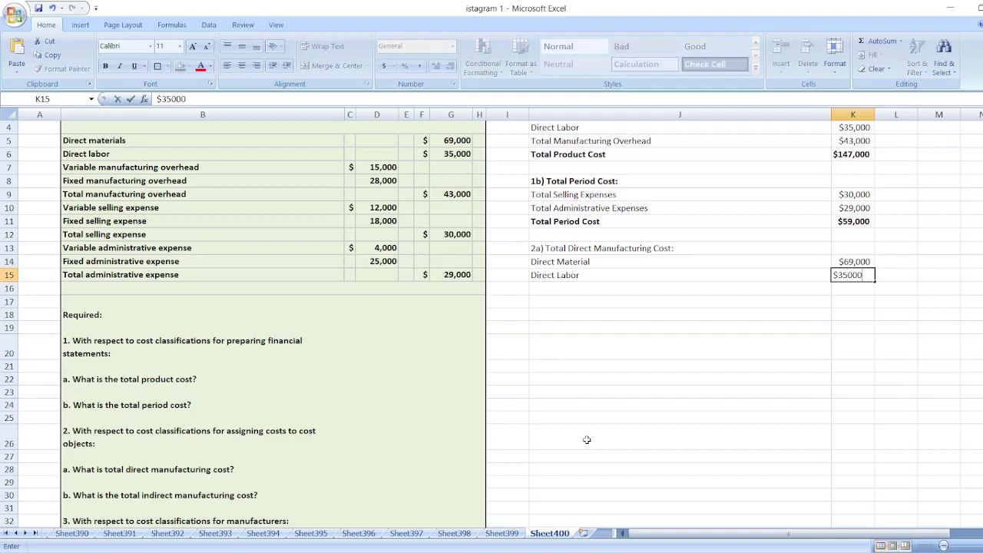
key("Return")
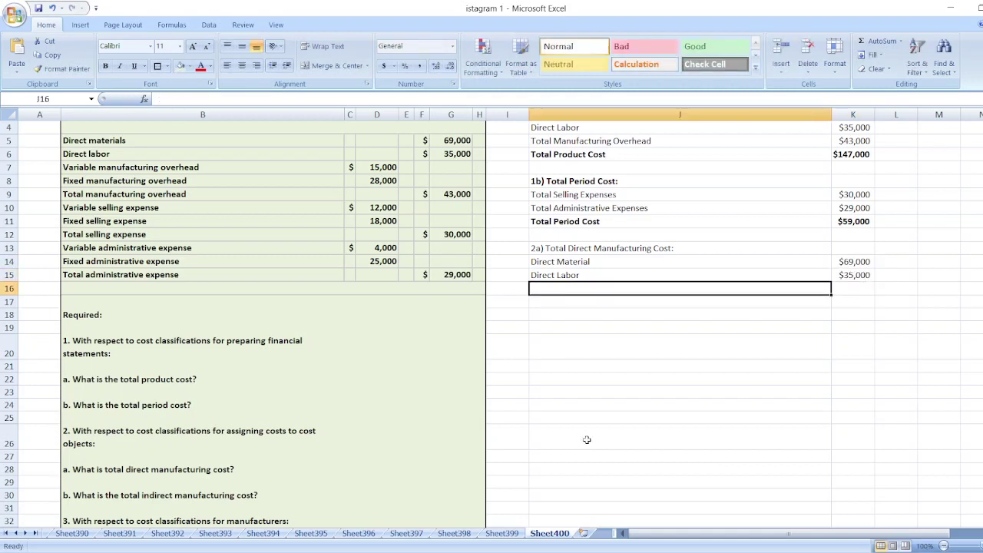
- Add a "Total Direct Manufacturing Cost" row in J16 and calculate its amount in K16 with =K14+K15
type("Total Direct Manufacturing Cost")
key("Tab")
type("=")
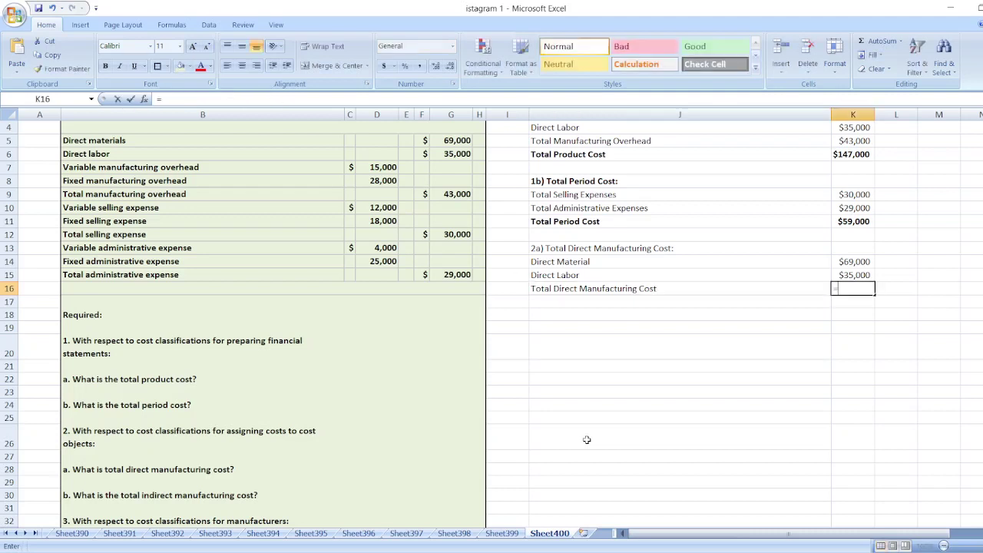
key("Up")
key("Up")
type("+")
key("Up")
key("Return")
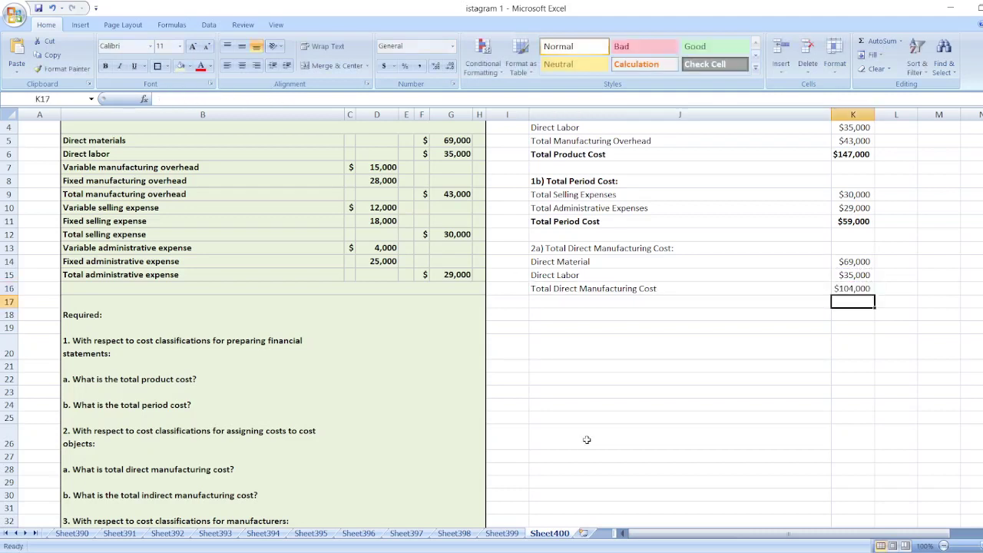
- Make the Total Direct Manufacturing Cost row (J16:K16) and the 2a heading in J13 bold
key("Left")
key("Up")
key("shift+Right")
key("ctrl+b")
left_click(596, 246)
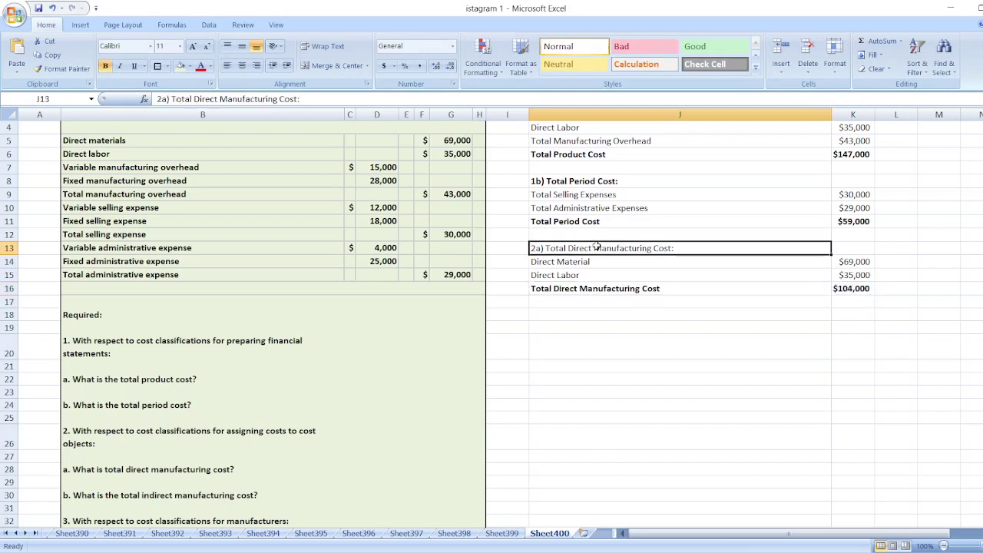
key("ctrl+b")
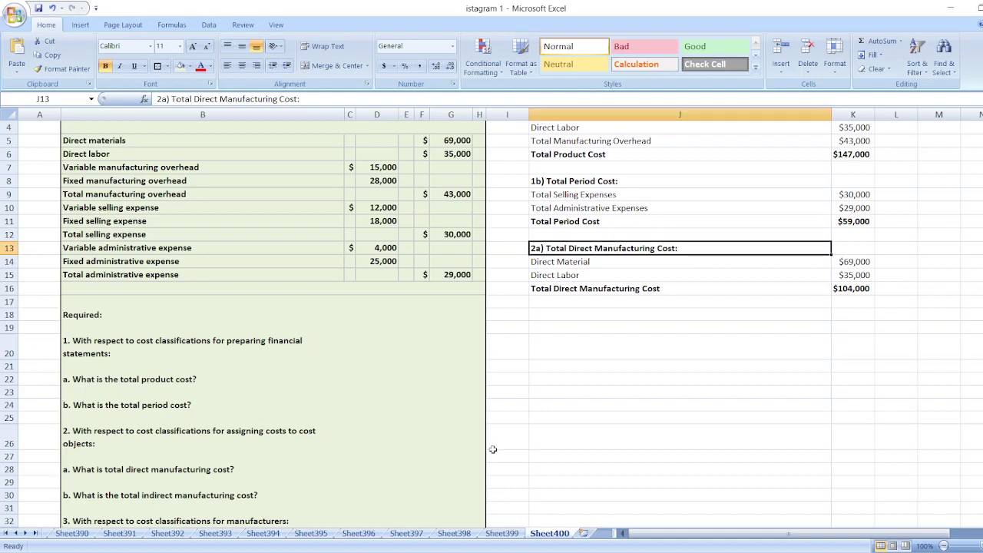
- Enter the heading "2b) Total Indirect Manufacturing Cost:" in J18
left_click(587, 315)
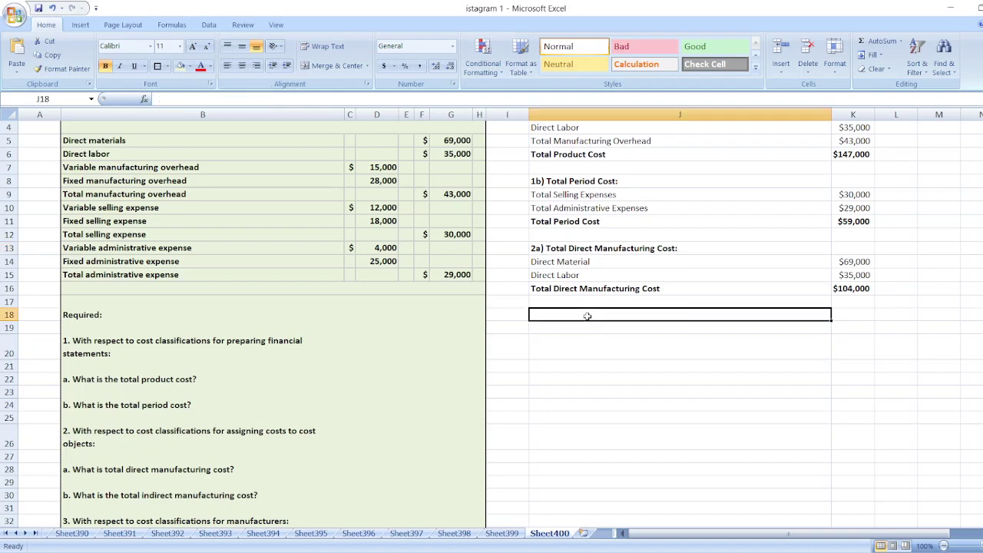
type("2b) Total Infd")
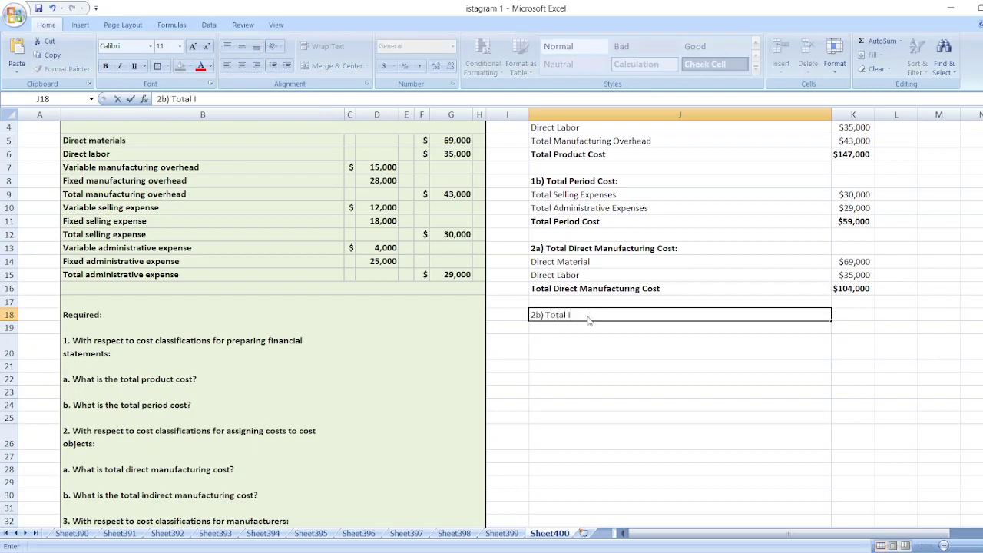
key("BackSpace")
key("BackSpace")
type("direct Ma")
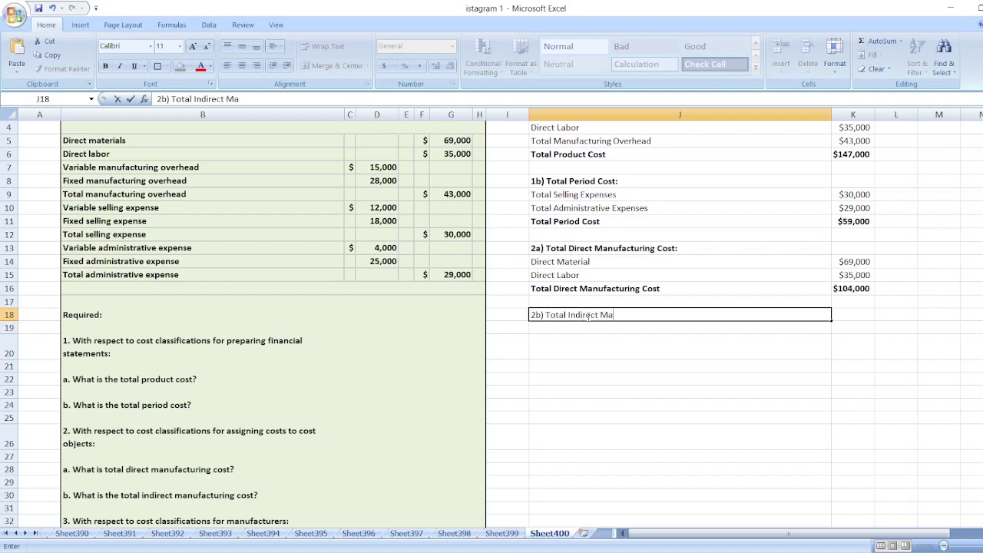
type("nufacturing Cost:")
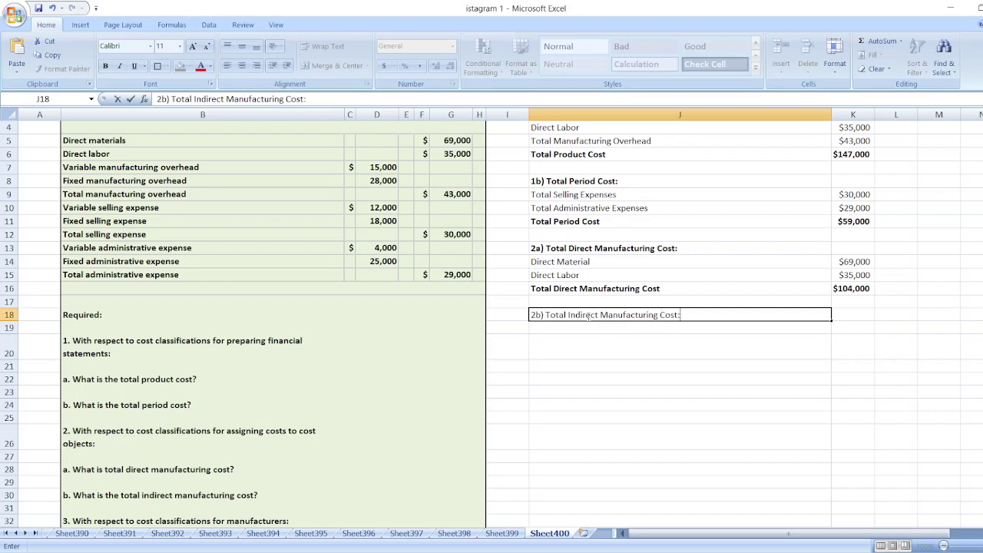
key("Return")
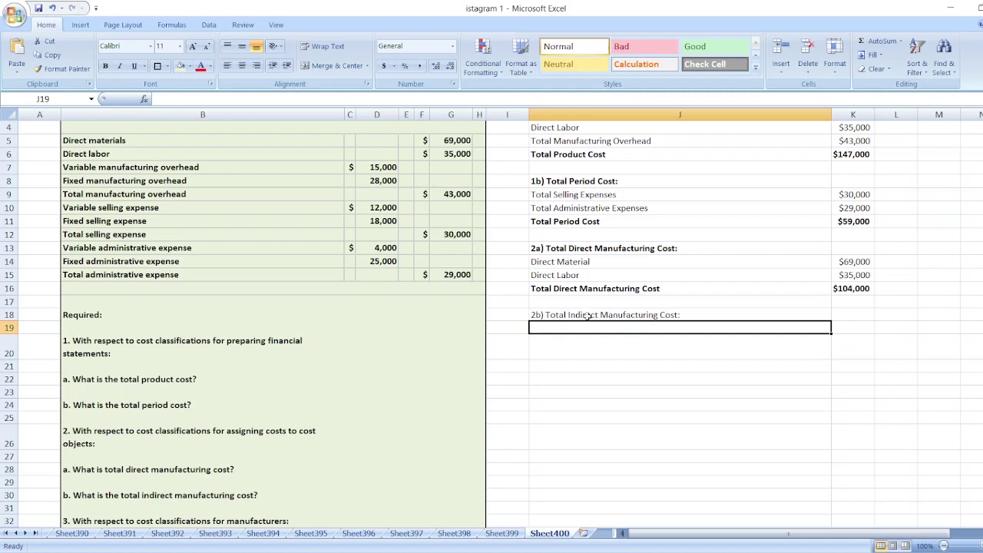
- Enter the label "Total Manufacturing Overhead" in J19 with the amount $43,000 in K19
type("Ind")
key("BackSpace")
key("BackSpace")
key("BackSpace")
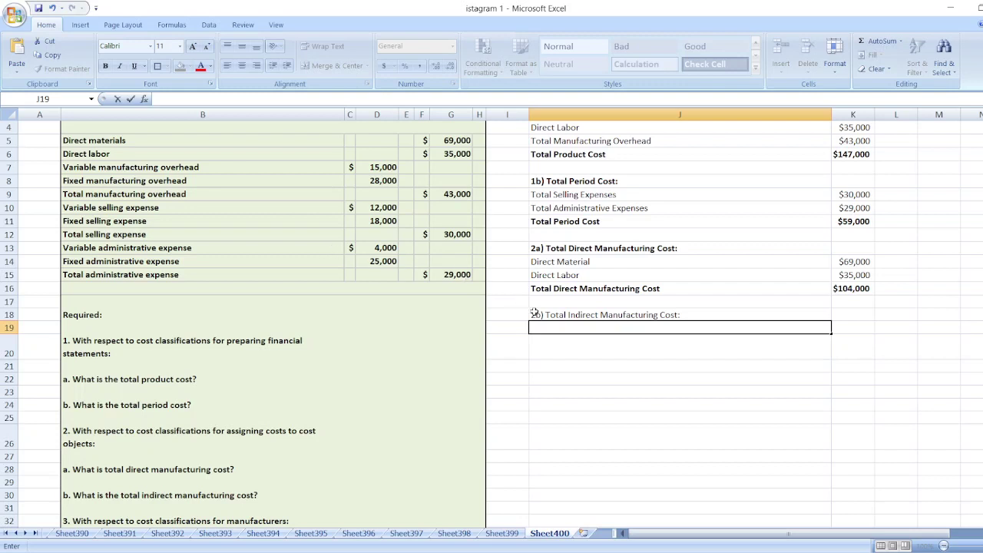
type("Total Manufacturing ")
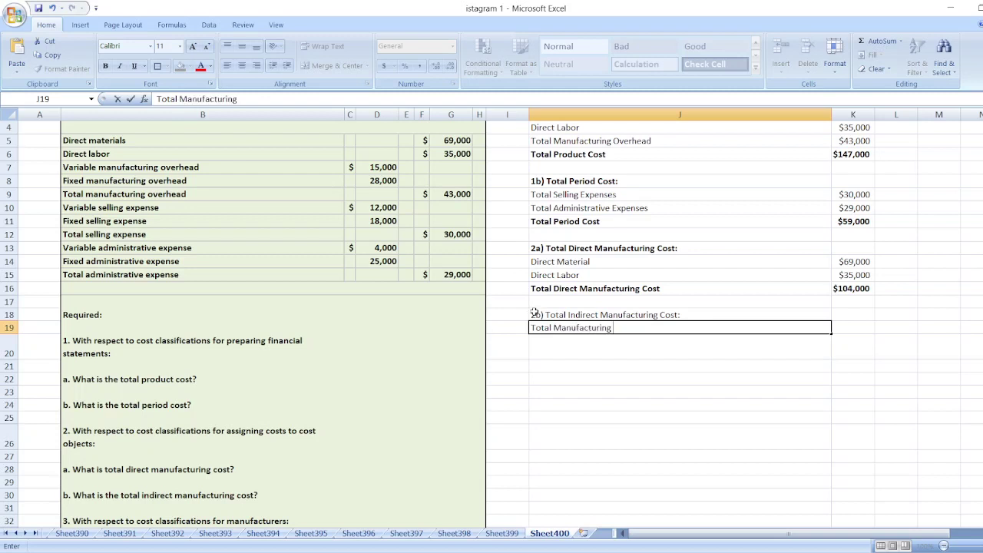
type("Overhead")
key("Tab")
type("$43000")
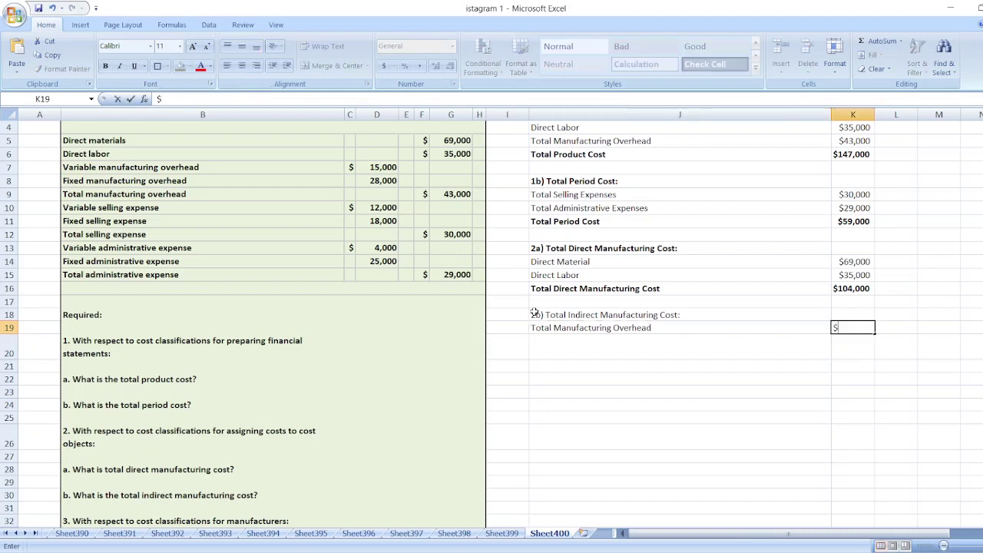
key("Up")
key("Down")
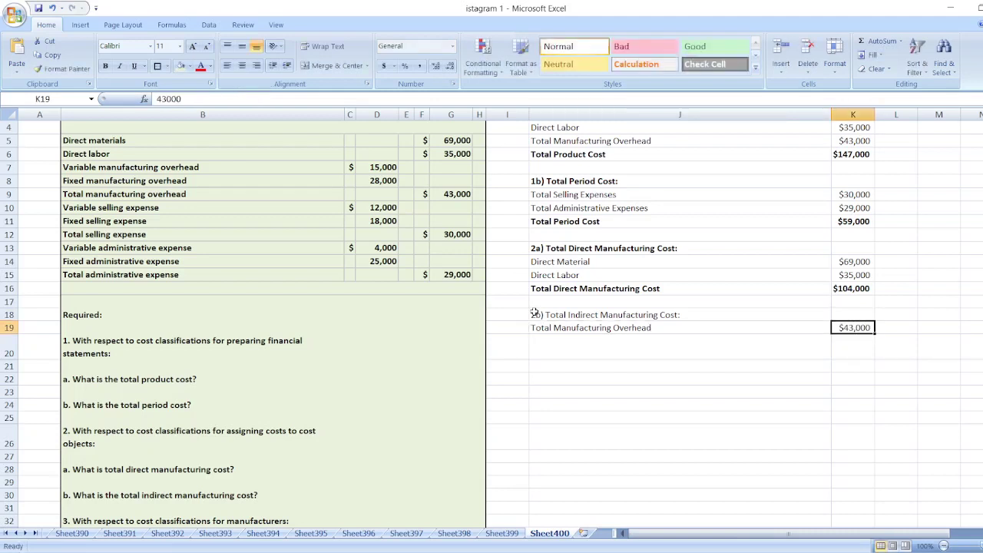
- Make the Total Manufacturing Overhead row (J19:K19) and the 2b heading in J18 bold
key("Left")
key("shift+Right")
key("ctrl+b")
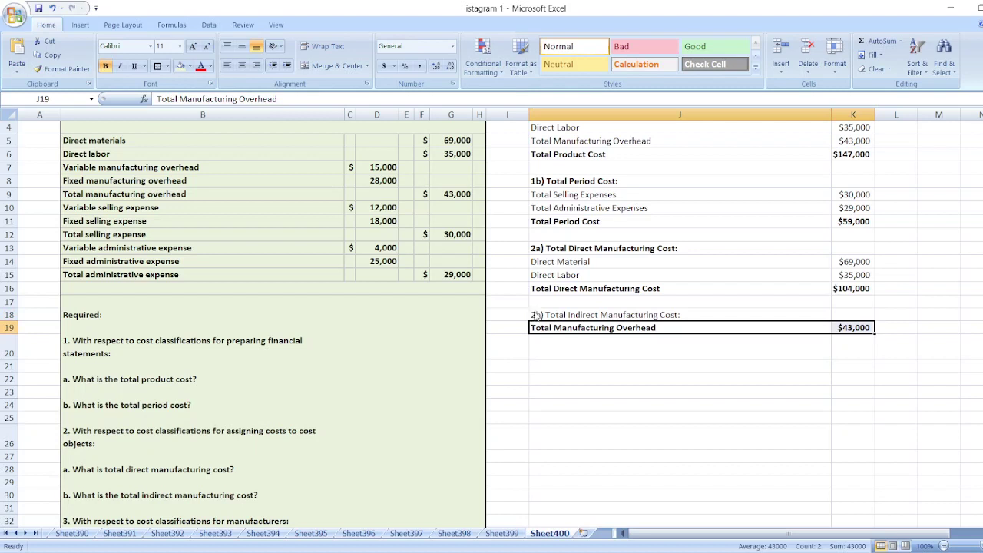
left_click(572, 315)
key("ctrl+b")
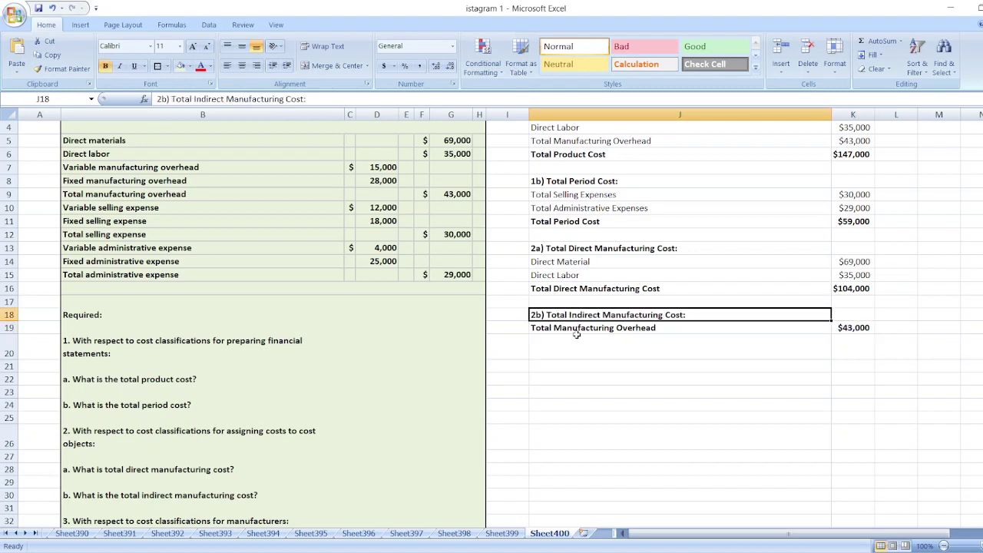
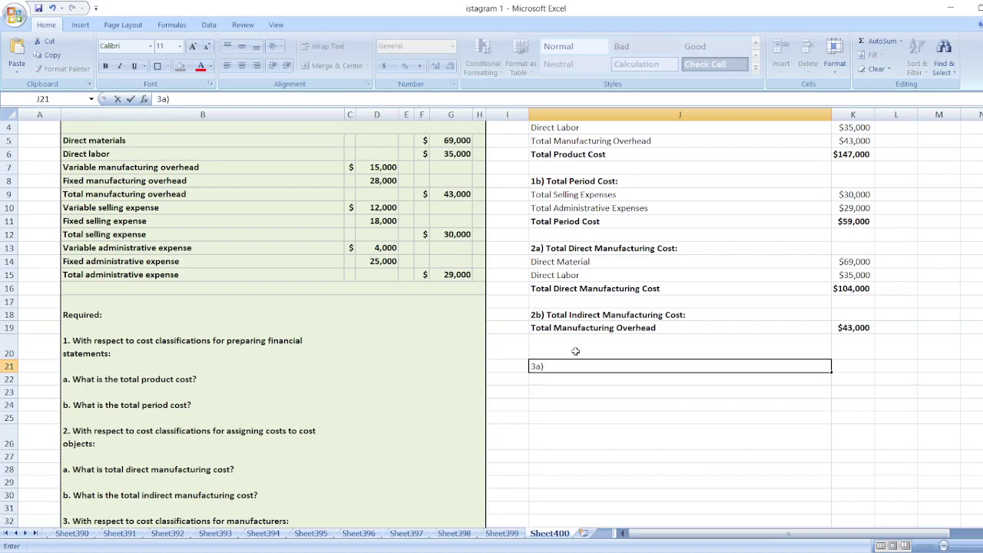
- Check the part 3 requirements and enter the heading "3a) Total Manufacturing Cost:" in J21
scroll(491, 323, "down", 10)
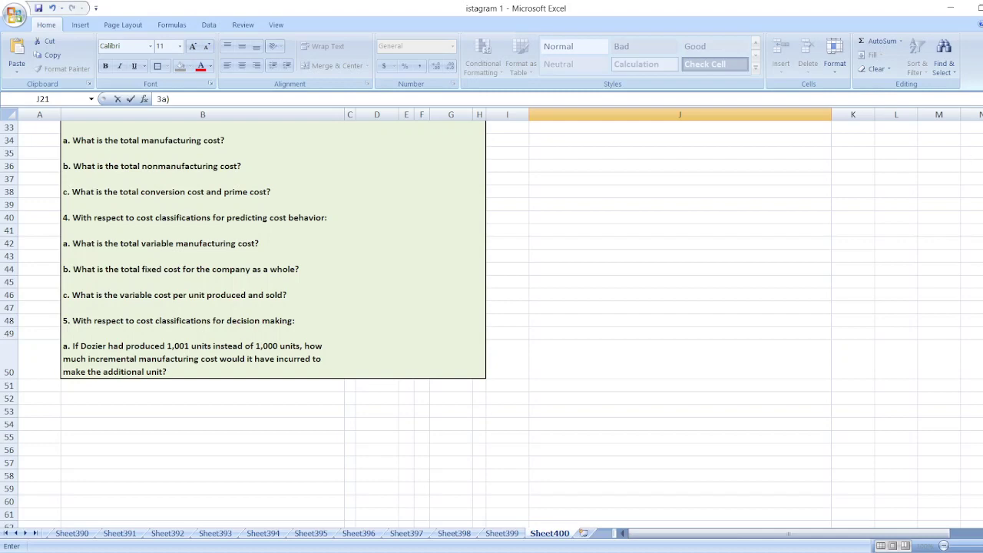
scroll(492, 322, "up", 3)
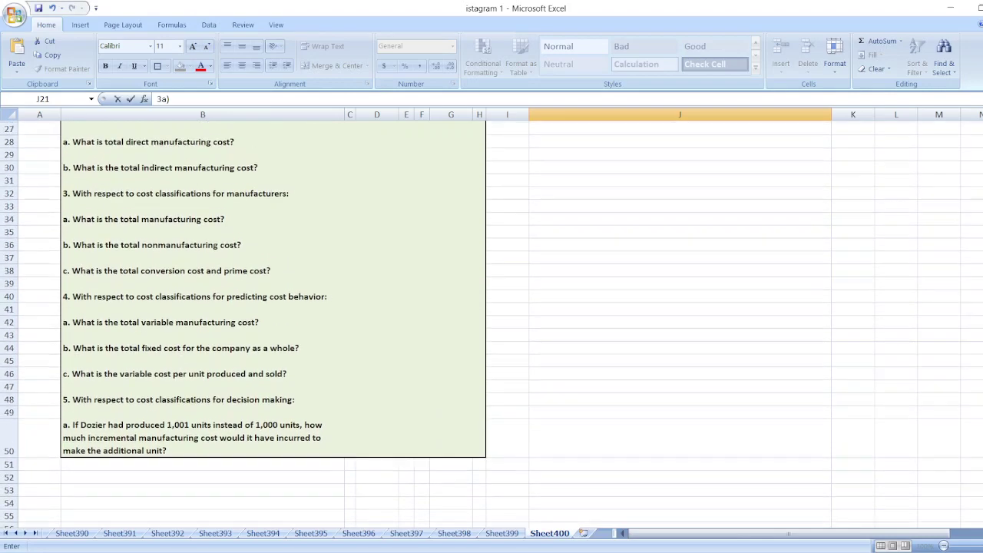
scroll(492, 323, "up", 3)
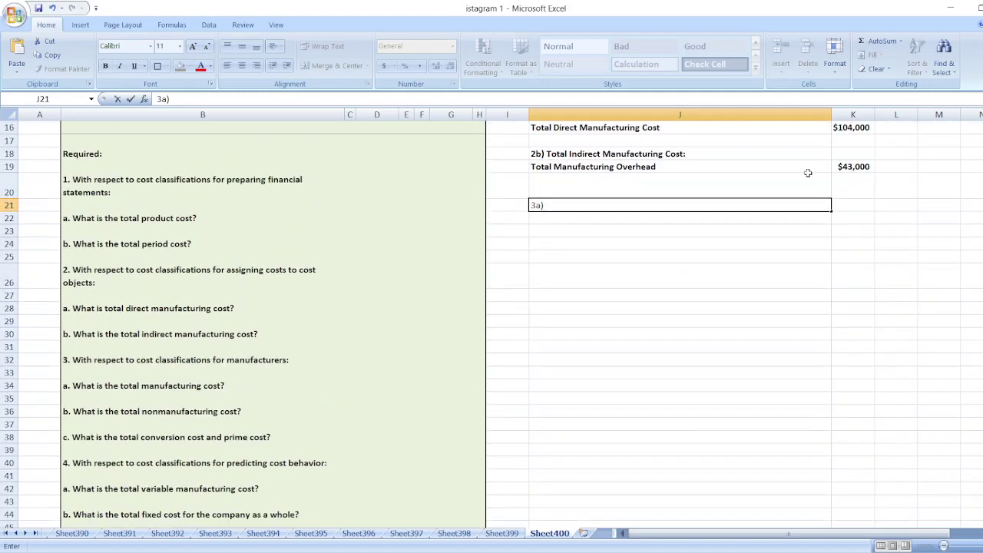
type("tal Manufacturing O")
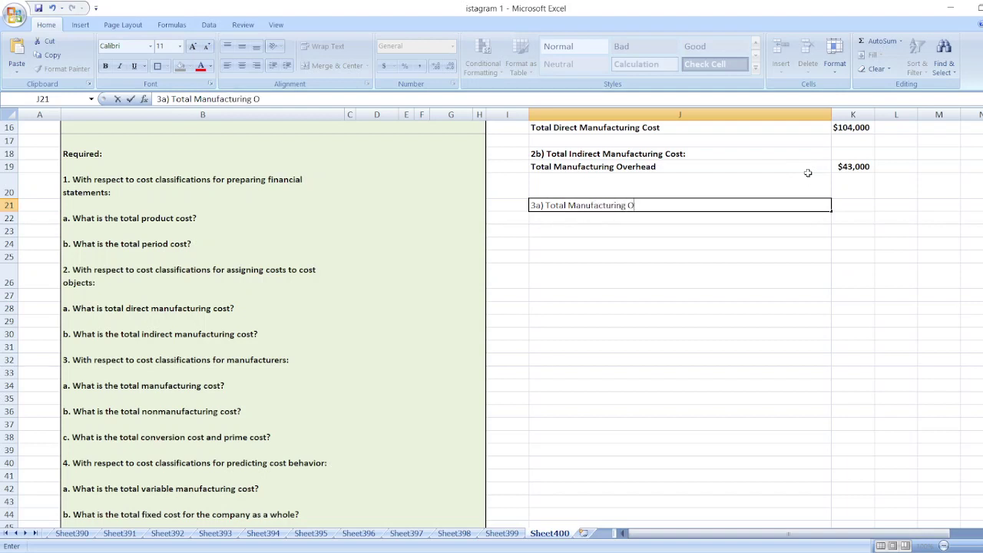
key("BackSpace")
type("Cost:")
key("Return")
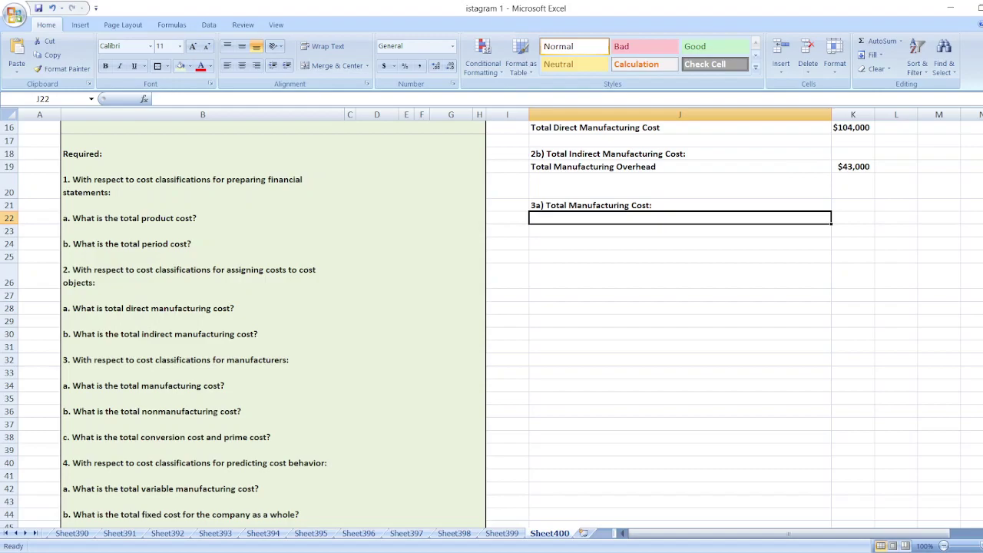
- Copy the Total Product Cost row (J6:K6) from part 1a into J22 under the 3a heading
scroll(491, 322, "up", 2)
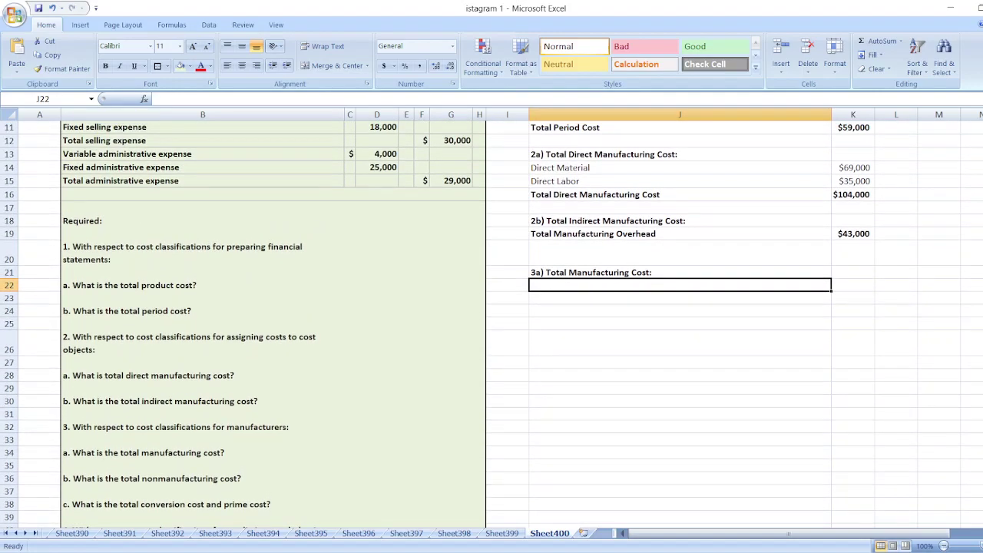
scroll(492, 323, "up", 4)
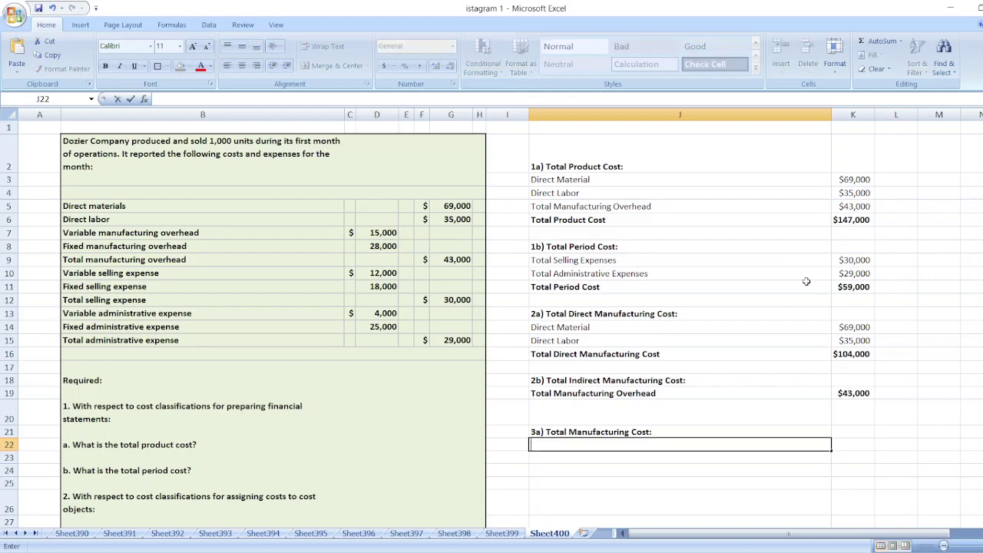
left_click(680, 207)
left_click(682, 218)
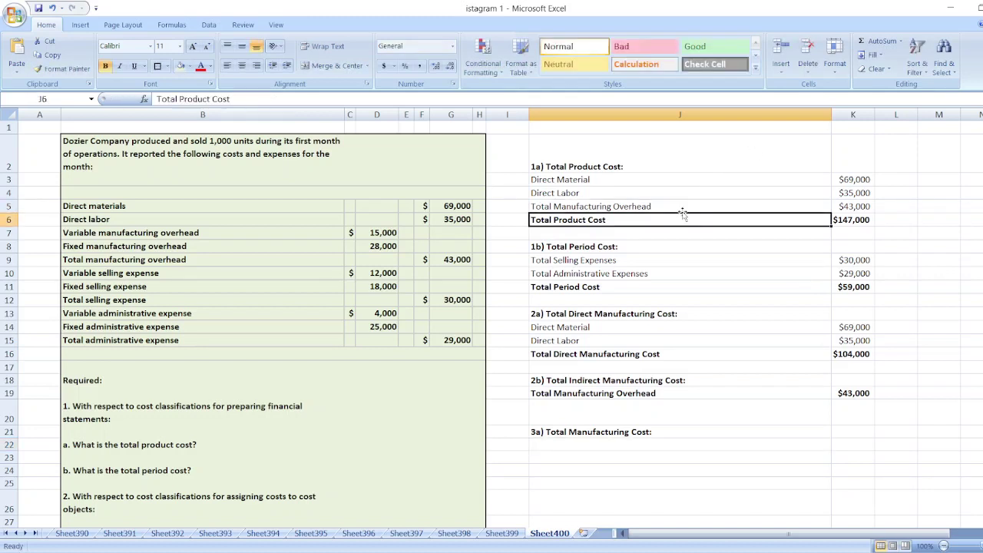
key("shift+Right")
key("ctrl+c")
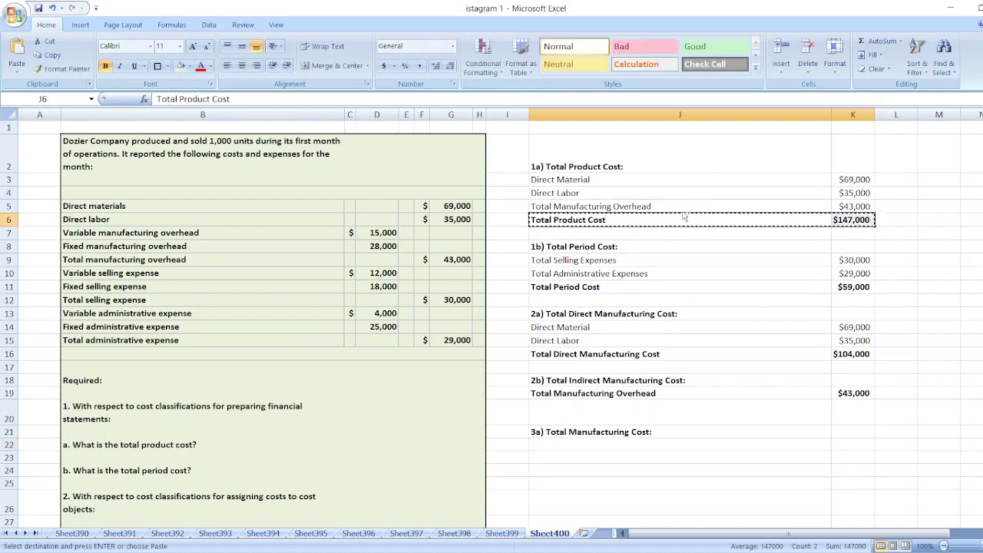
left_click(595, 443)
key("ctrl+v")
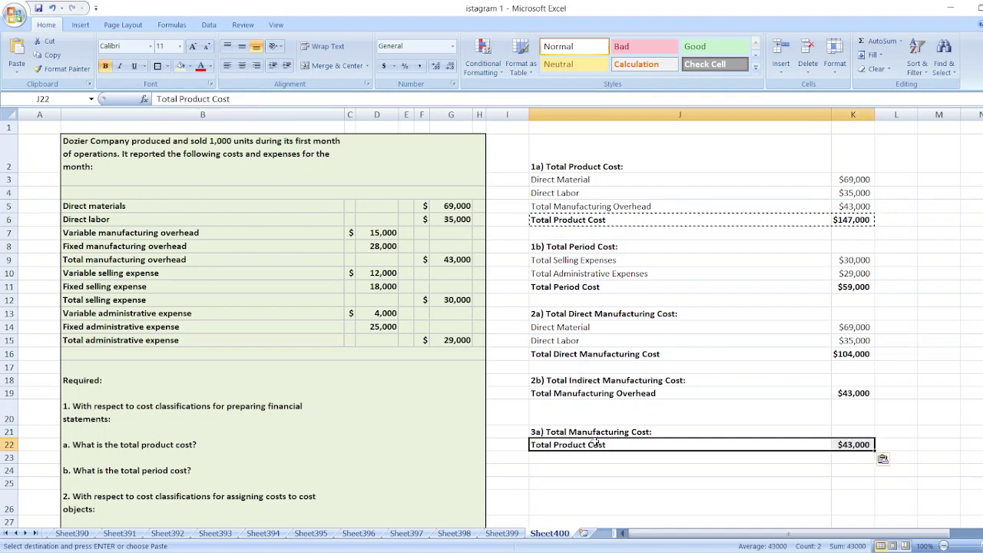
- Link the 3a cost amount in K22 to the total product cost with the formula =K6
key("Escape")
left_click(848, 443)
type("=")
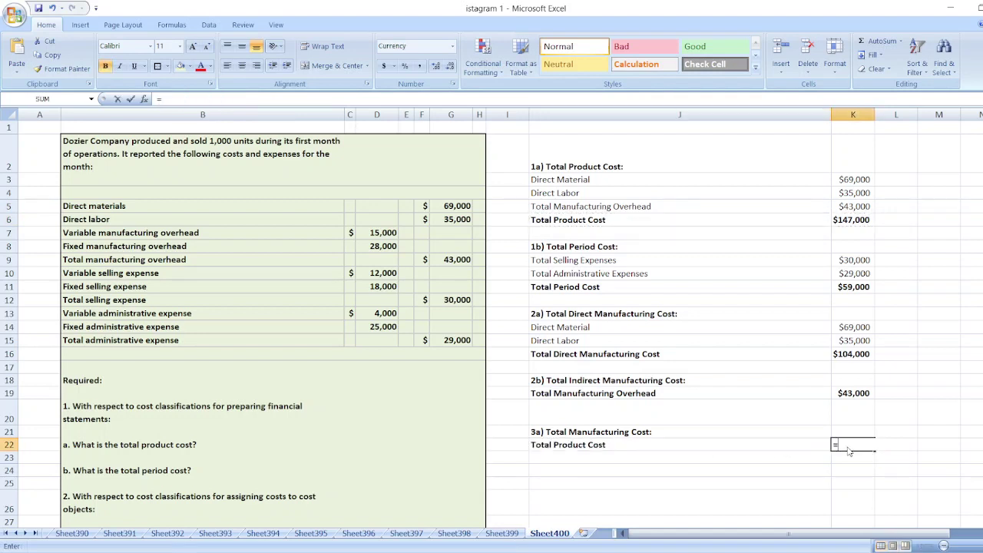
left_click(842, 219)
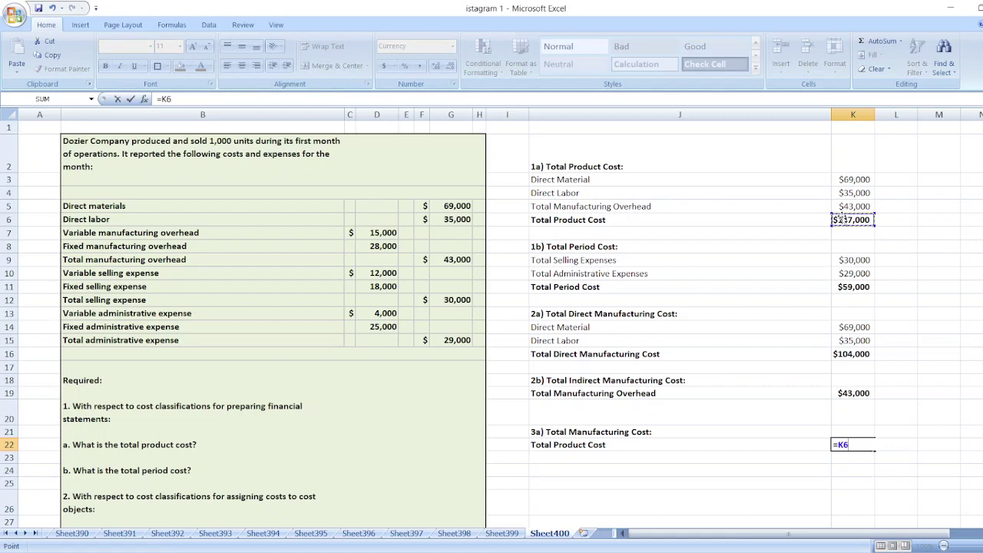
key("Return")
- Enter the heading "3b) Total Non-Manufacturing Cost:" in J24
left_click(576, 469)
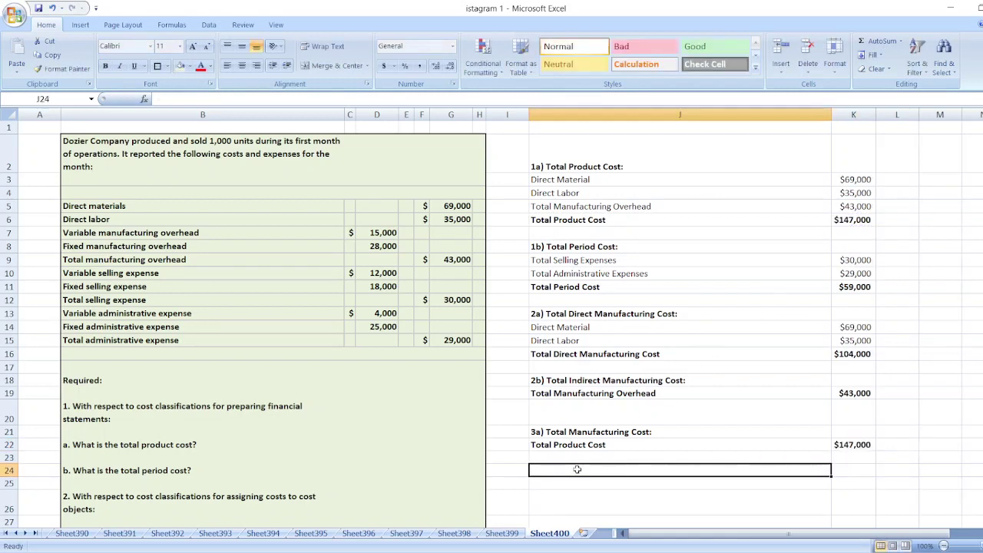
type("3b")
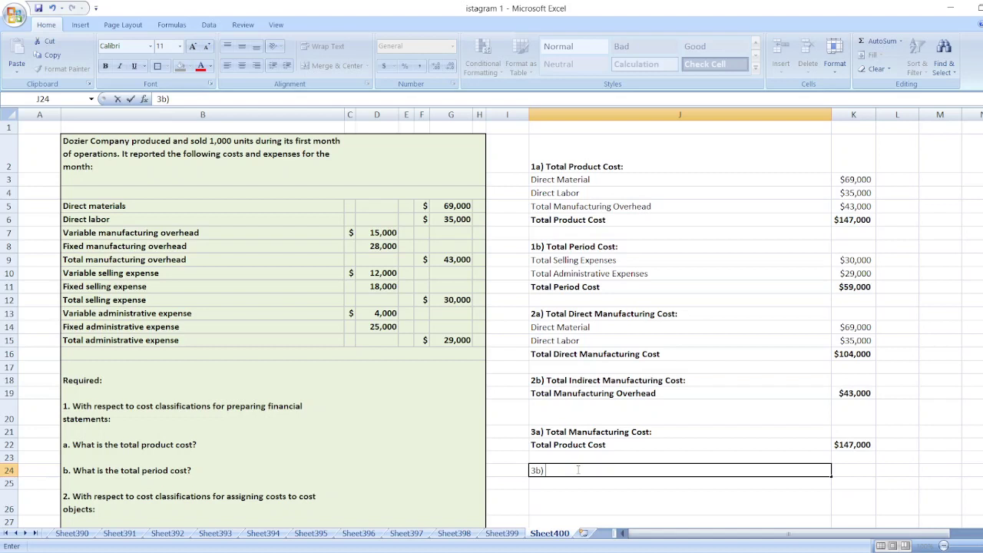
type(") Total Non-Manu")
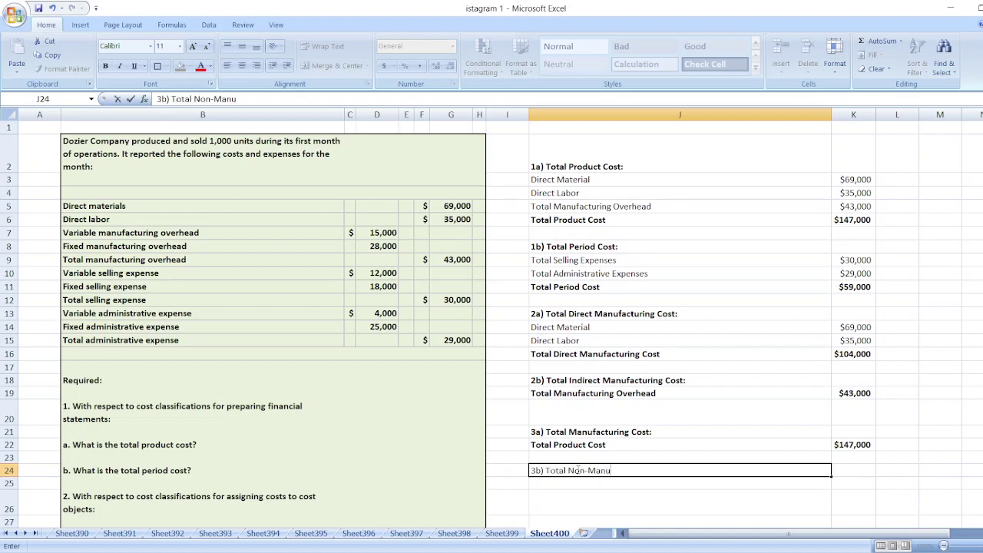
type("facturing CO")
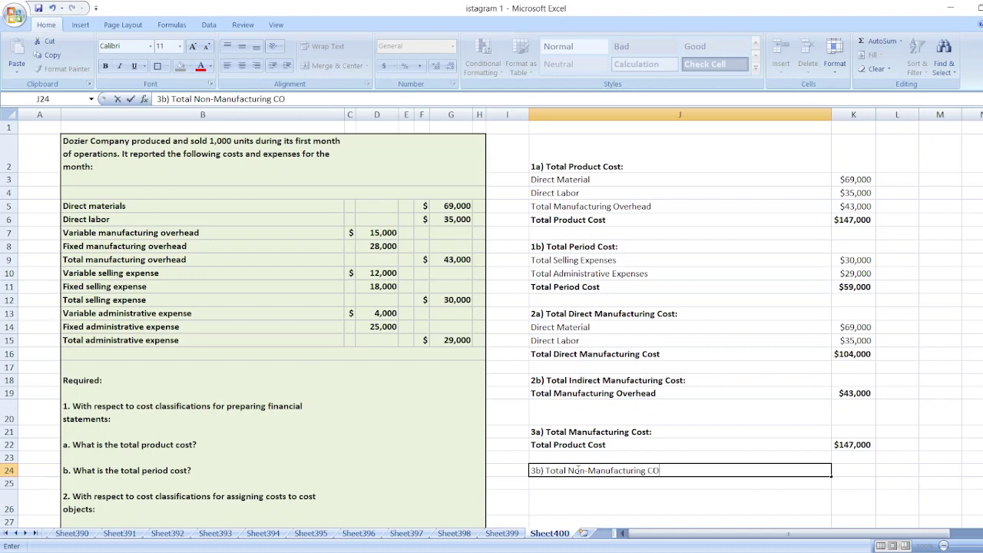
type("st:")
key("Return")
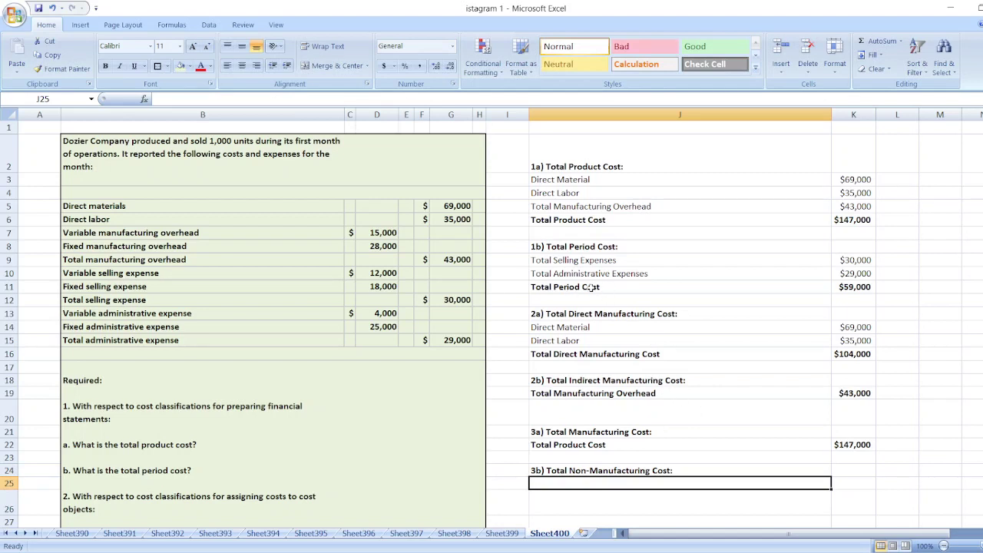
- Copy the selling, administrative and total period cost rows (J9:K11) to J25 under the 3b heading
left_click(584, 260)
key("shift+Right")
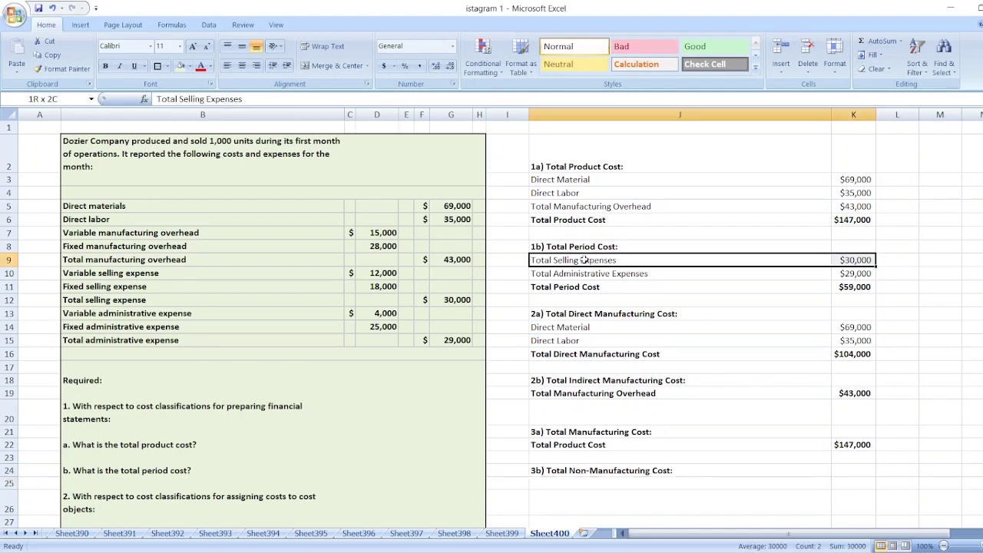
key("shift+Down")
key("shift+Down")
key("ctrl+c")
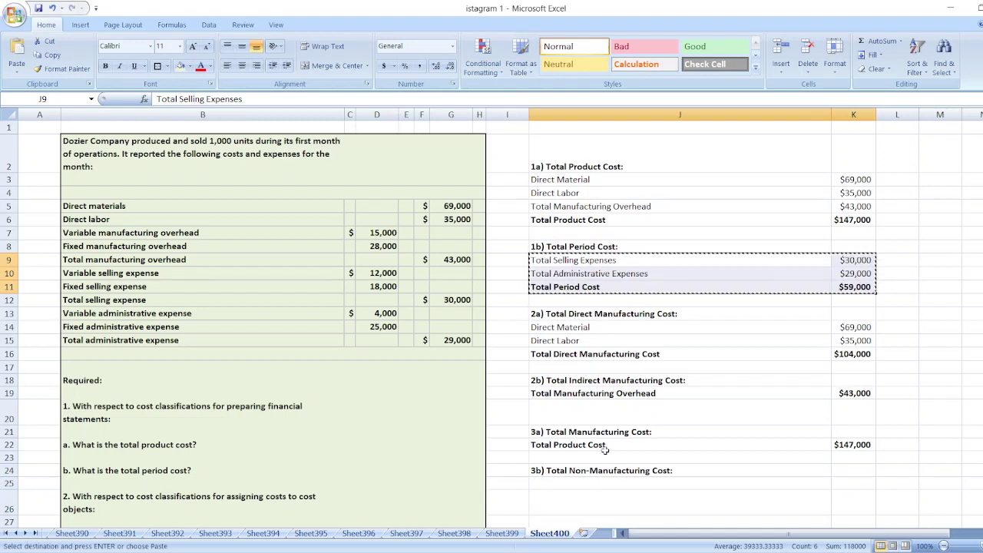
left_click(576, 482)
key("ctrl+v")
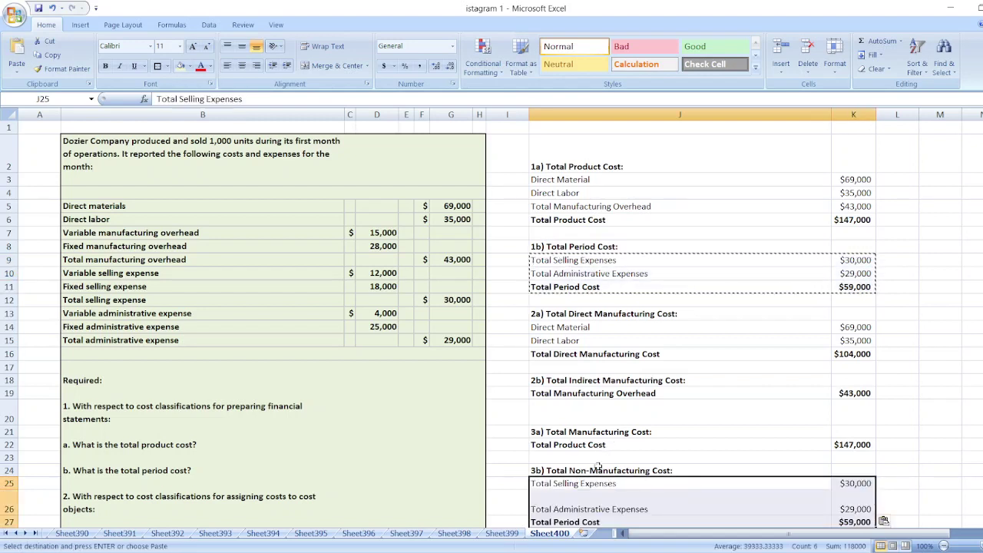
- Change the copied total label in J27 to "Total Non-Manufacturing Cost"
left_click(580, 522)
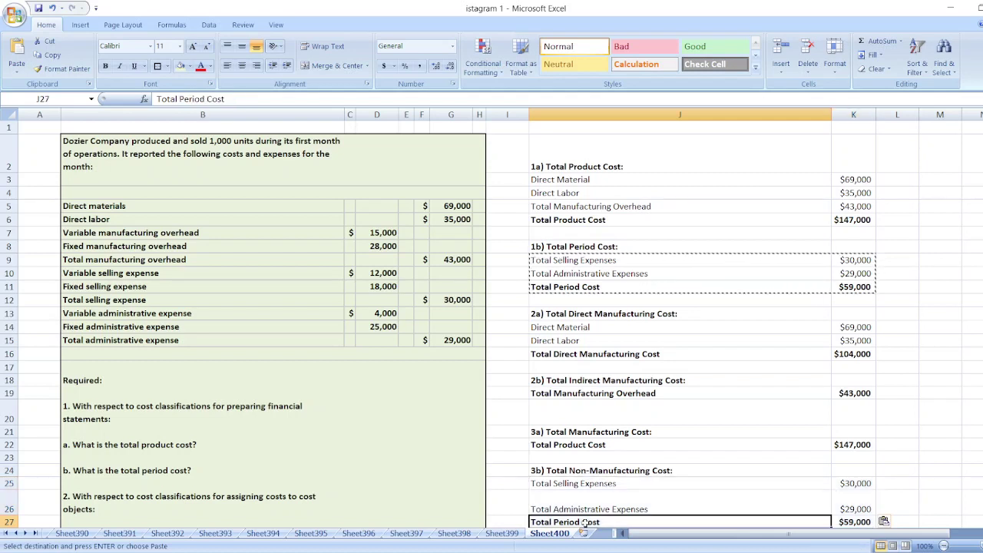
double_click(580, 522)
key("BackSpace")
key("BackSpace")
key("BackSpace")
key("BackSpace")
key("BackSpace")
key("BackSpace")
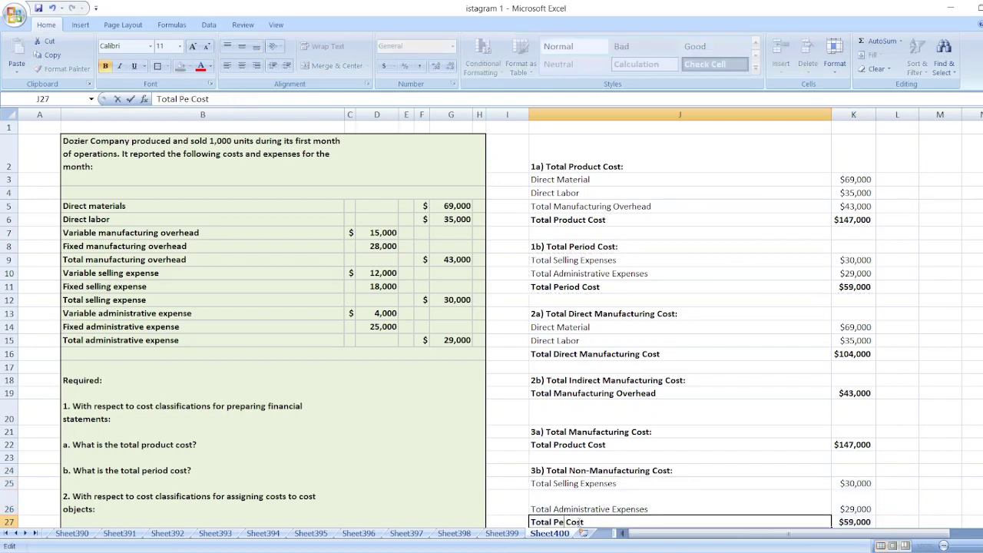
type("Non-Manu")
type("fact")
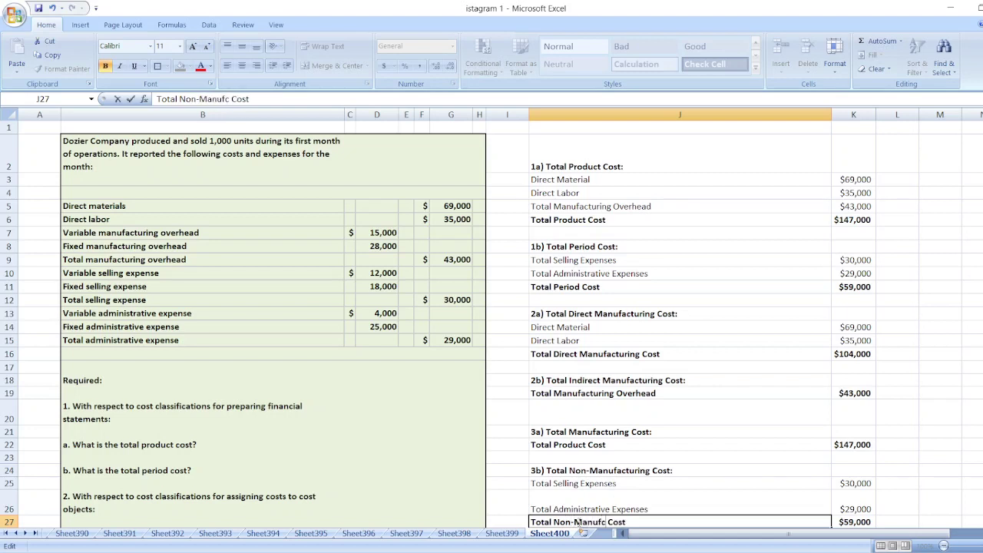
type("uring")
key("Return")
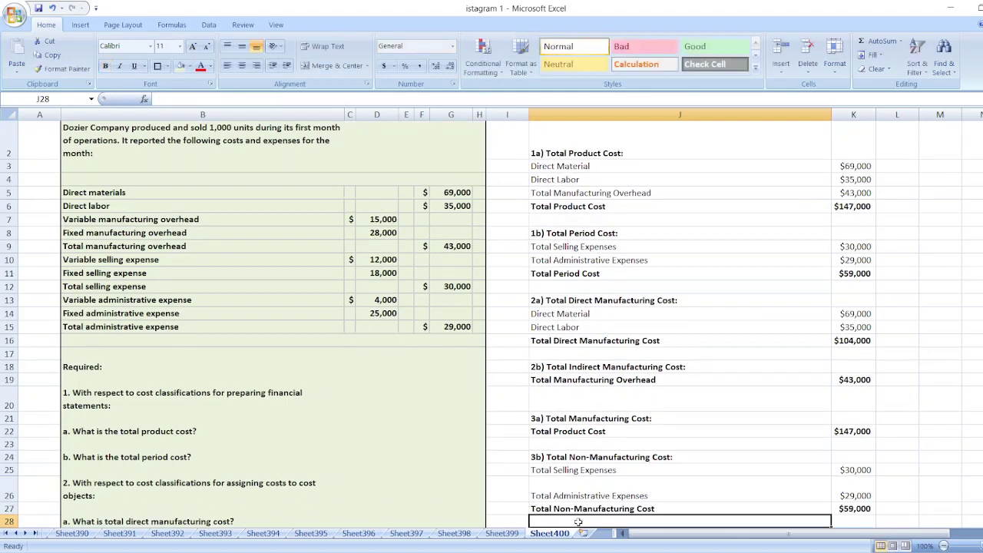
- Change the total label under 3a in J22 to "Total Manufacturing Cost"
left_click(568, 433)
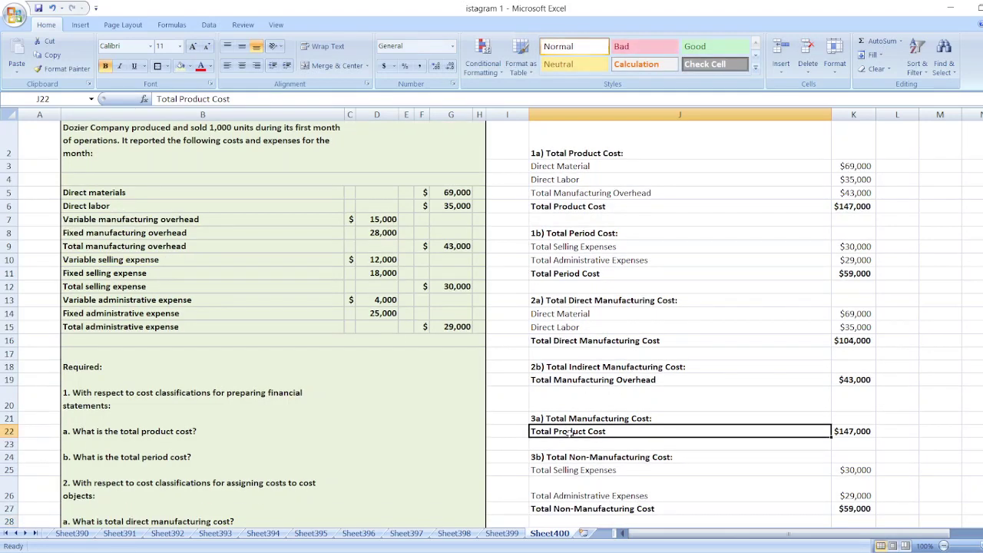
double_click(586, 433)
key("BackSpace")
key("BackSpace")
key("BackSpace")
key("BackSpace")
key("BackSpace")
key("BackSpace")
key("BackSpace")
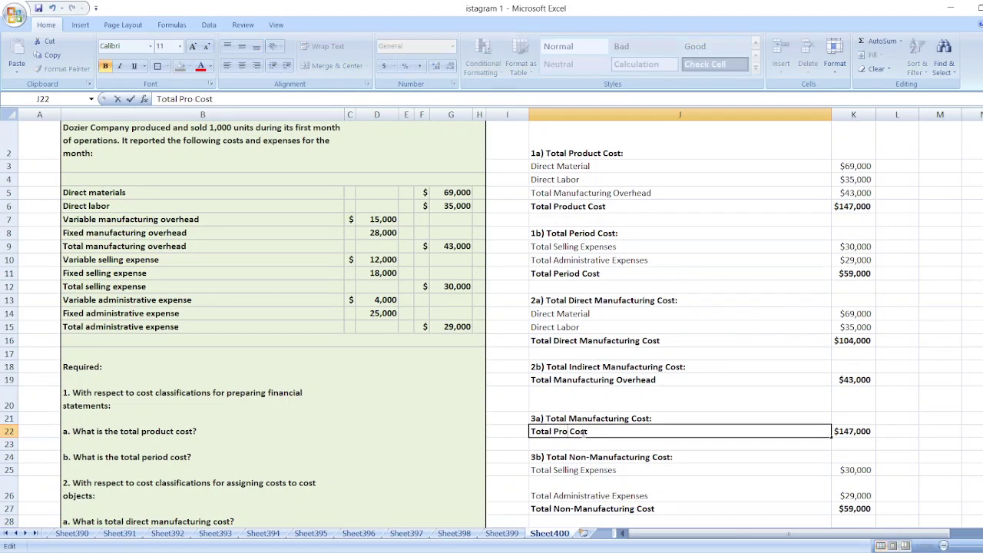
type("Manu")
type("facturing")
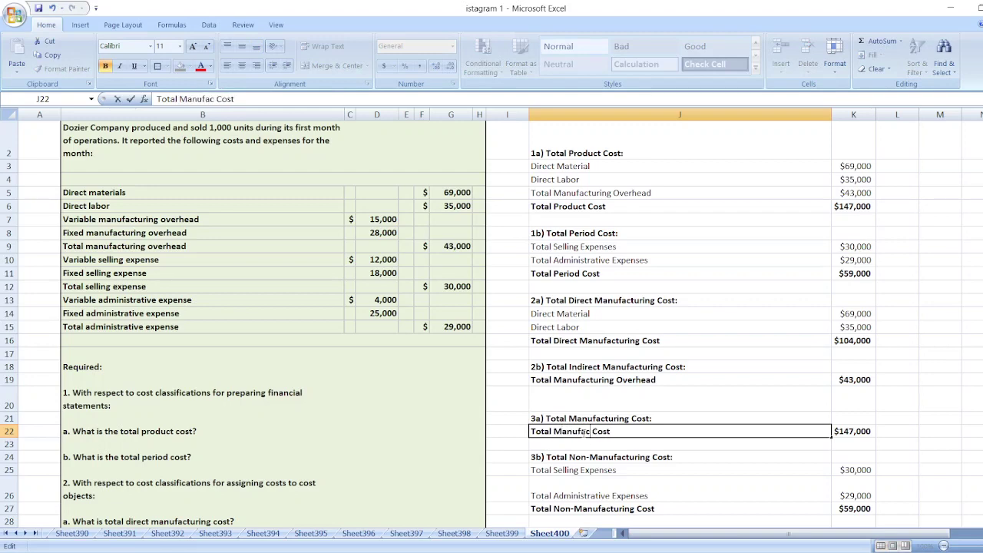
key("Return")
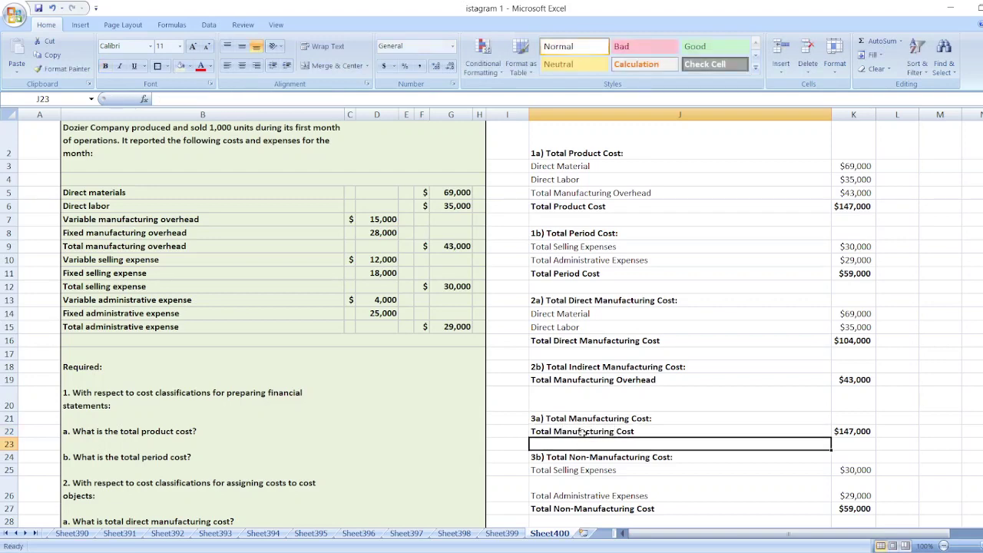
- Enter the heading "3c) Total Conversion Cost and Prime Cost:" in J29
key("Down")
key("Down")
key("Down")
key("Down")
key("Down")
key("Down")
type("3")
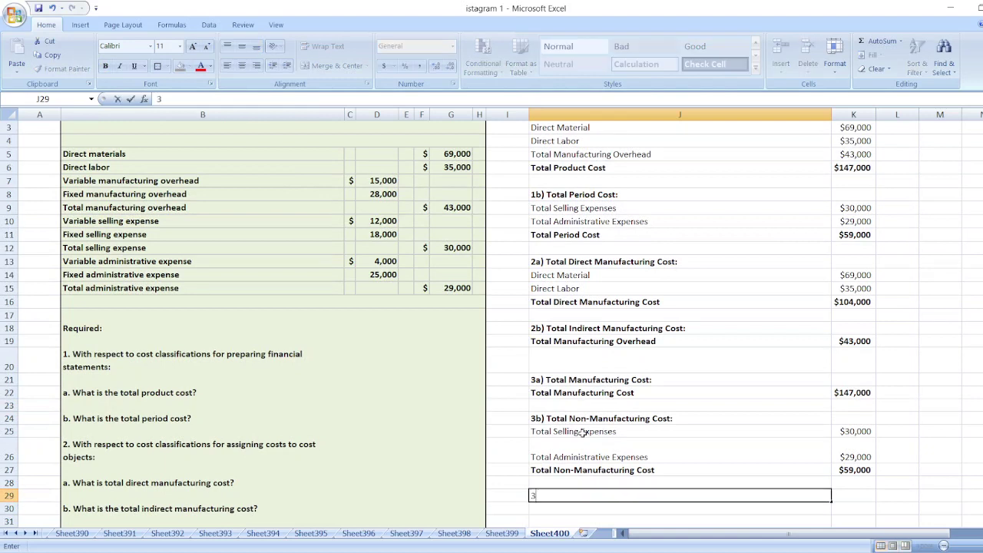
type("v) Total Conversion ")
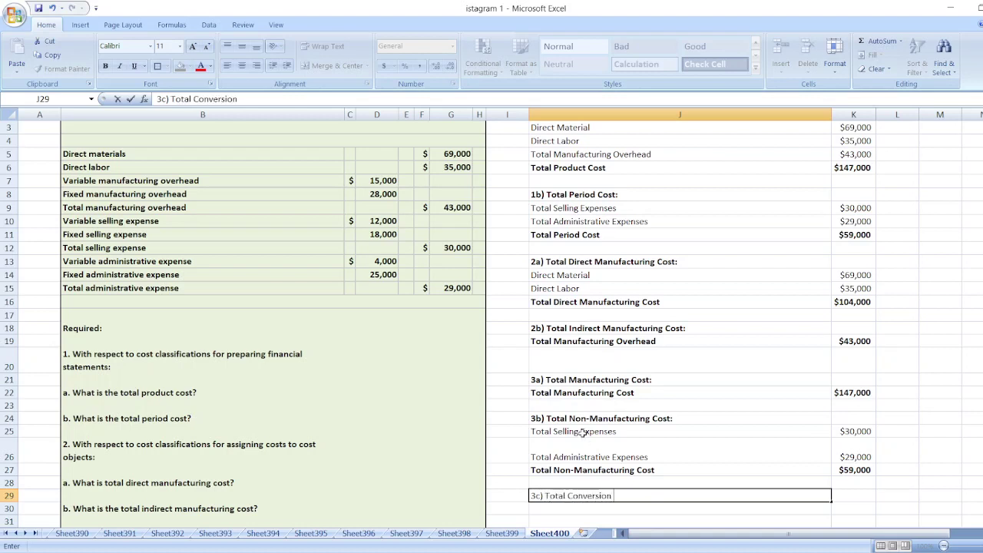
type("Cost andf")
key("BackSpace")
type("Pr")
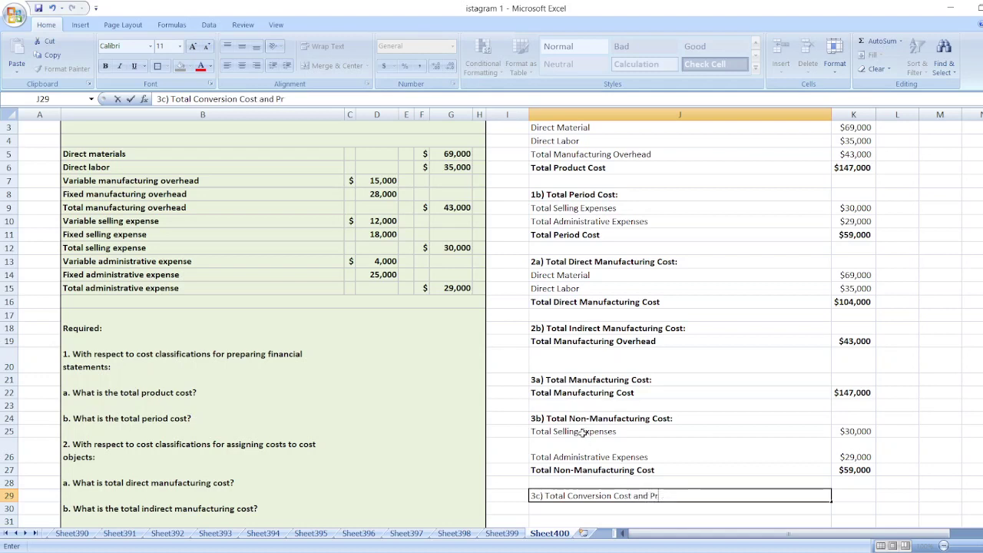
type("ime Cost:")
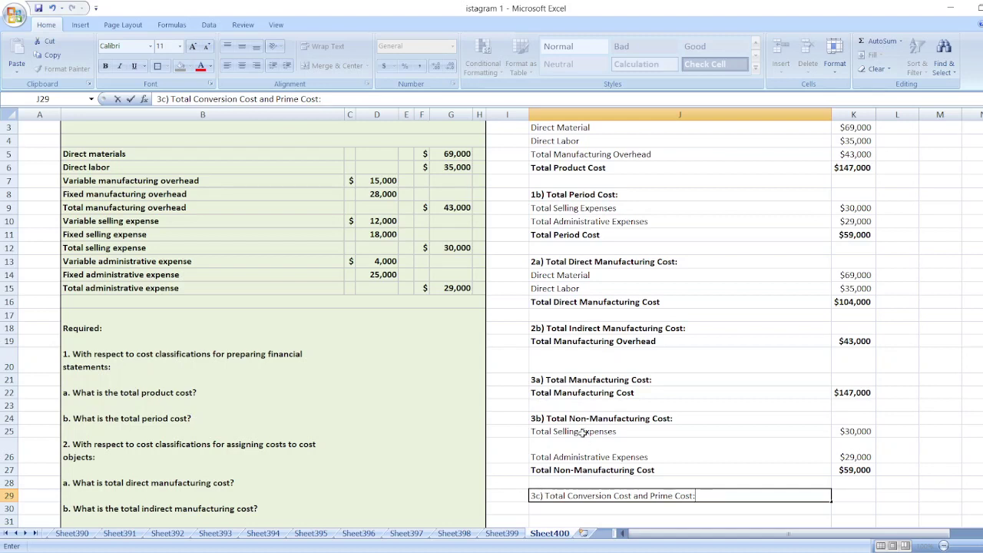
key("Return")
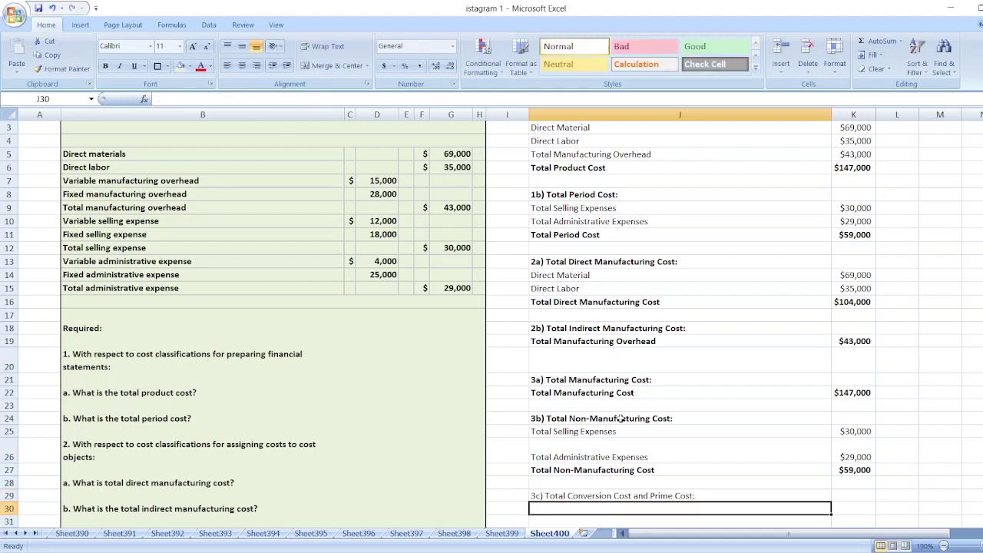
- Enter the label "Direct Labor" in J30 under the 3c heading
type("Direct M")
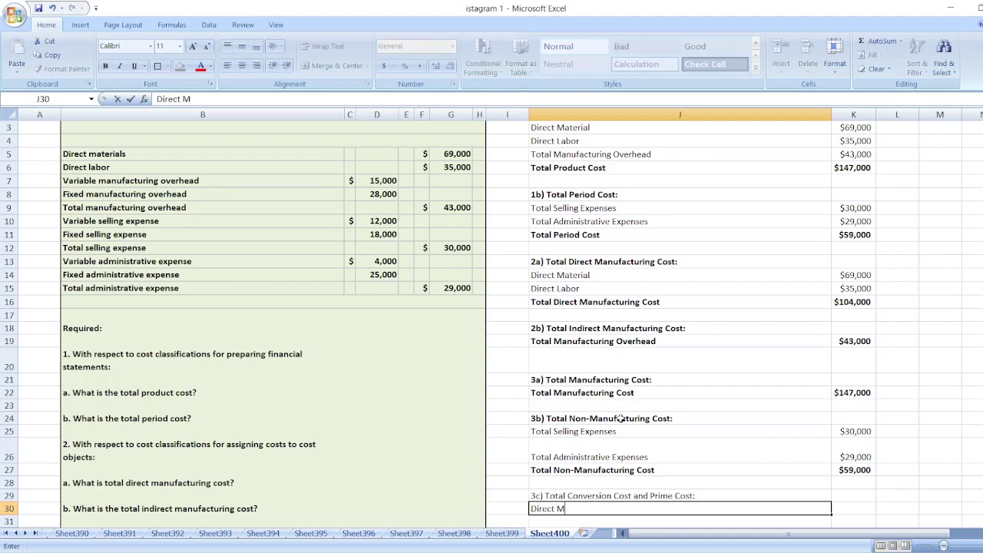
key("BackSpace")
type("Labor")
key("Return")
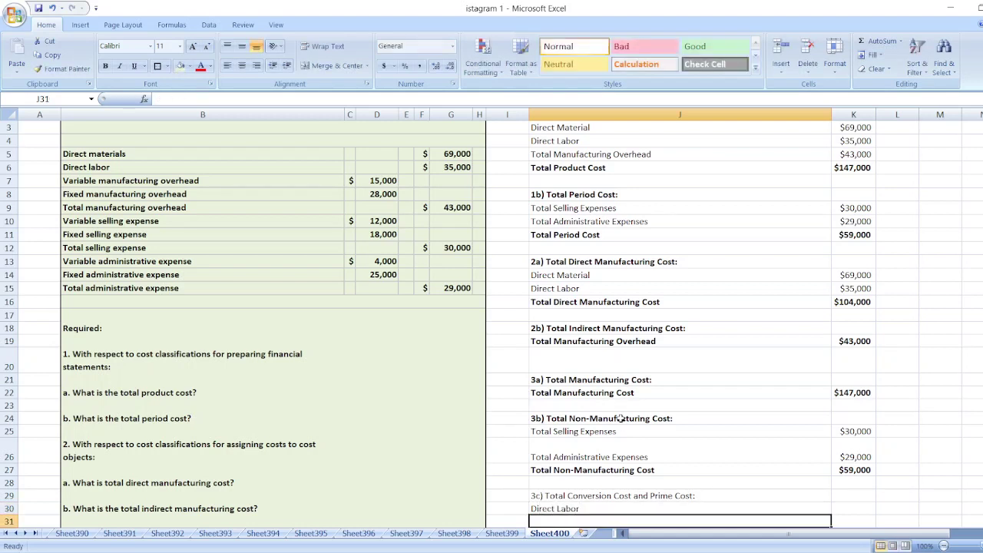
type("Total")
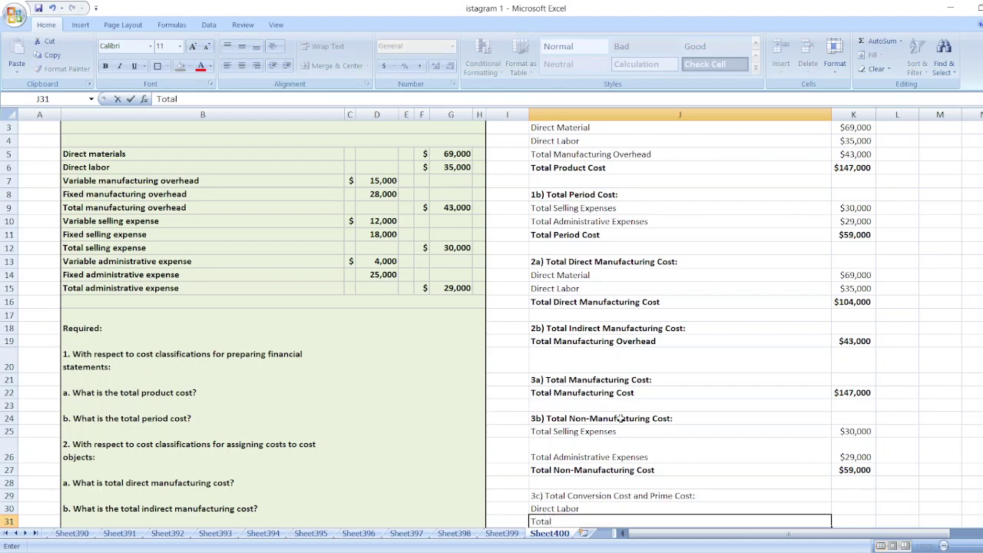
key("BackSpace")
key("BackSpace")
key("BackSpace")
key("BackSpace")
- Copy the Total Manufacturing Overhead row (J5:K5) from part 1a into J31 below Direct Labor
left_click_drag(588, 154, 852, 154)
key("ctrl+c")
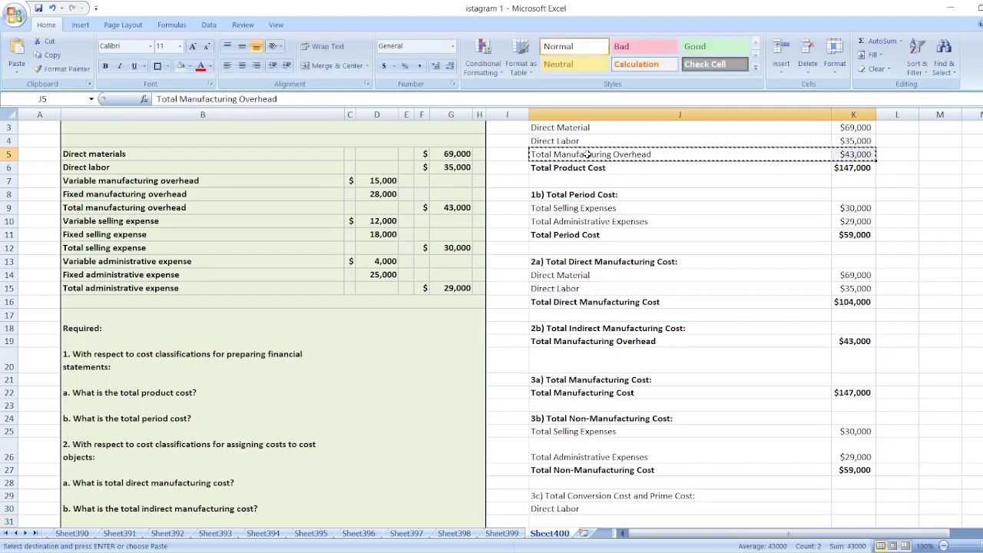
left_click(577, 521)
key("ctrl+v")
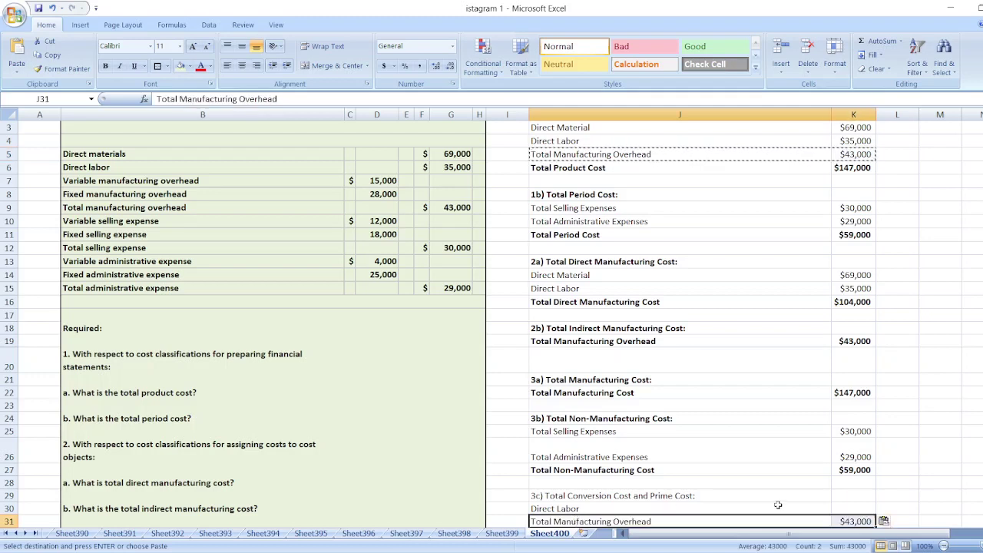
- Enter 35000 as the Direct Labor amount in K30
left_click(848, 506)
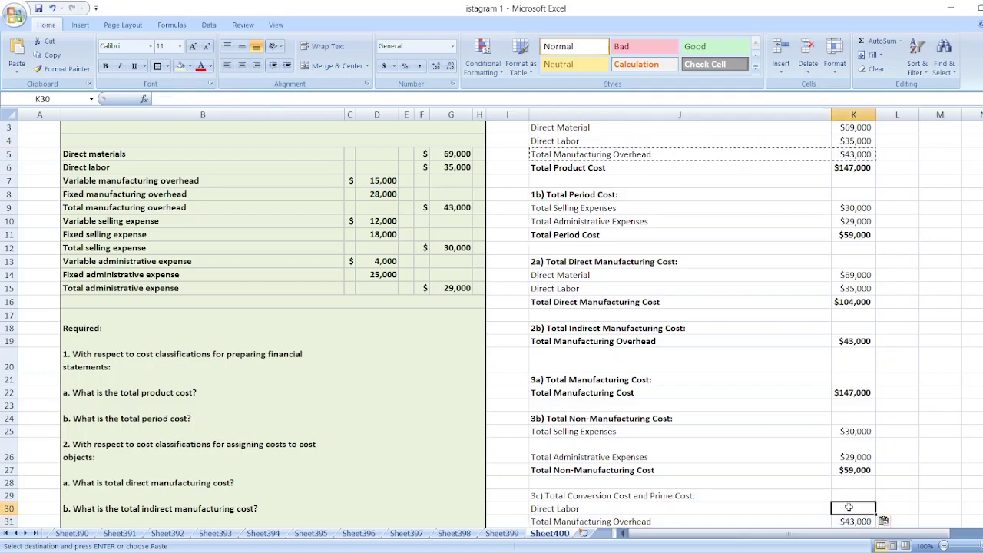
type("35000")
key("Return")
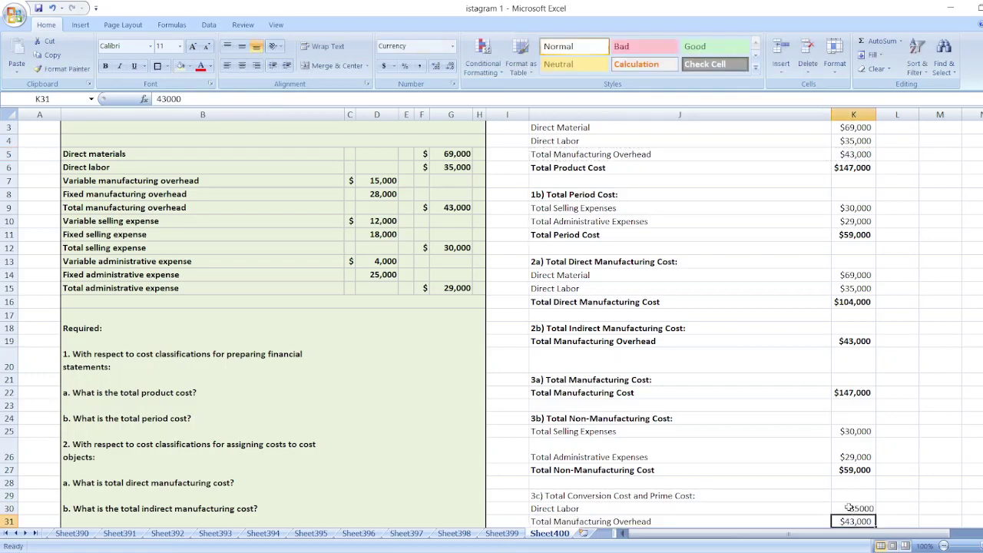
- Add a "Total Conversion Cost" row in J32 and calculate it in K32 as K30+K31
key("Left")
key("Down")
type("Tot")
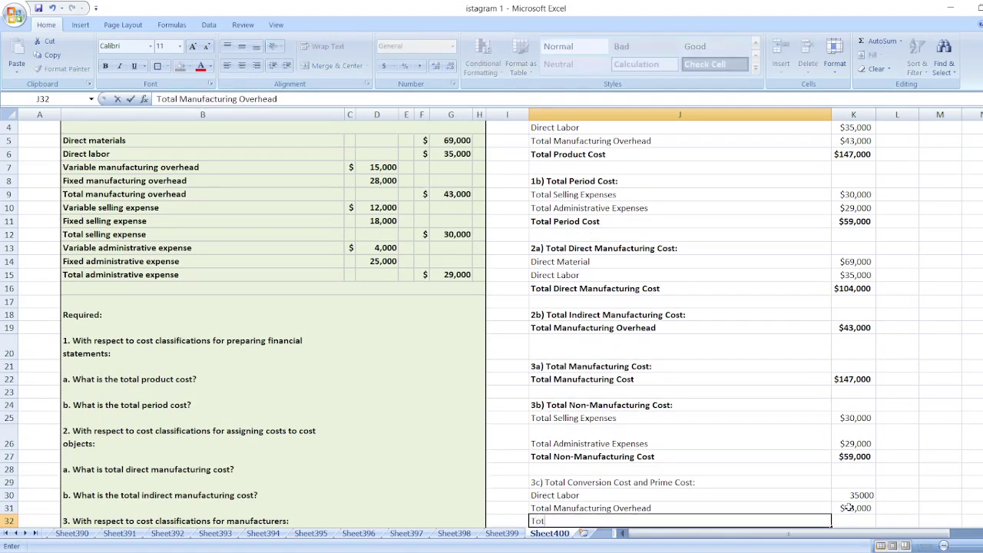
type("al Conversion COst")
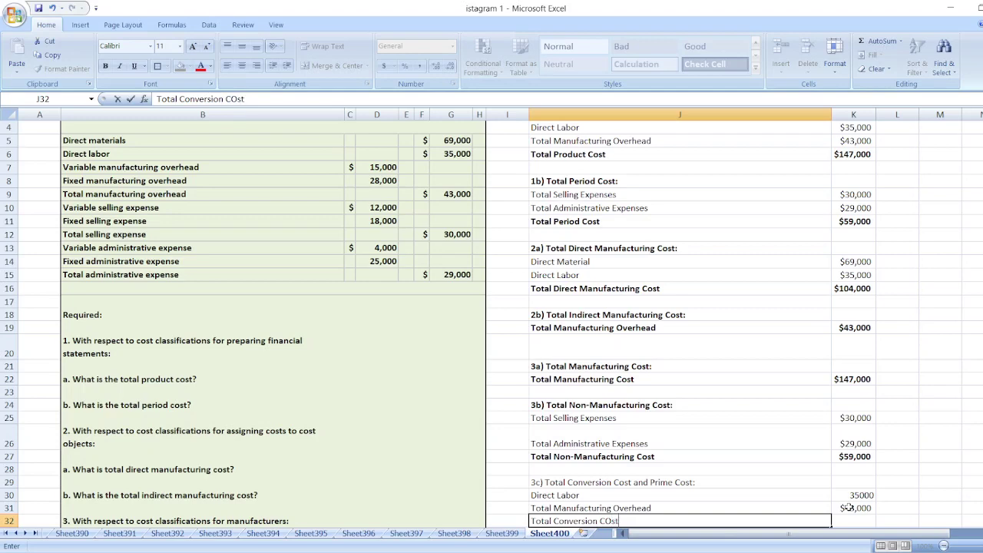
key("Tab")
type("=")
key("Up")
key("Up")
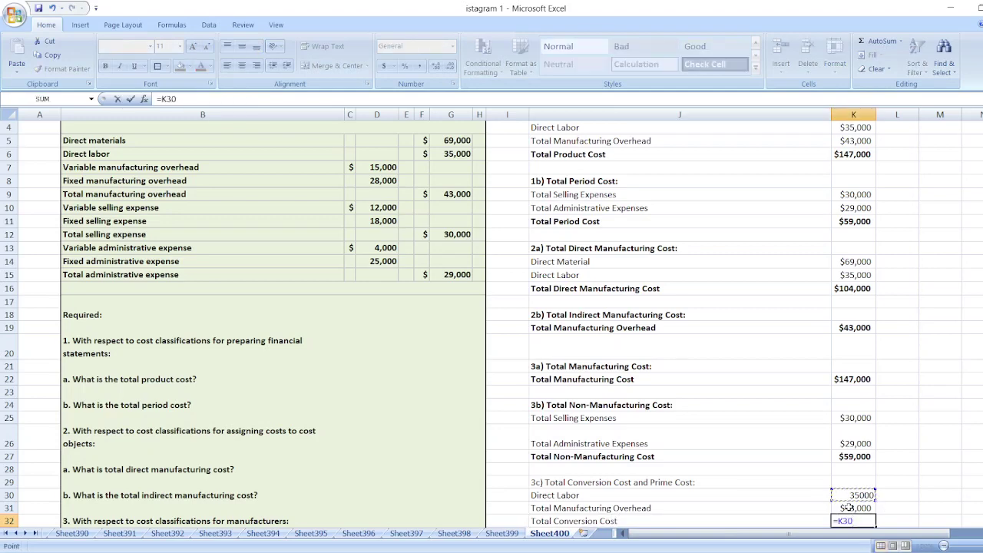
type("+")
left_click(848, 508)
key("Return")
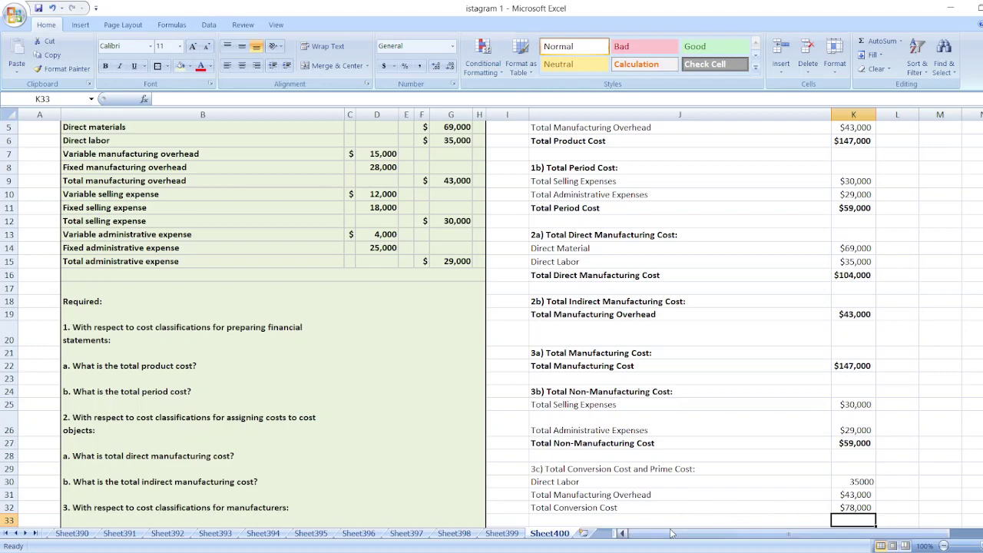
- Copy the Direct Material and Direct Labor rows (J14:K15) from part 2a into J34
key("Down")
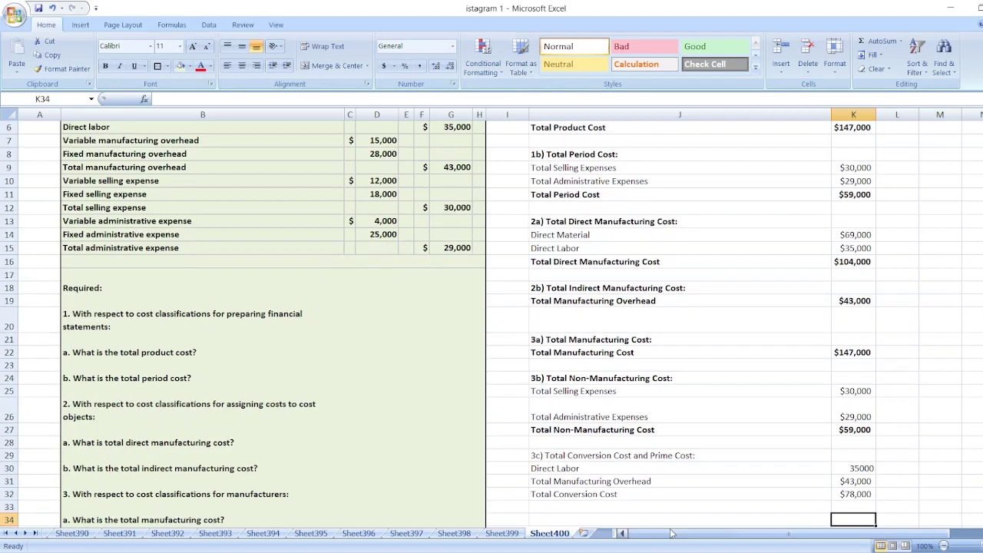
key("Left")
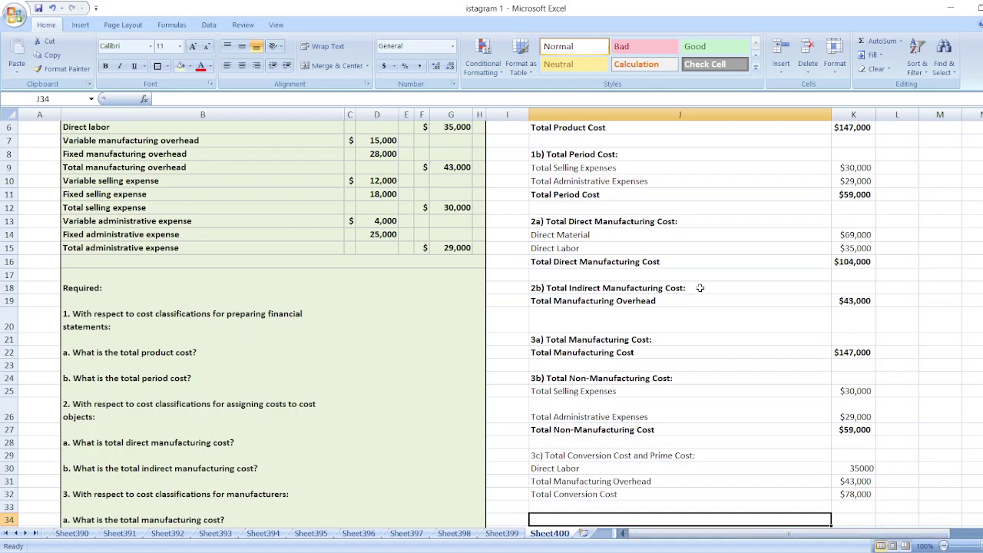
left_click(640, 232)
key("shift+Right")
key("shift+Down")
key("shift+Down")
key("shift+Up")
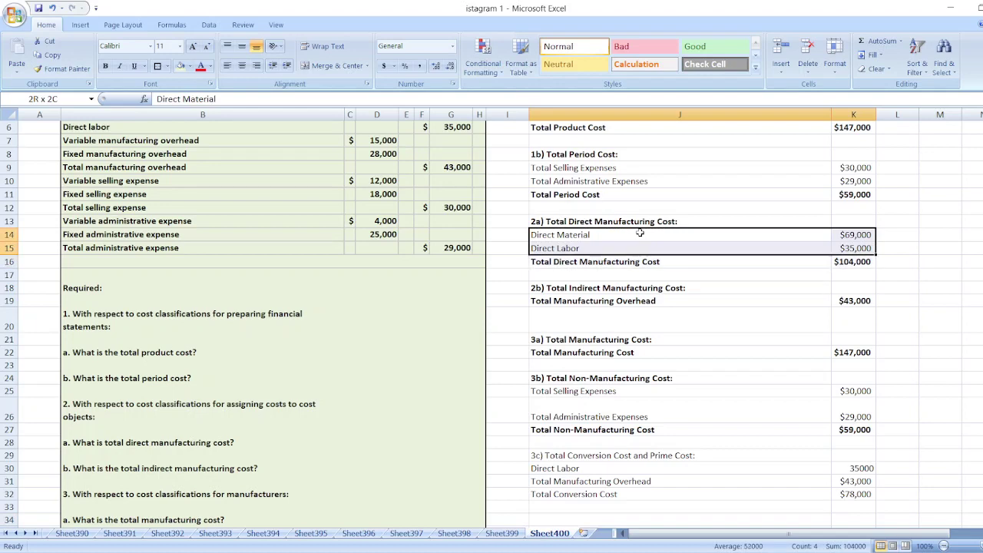
key("ctrl+c")
left_click(589, 521)
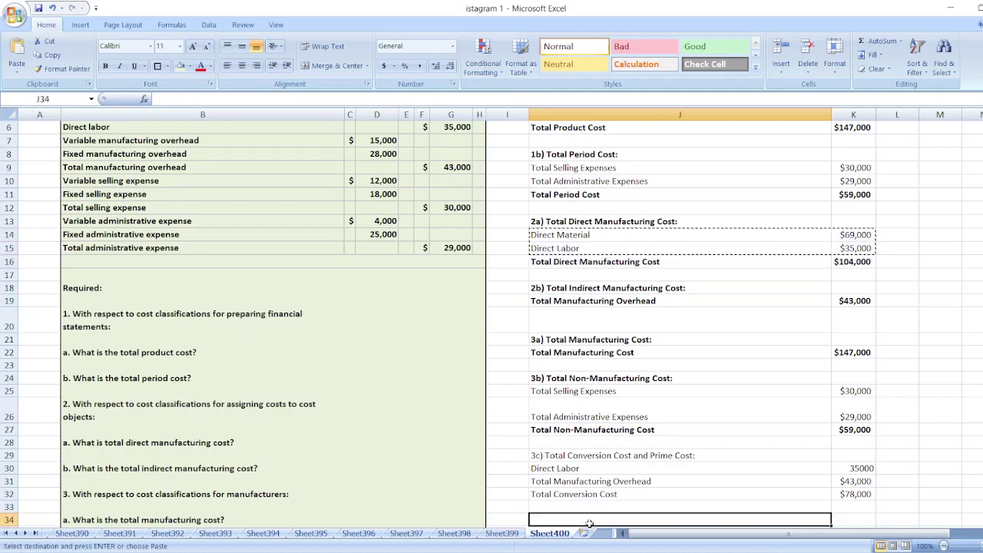
key("ctrl+v")
- Add a "Total Prime Cost" row in J36 and calculate it in K36 as K34+K35
key("Down")
key("Down")
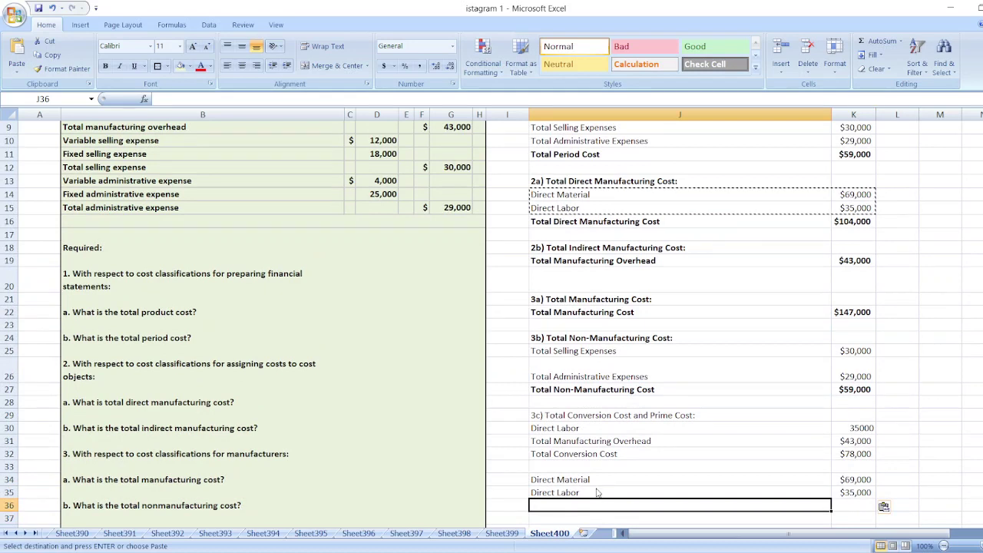
type("Total Prime Cost")
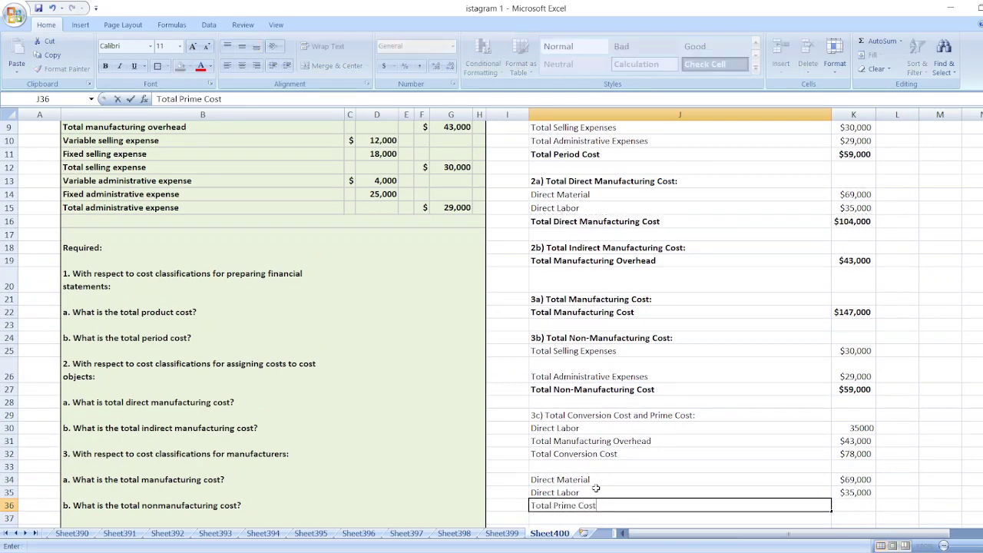
key("Tab")
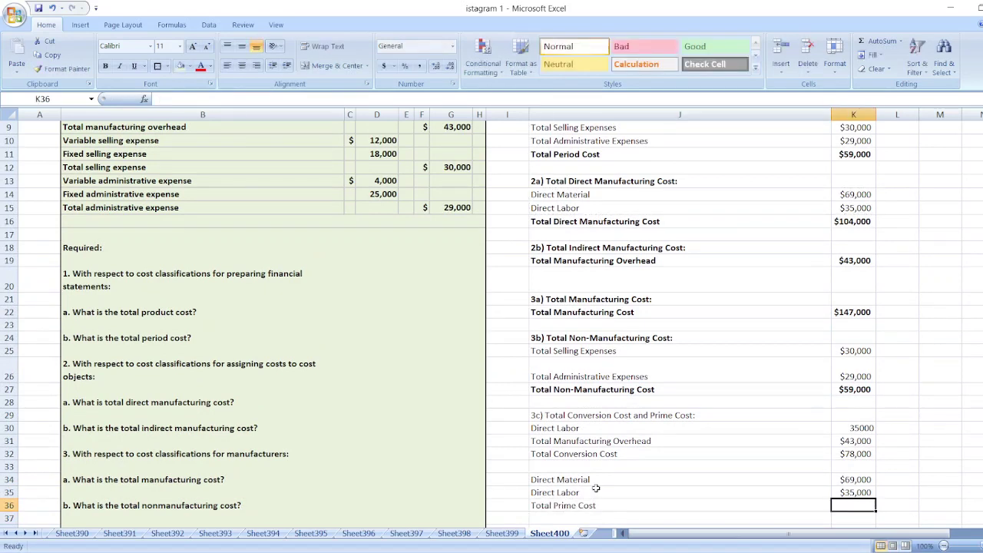
type("=")
key("Up")
key("Up")
type("+")
key("Up")
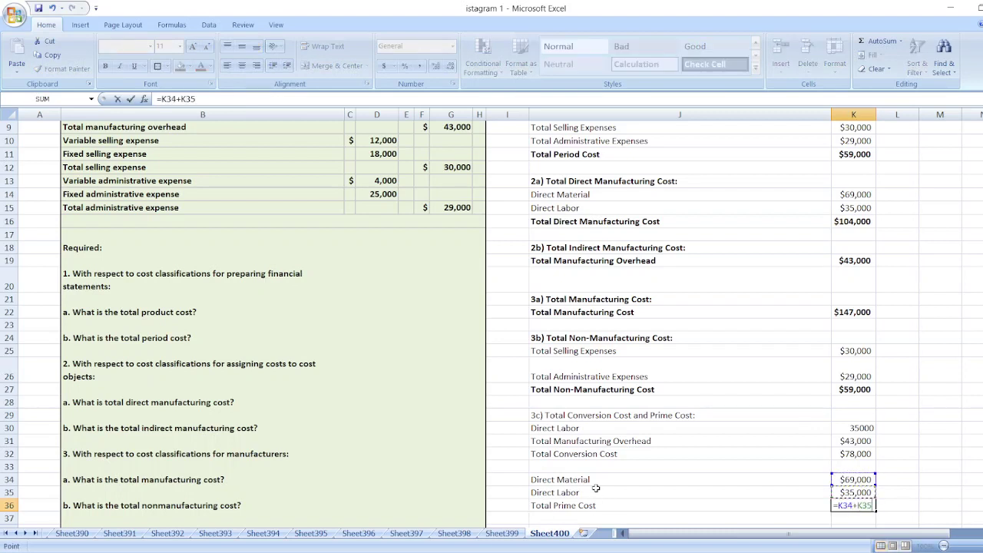
key("Return")
- Bold the Total Prime Cost row, the Total Conversion Cost row and the 3c heading in J29
key("Left")
key("Up")
key("shift+Right")
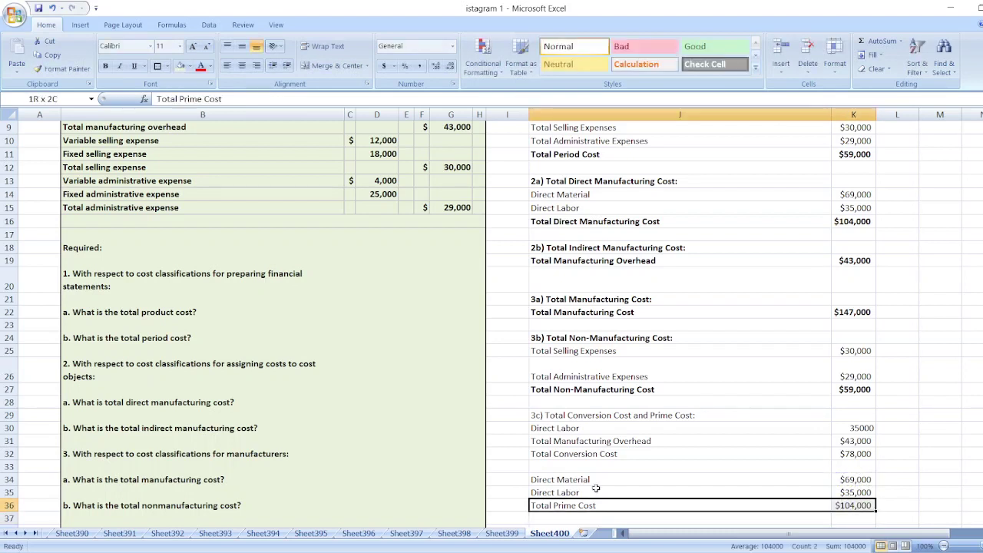
key("ctrl+b")
left_click(594, 454)
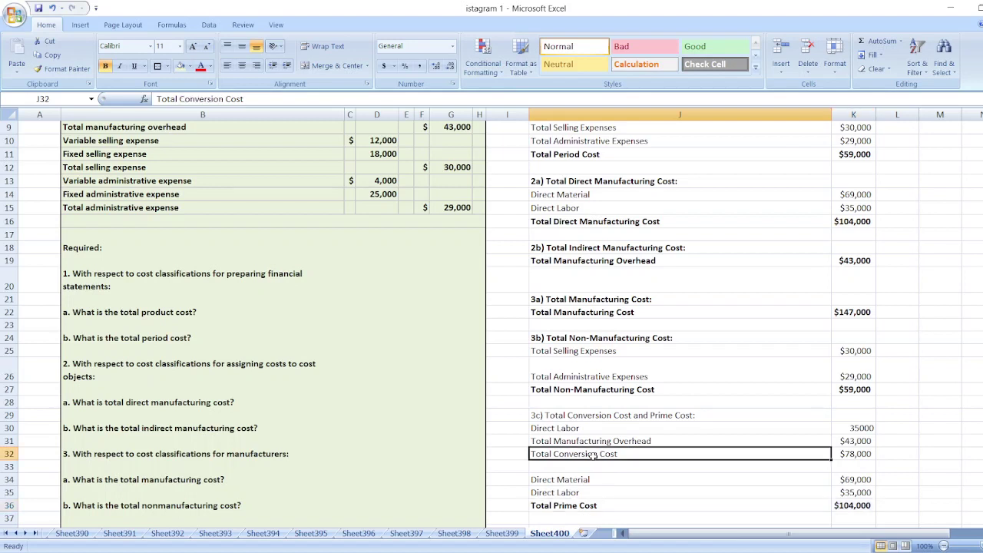
key("shift+Right")
key("ctrl+b")
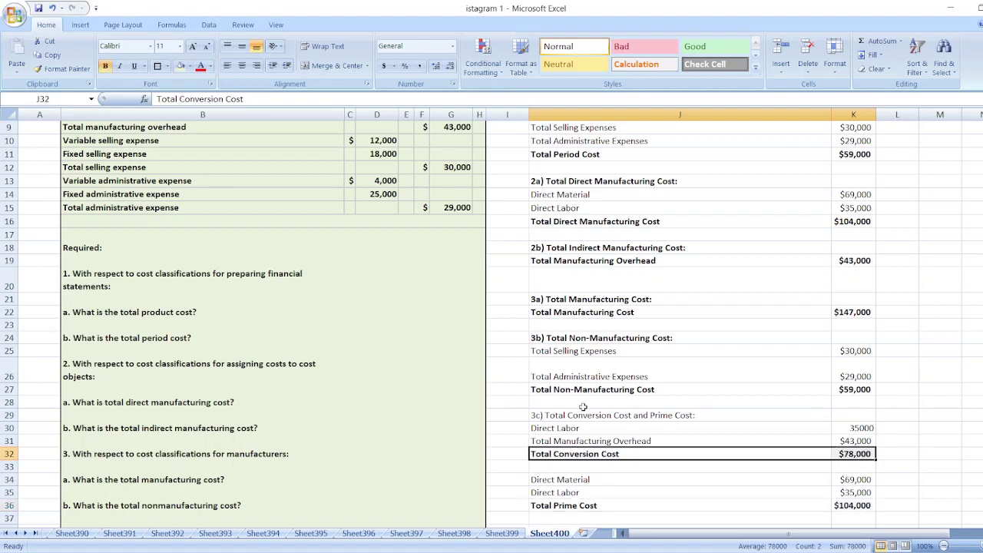
left_click(584, 415)
key("ctrl+b")
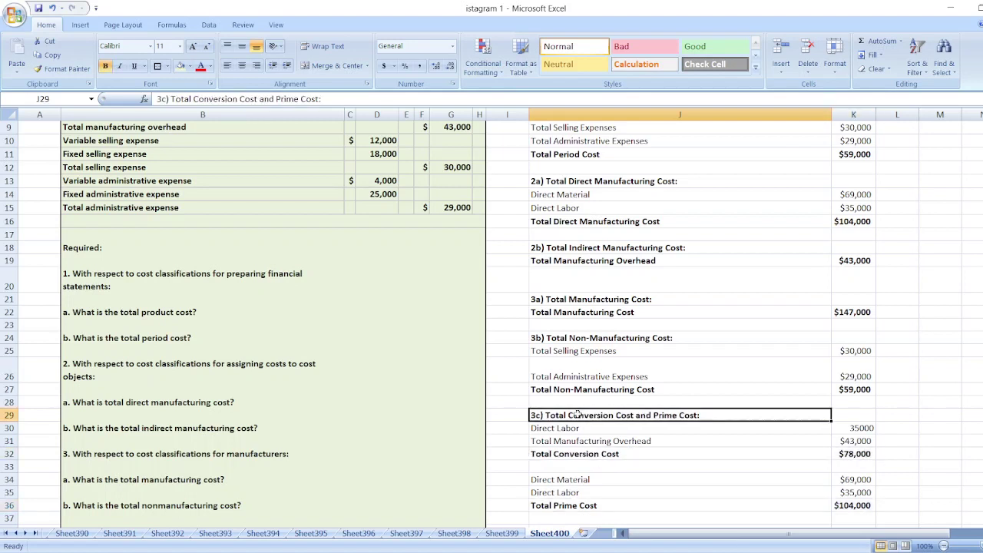
- Enter the heading "4a) Total Variable and Manufacturing Cost:" in J38
left_click(582, 518)
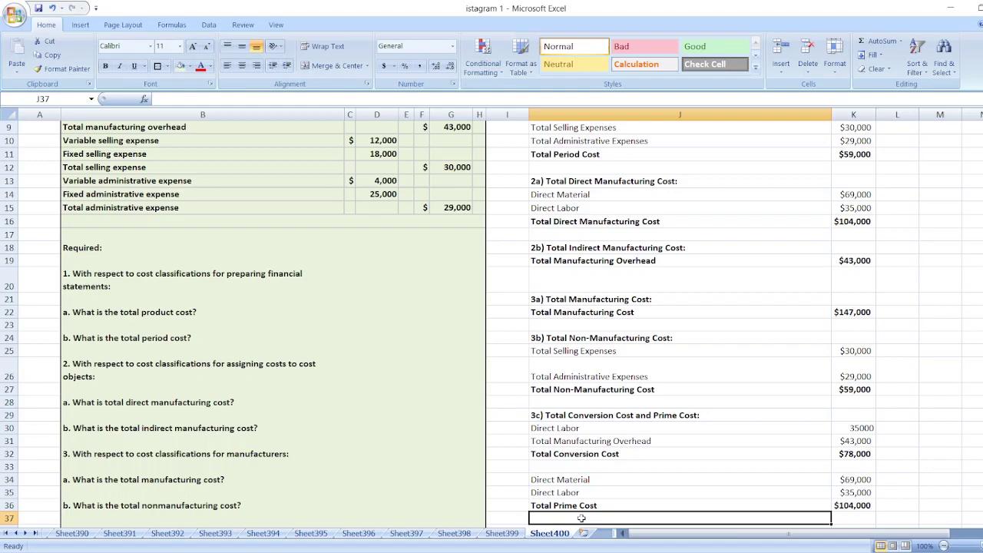
key("Return")
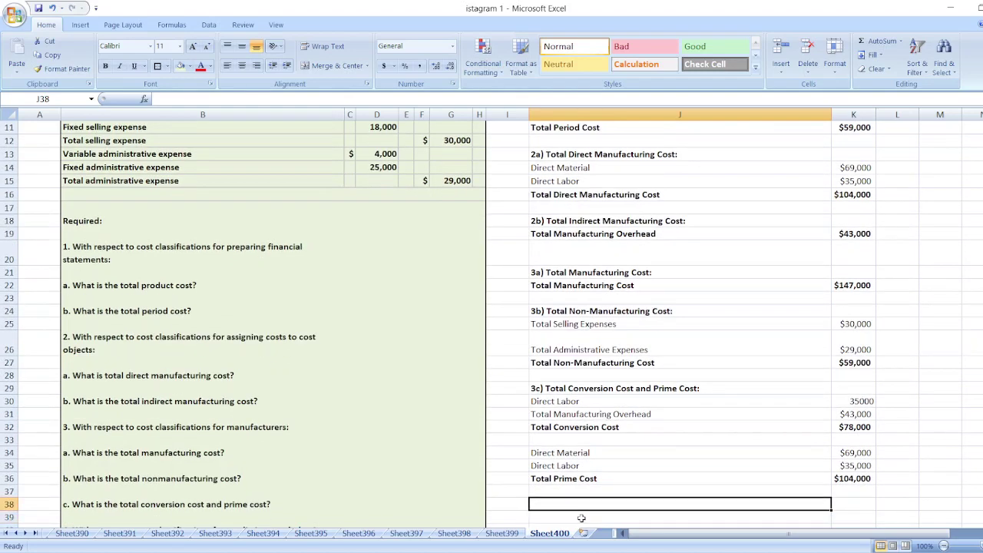
type("4a) To")
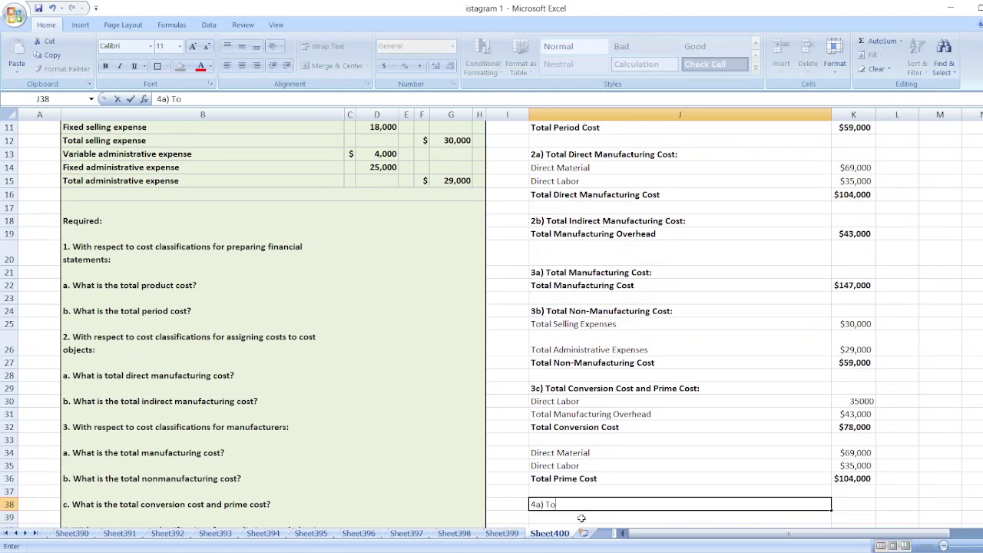
type("tal Variable and")
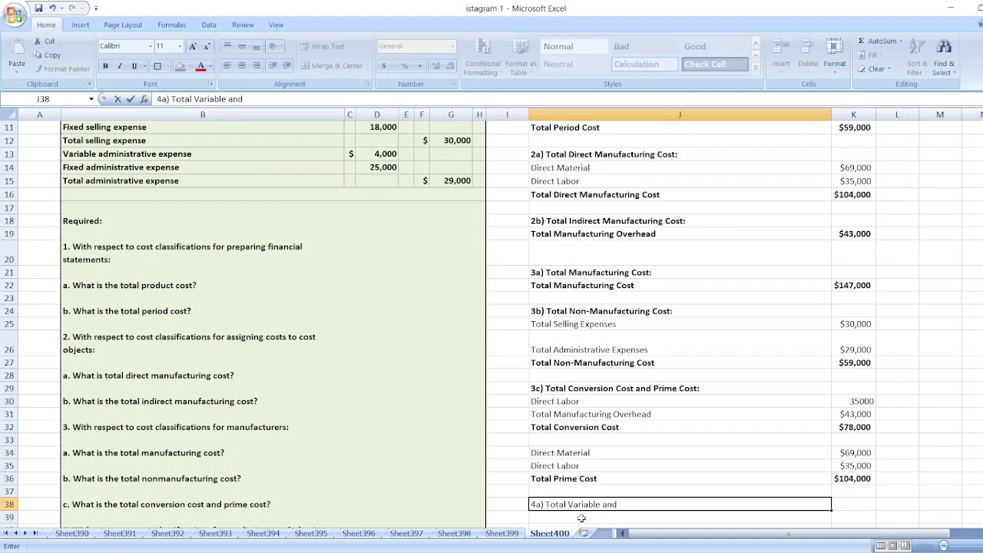
type(" Manufacturing Cost:")
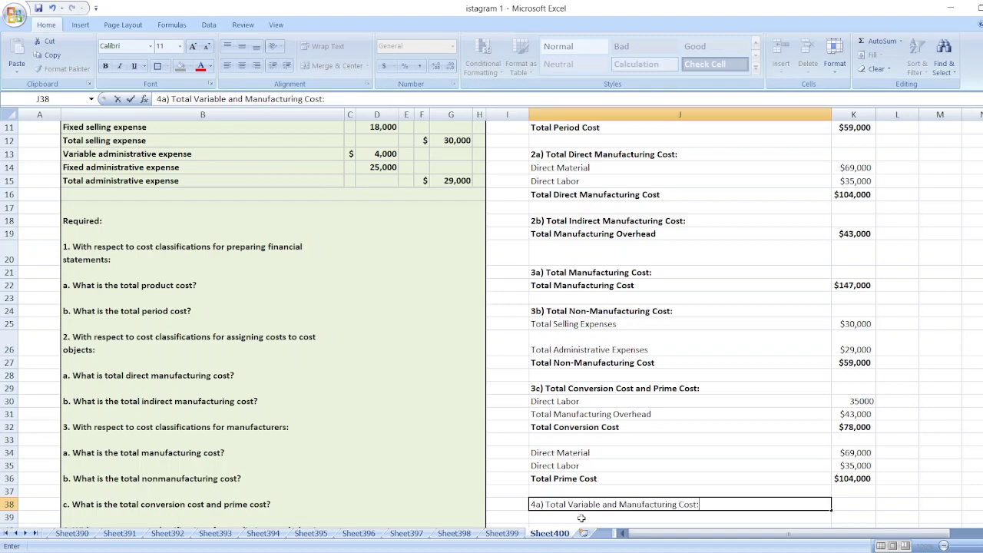
key("Return")
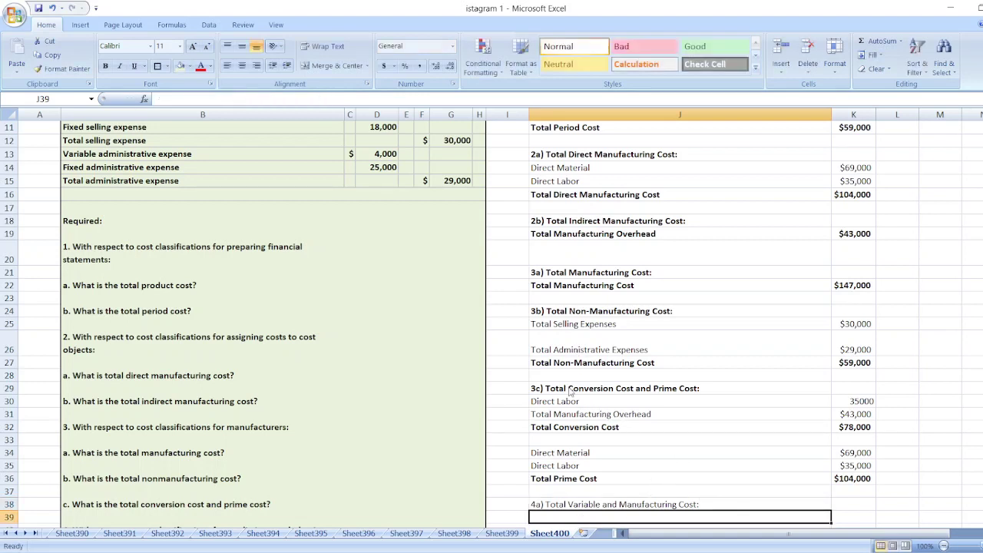
- Copy the Direct Material and Direct Labor rows (J14:K15) from part 2a into J39 under the 4a heading
left_click(572, 164)
key("shift+Right")
key("shift+Down")
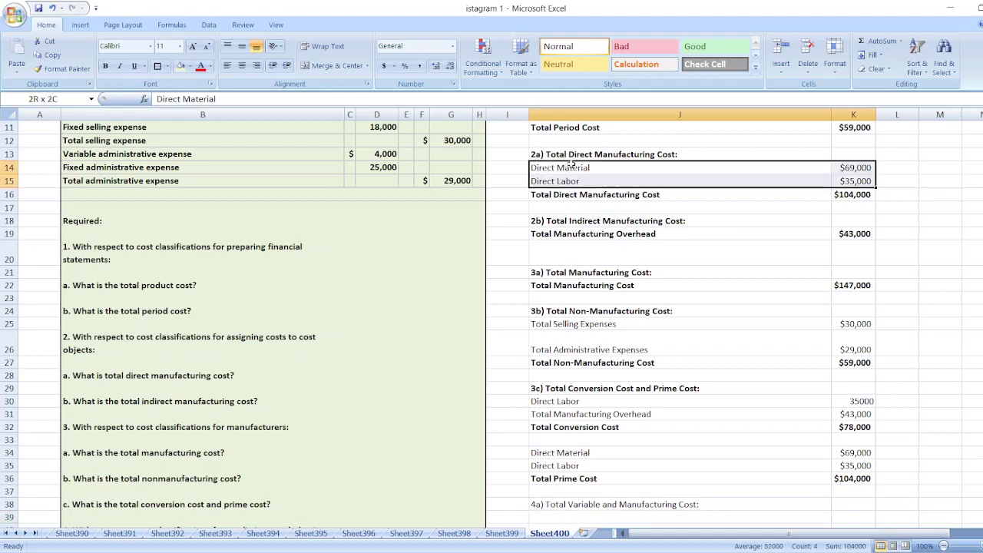
key("ctrl+c")
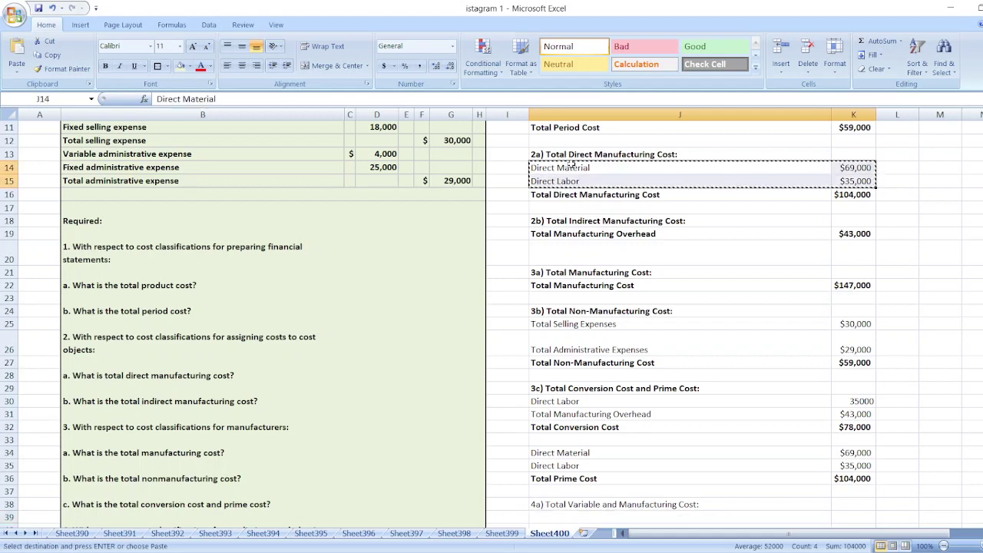
left_click(583, 533)
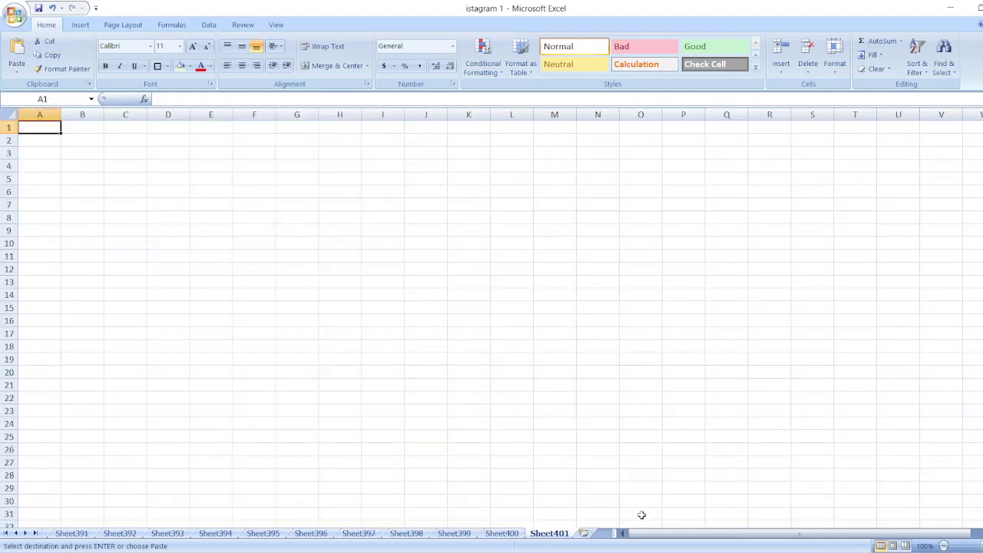
left_click(501, 533)
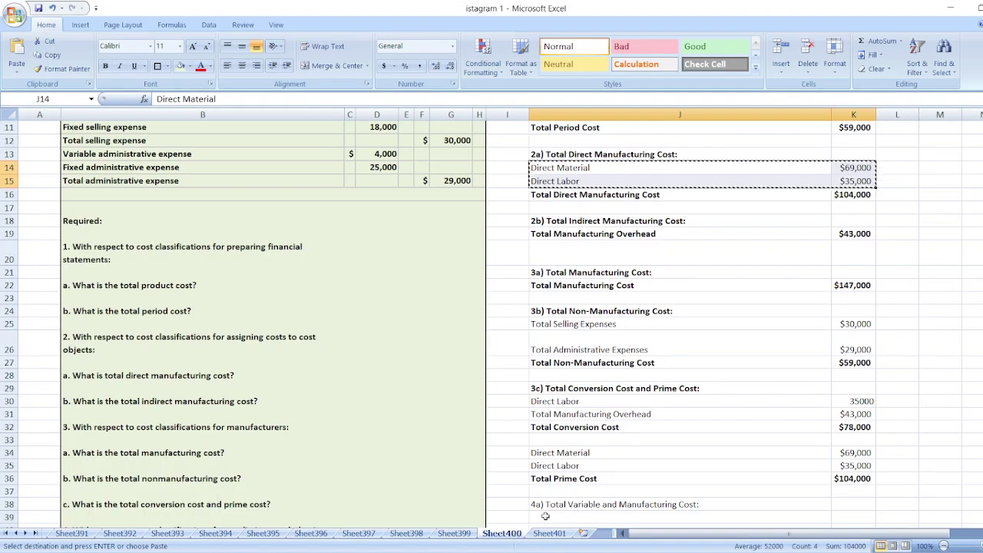
left_click(559, 517)
key("ctrl+v")
- Add a "Variable Manufacturing Overhead" row in J41 with the amount 15000 in K41
key("Down")
key("Down")
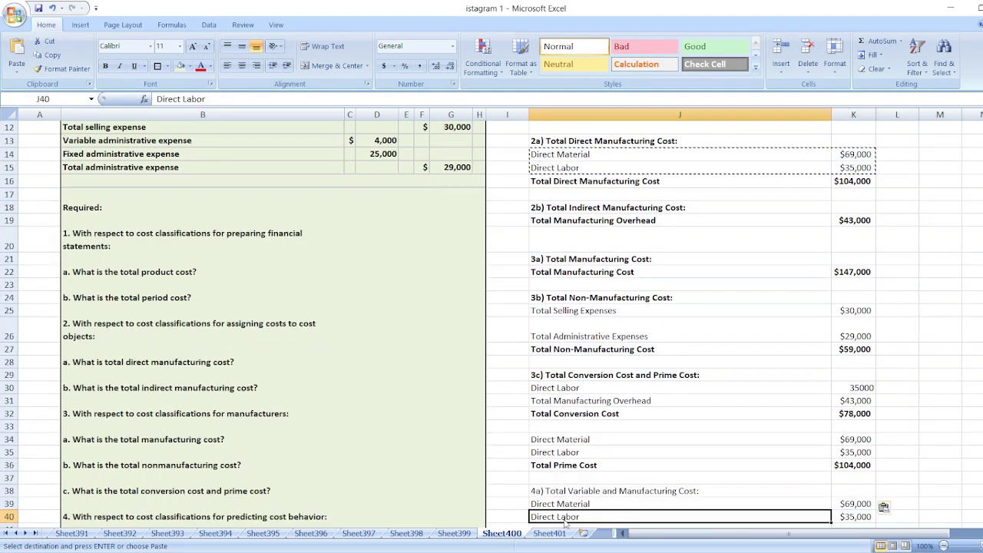
type("Variab")
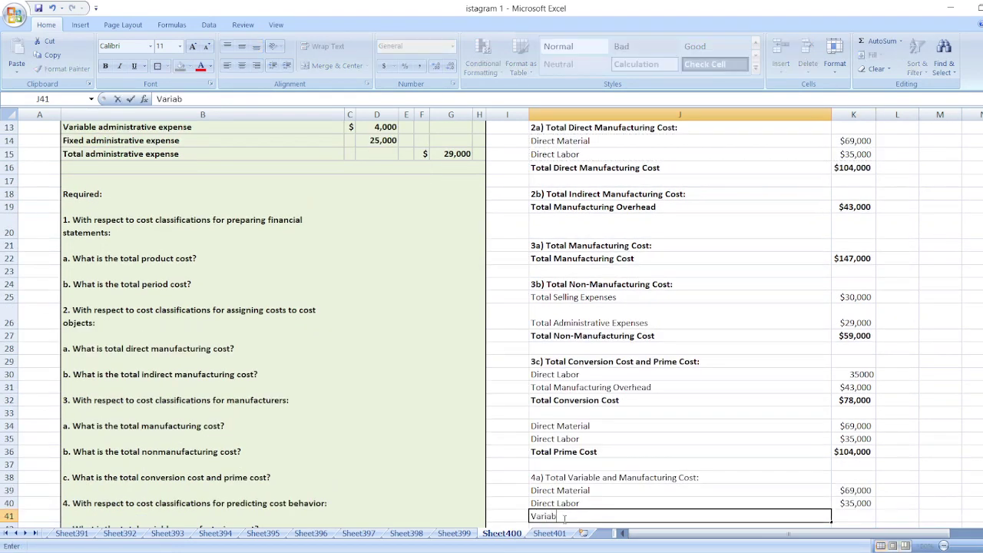
type("le Manufacturing Overhead")
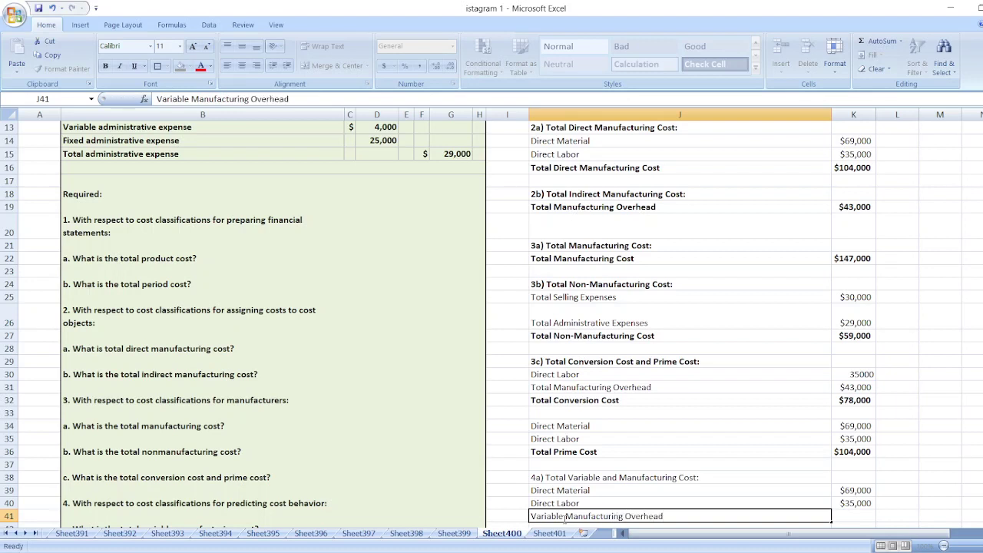
key("Tab")
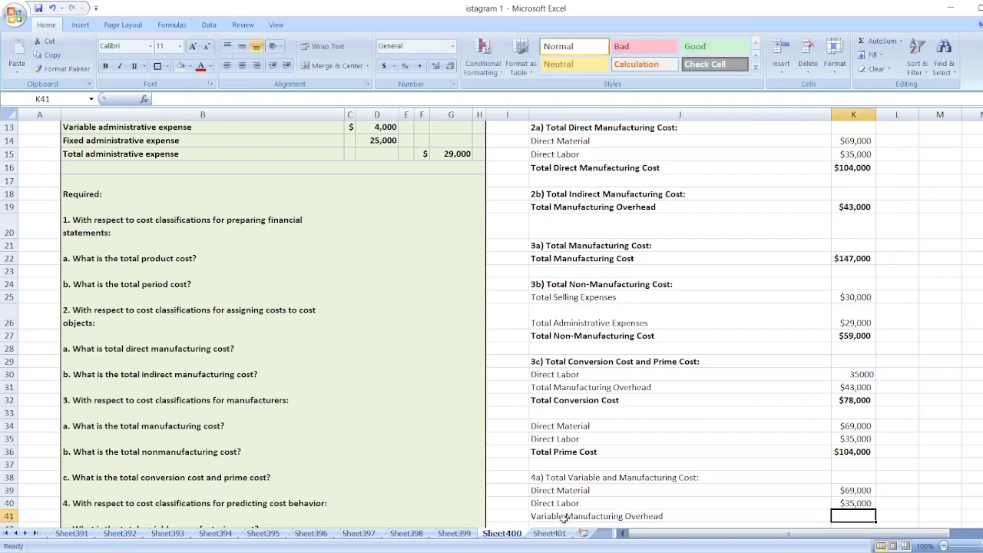
type("1")
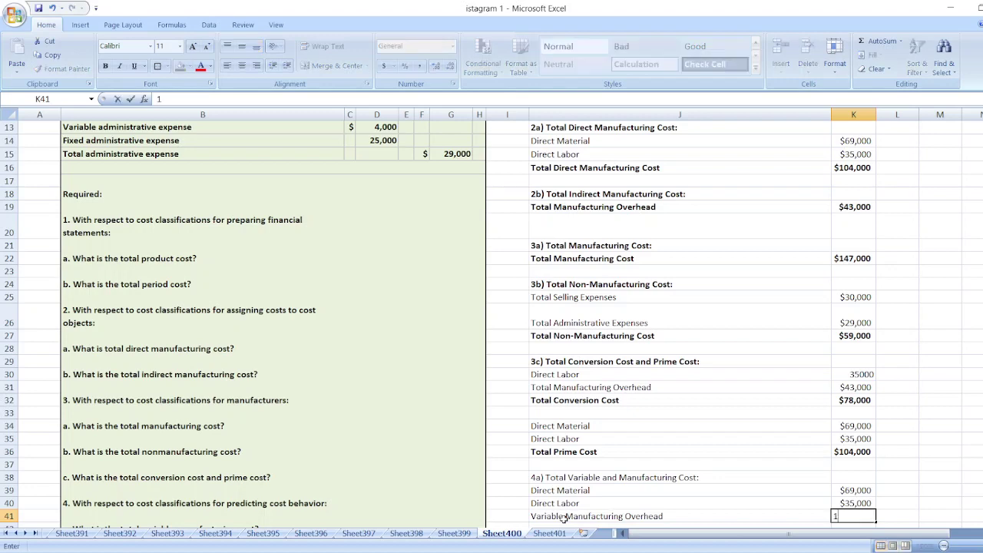
type("5000")
key("Return")
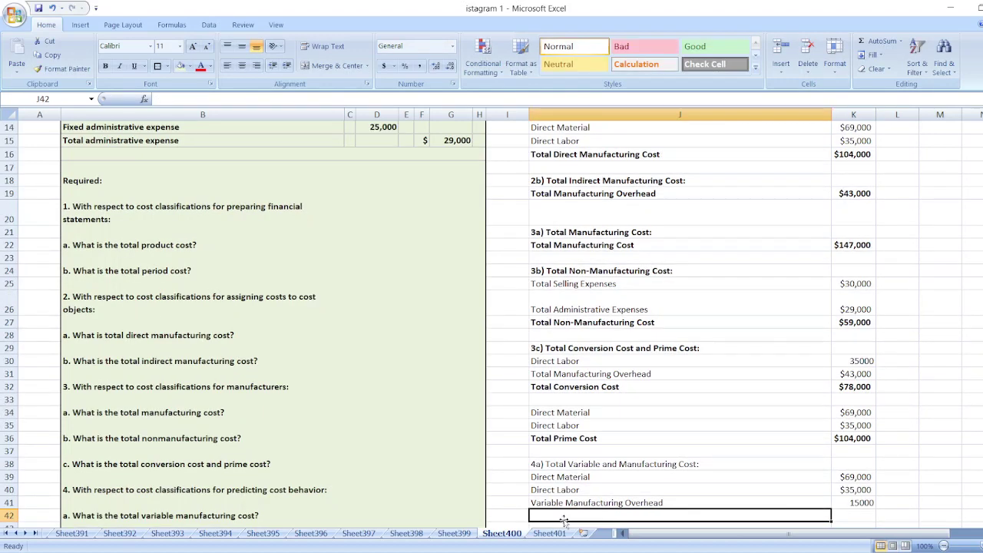
- Add a "Total Variable Cost" row in J42 and calculate its amount in K42 with the formula =K39+K40+K41
type("Total")
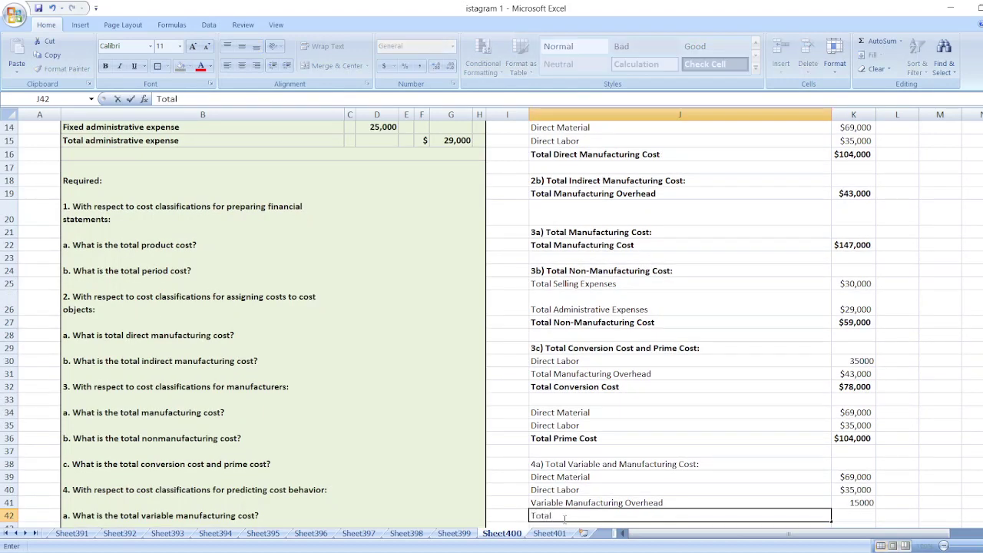
type(" Variable Costy")
key("Tab")
type("=")
key("Up")
key("Up")
key("Up")
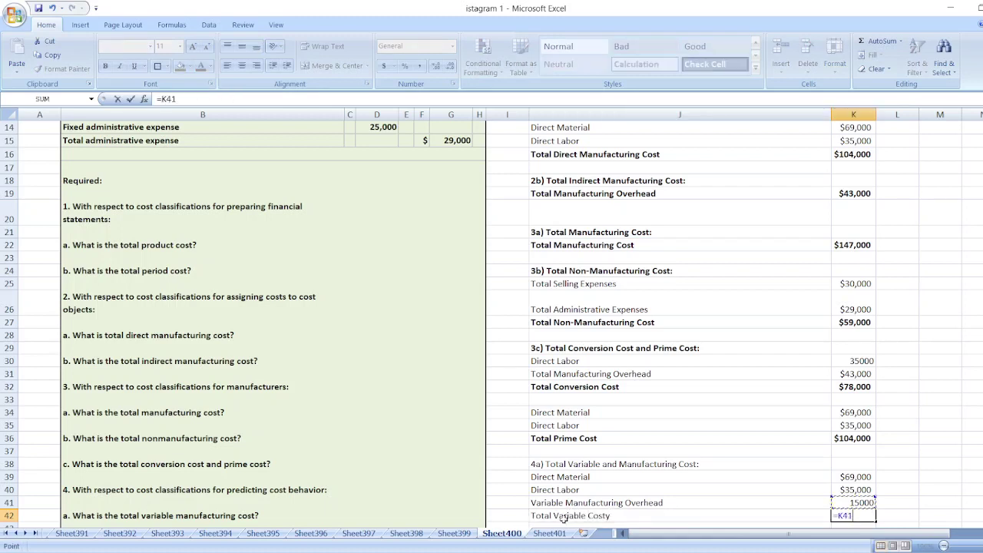
type("+")
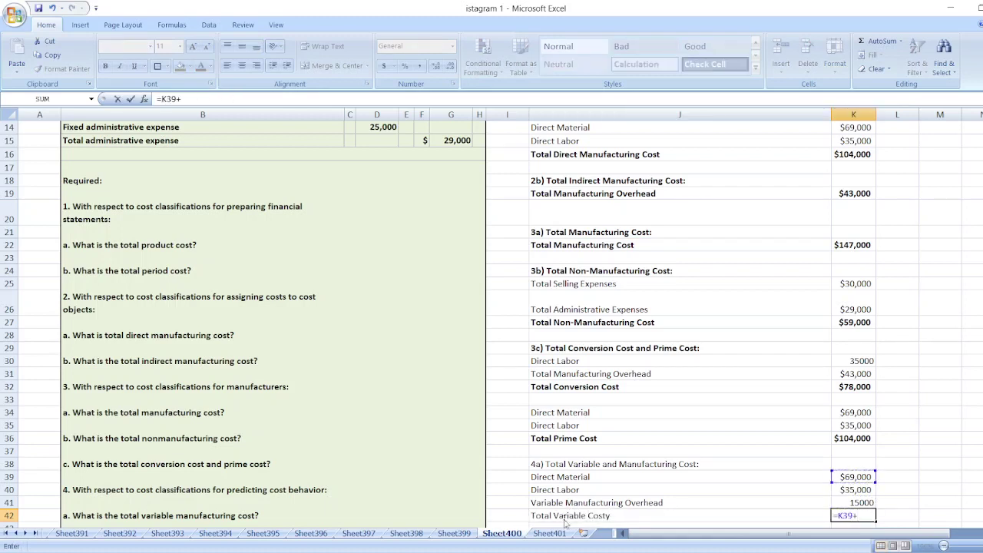
key("Up")
key("Up")
type("+")
key("Up")
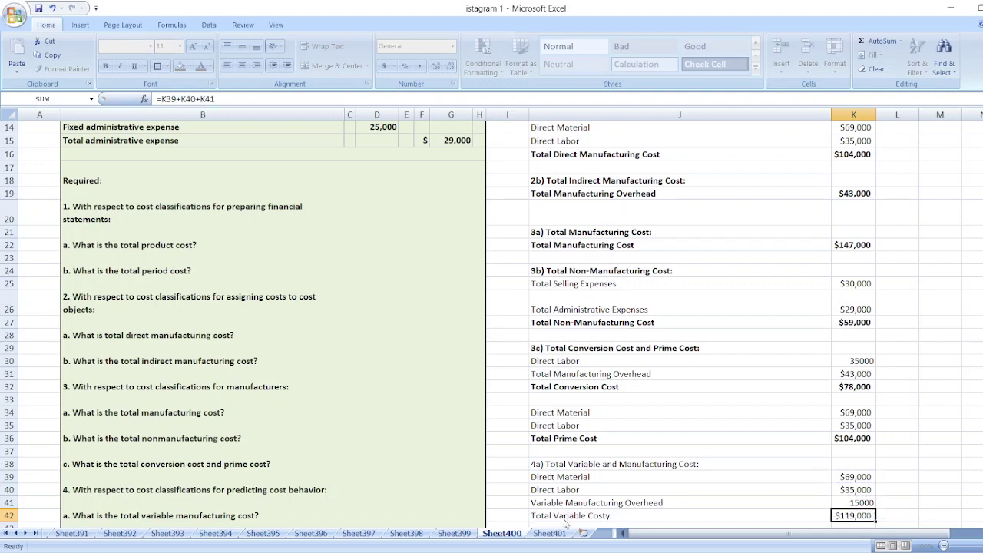
key("Return")
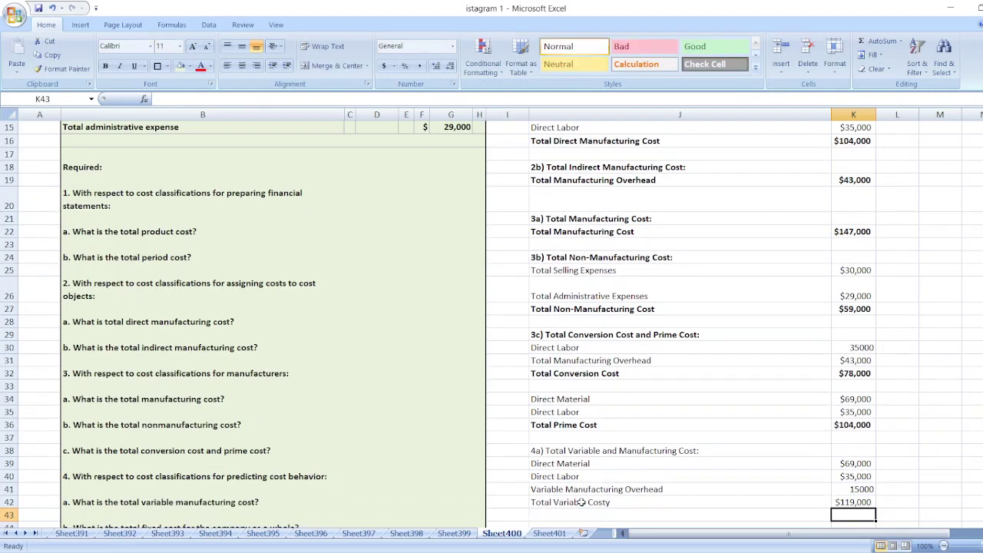
- Correct the label in J42 to read "Total Variable and Manufacturing Cost"
left_click(553, 516)
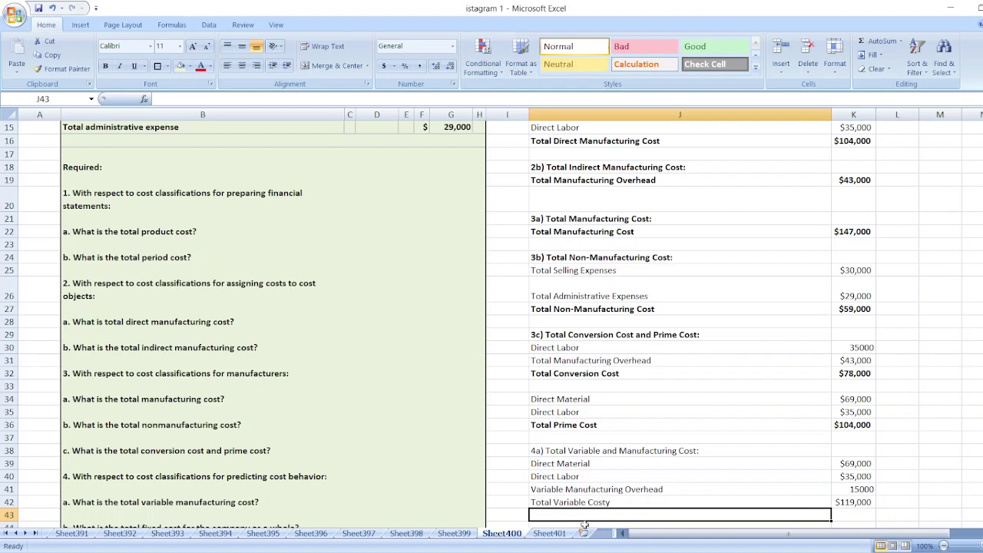
left_click(604, 503)
key("ctrl+Up")
left_click(612, 507)
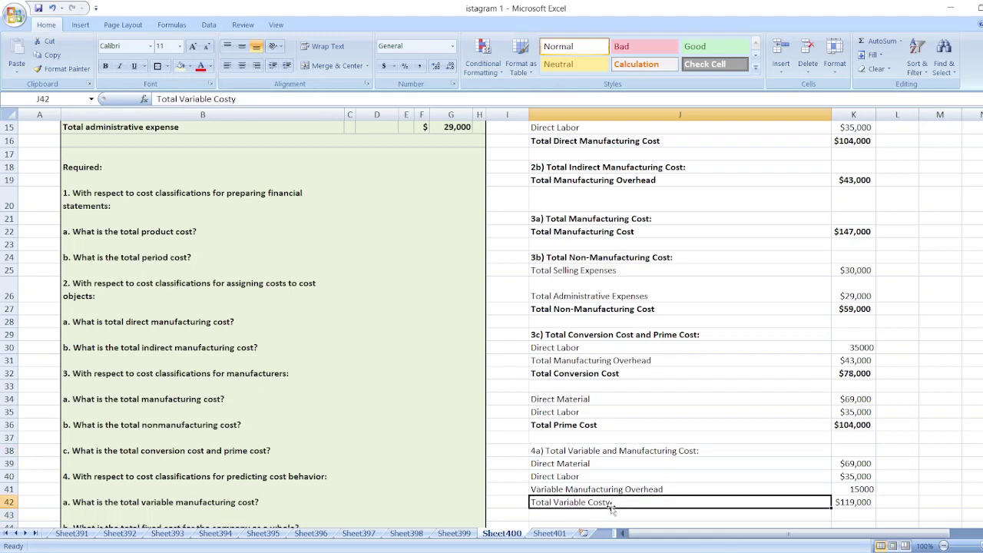
double_click(612, 507)
key("BackSpace")
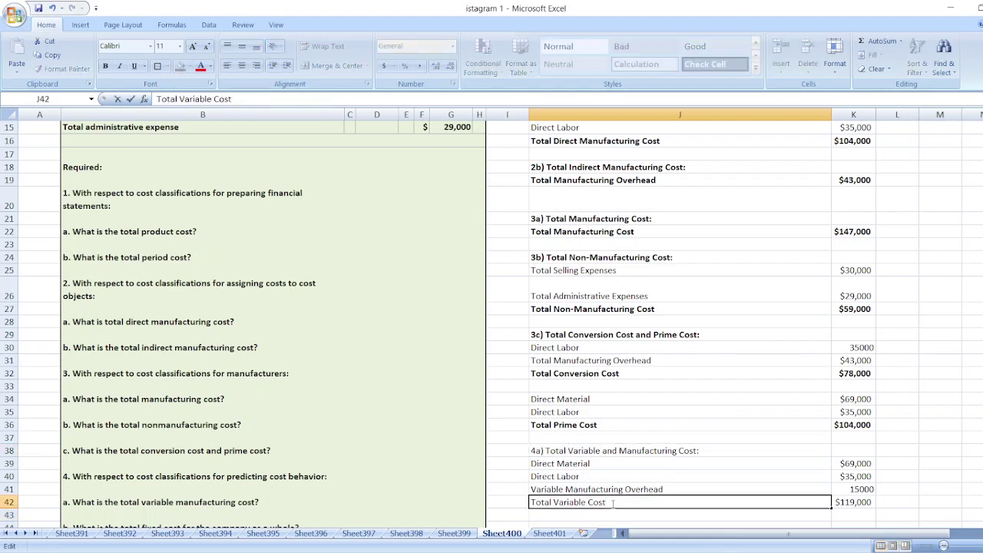
type("and Manu")
type("facturing")
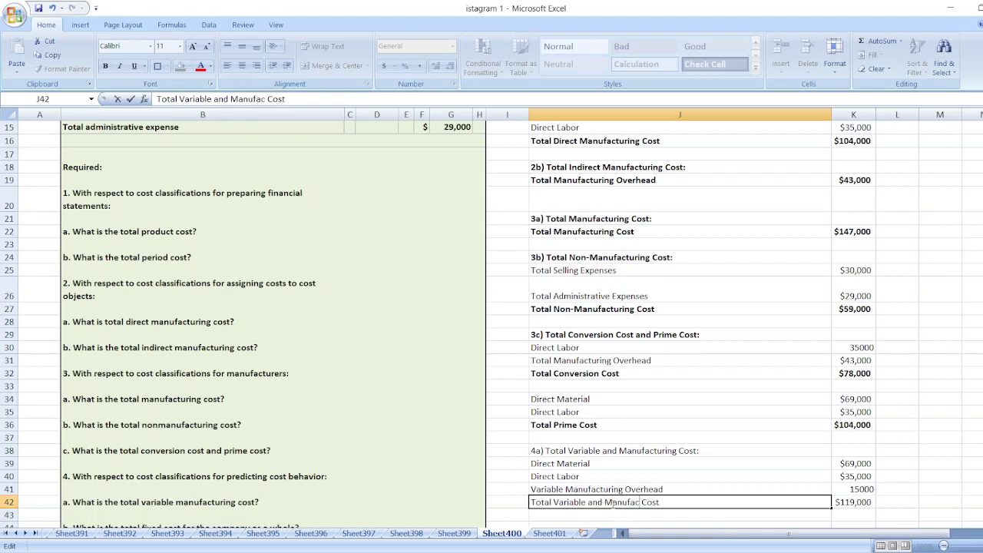
key("Return")
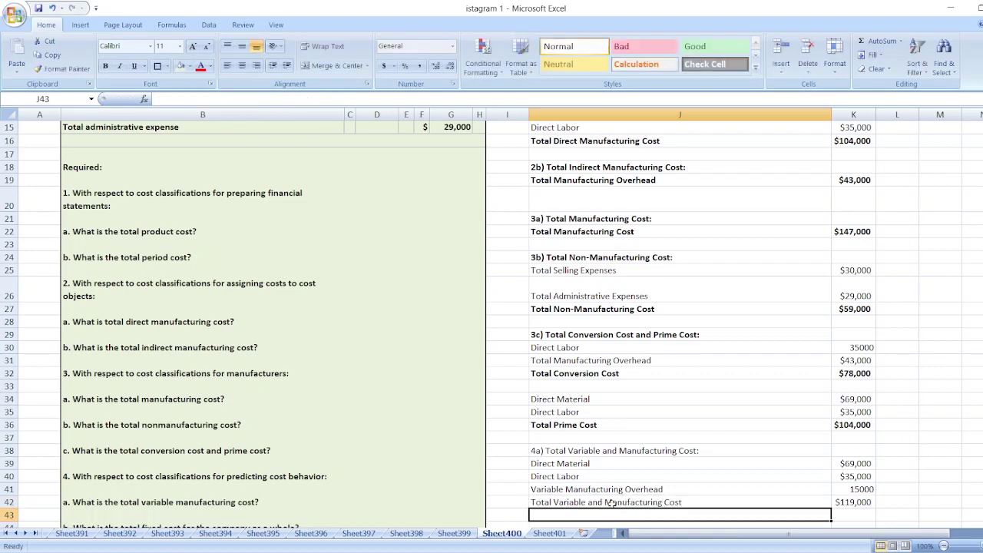
- Bold the Total Variable and Manufacturing Cost row (J42:K42) and the 4a heading in J38
left_click(612, 503)
key("shift+Right")
key("ctrl+b")
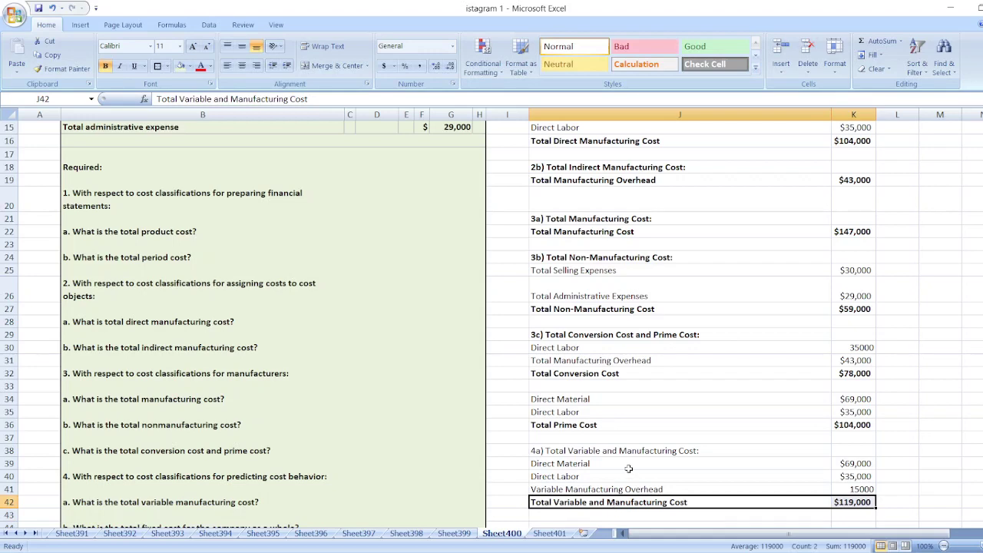
left_click(637, 442)
left_click(640, 449)
key("ctrl+b")
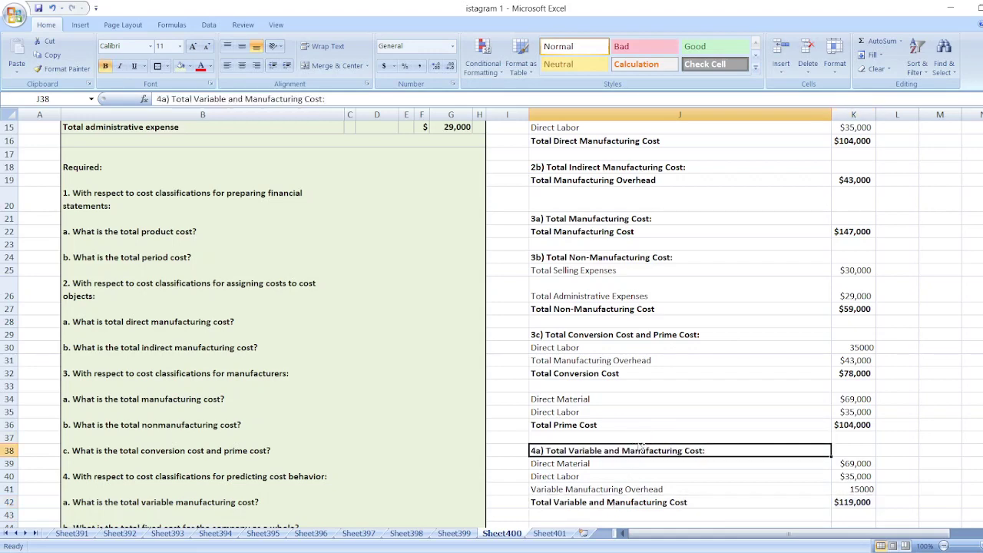
- Enter the heading "4b) Total Fixed Cost:" in J44
key("Down")
key("Down")
key("Down")
key("Down")
key("Down")
key("Down")
type("4")
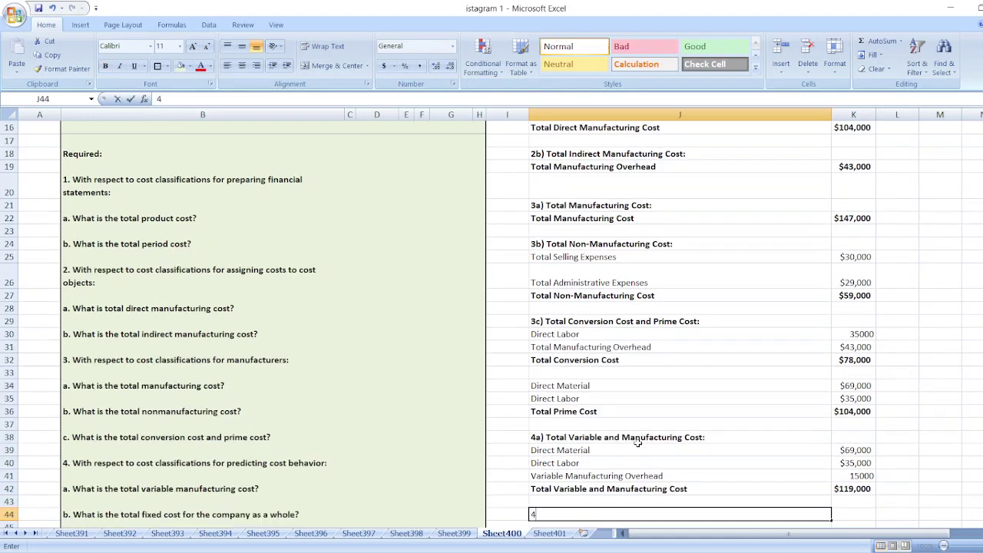
type("b)")
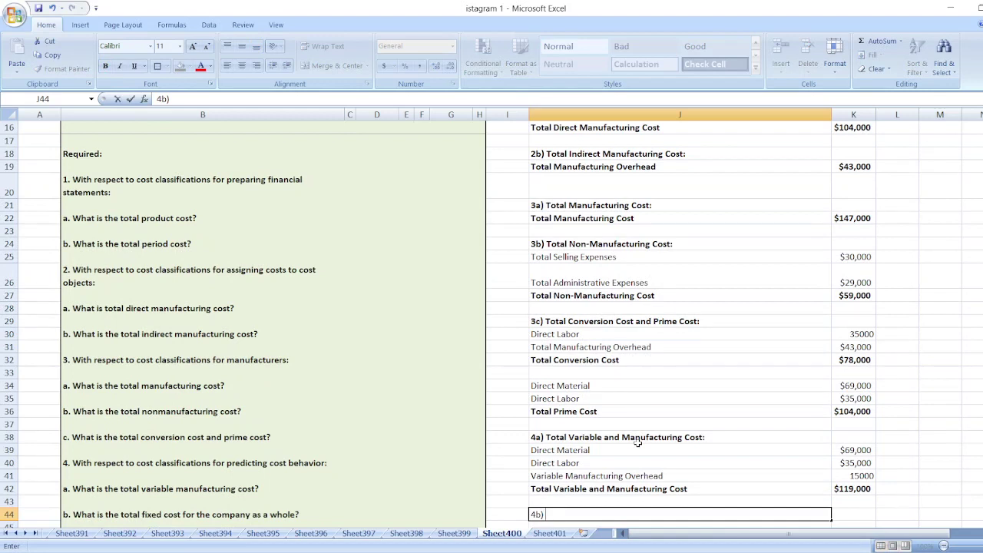
type(" Tota")
type("l Fixed Cosy")
type("t:")
key("Return")
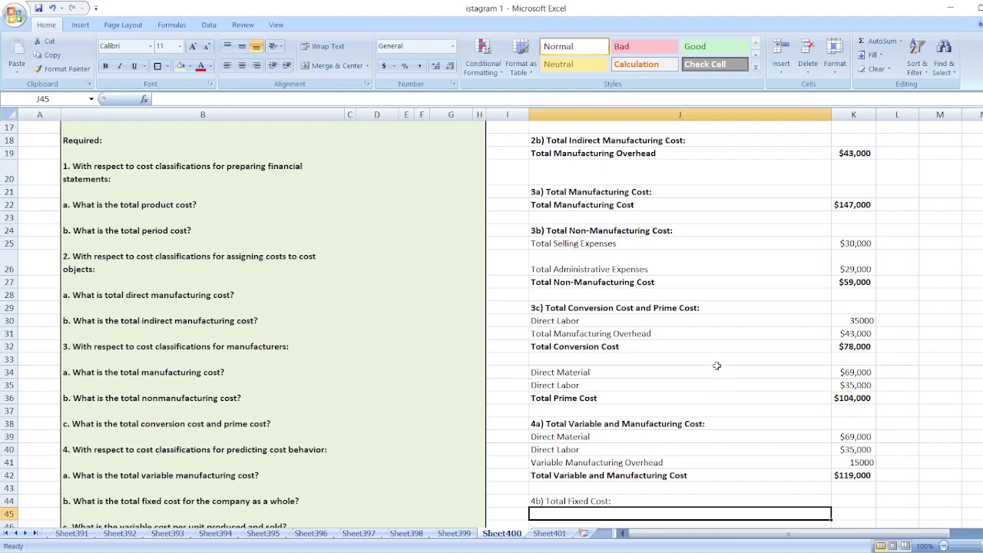
- Enter the labels "Fixed Manufacturing Overhead", "Fixed Selling Expenses", "Fixed Administrative Expenses" and "Total Fixed Cost" in J45:J48
type("Fixed Manu")
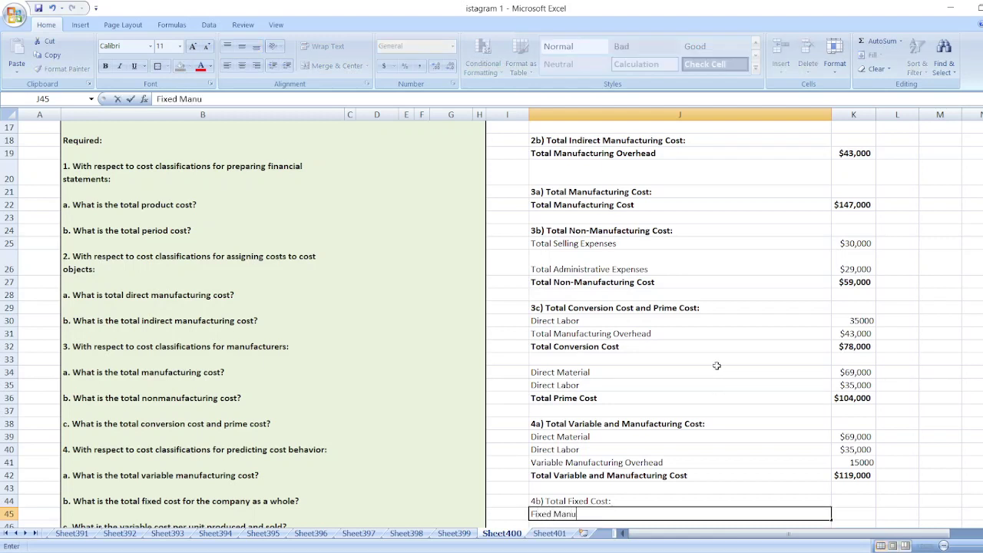
type("facturing O")
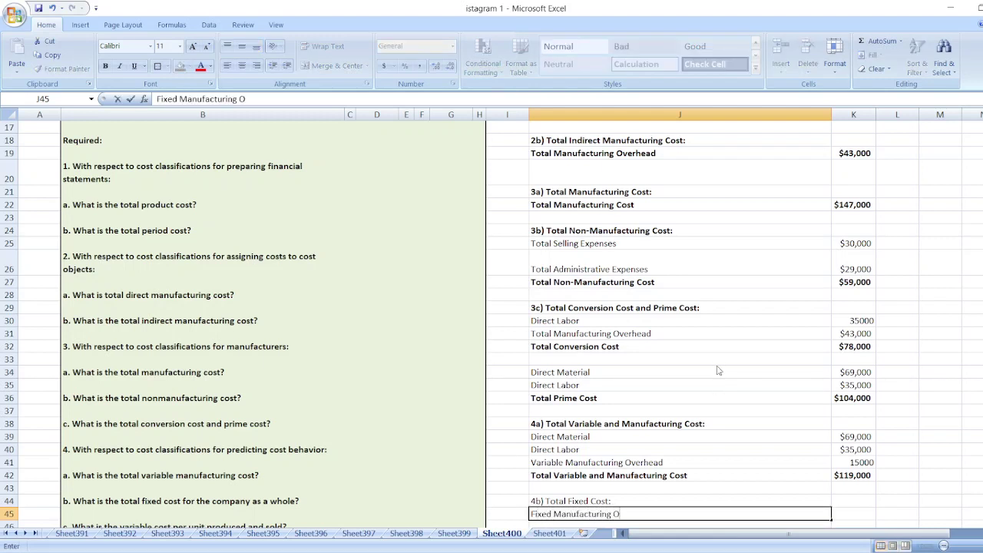
type("verhead")
key("Return")
type("Fixed Se")
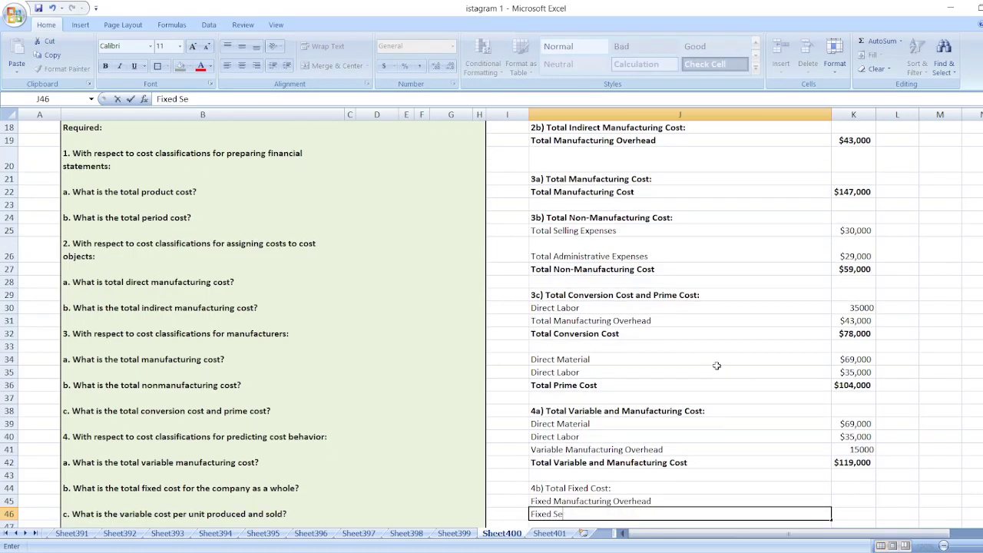
type("lling Expenses")
key("Return")
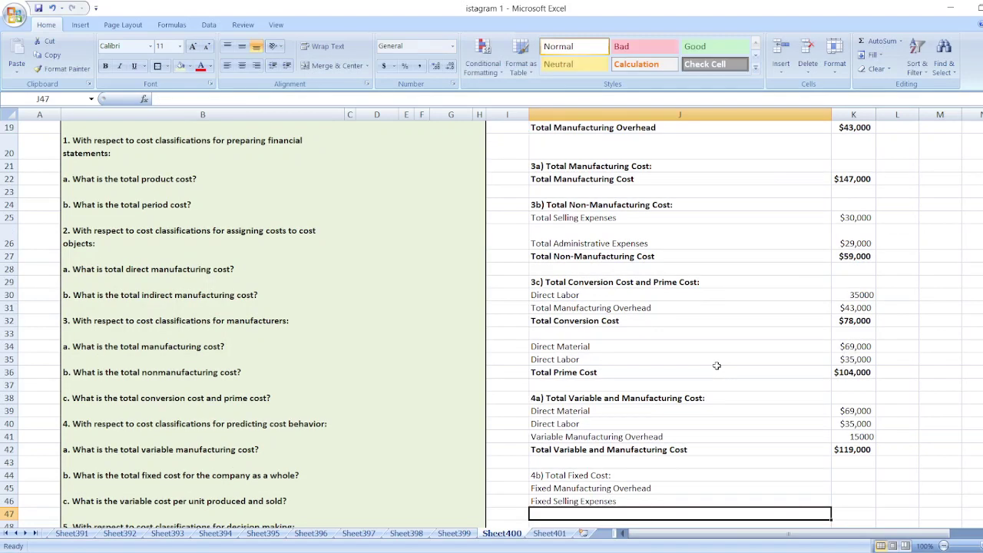
type("Fixed A")
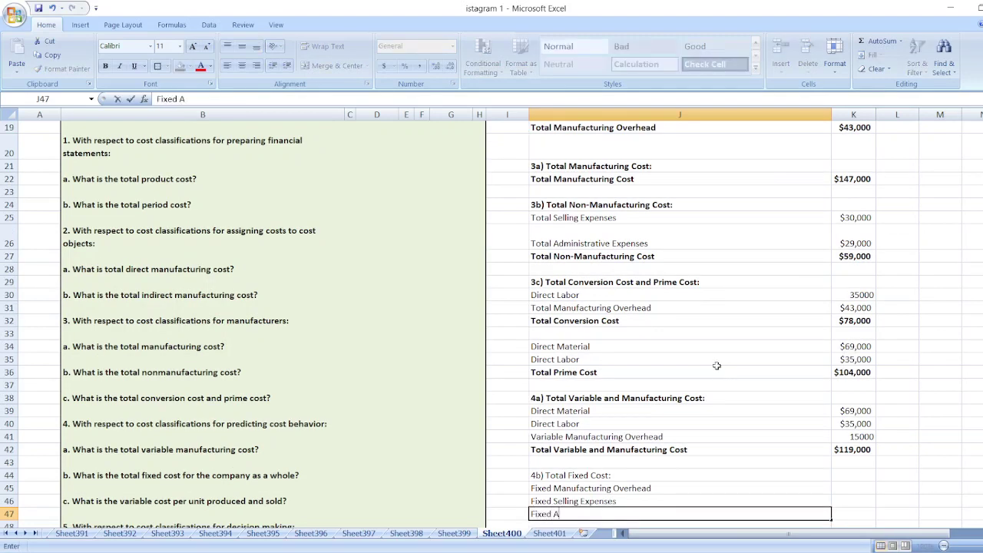
type("dministrative E")
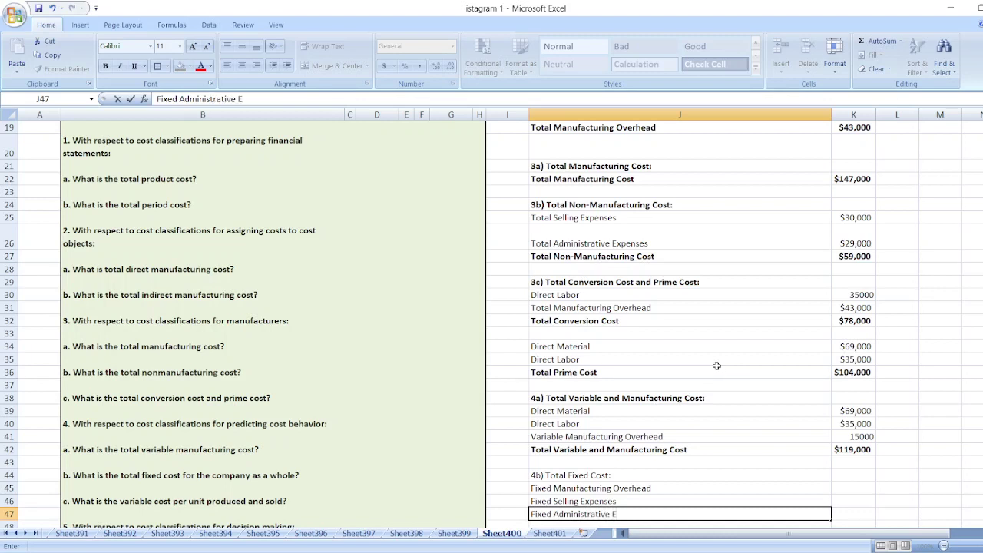
type("xpenses")
key("Return")
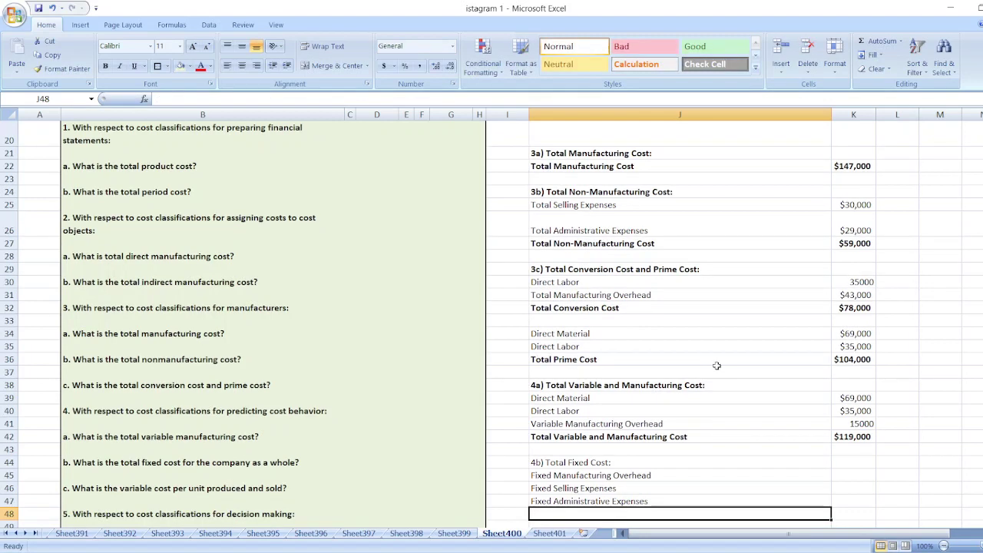
type("Total")
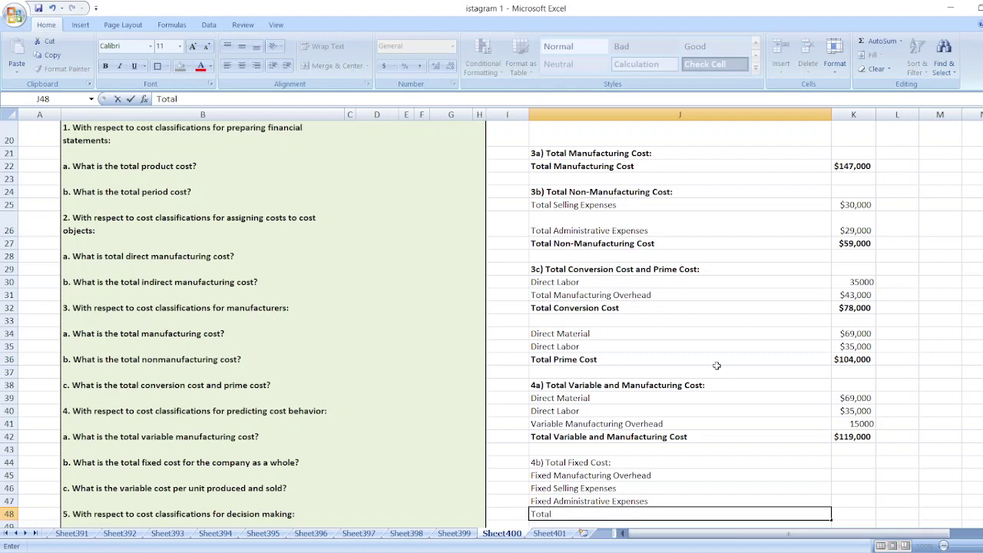
type(" Fixed Cost")
key("Tab")
- Fill in the fixed cost amounts: $28,000 in K45, $18,000 in K46 and $25,000 in K47
key("Up")
key("Up")
key("Up")
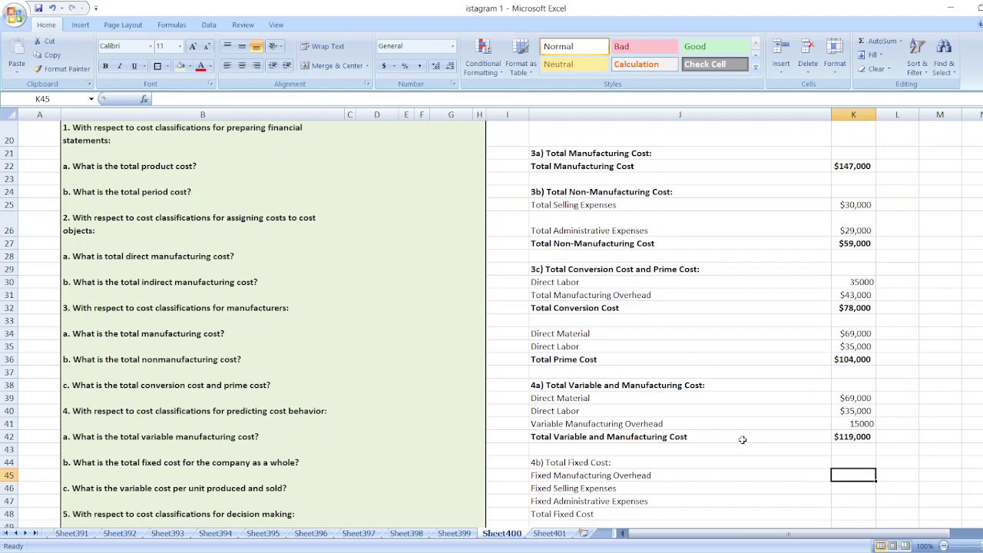
type("28000")
key("Return")
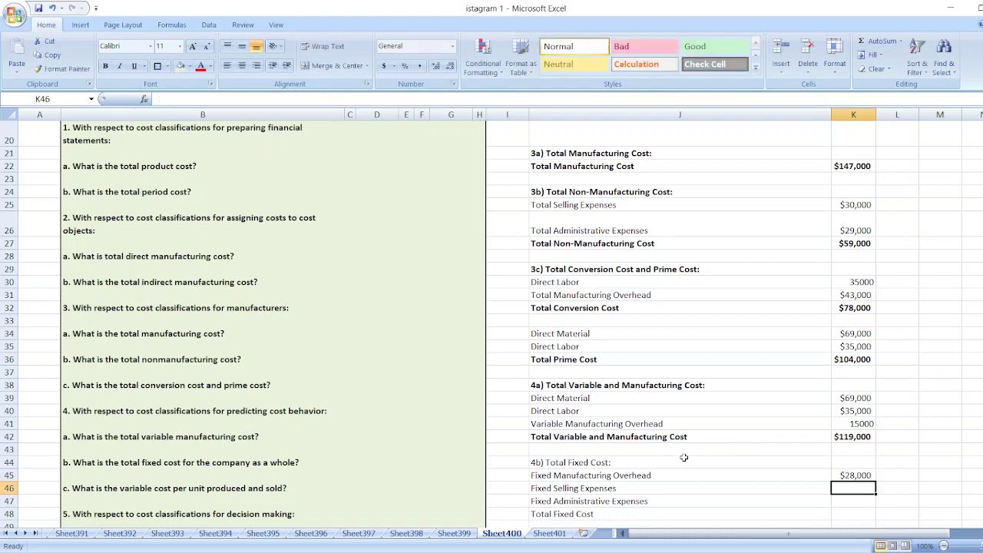
type("$18000")
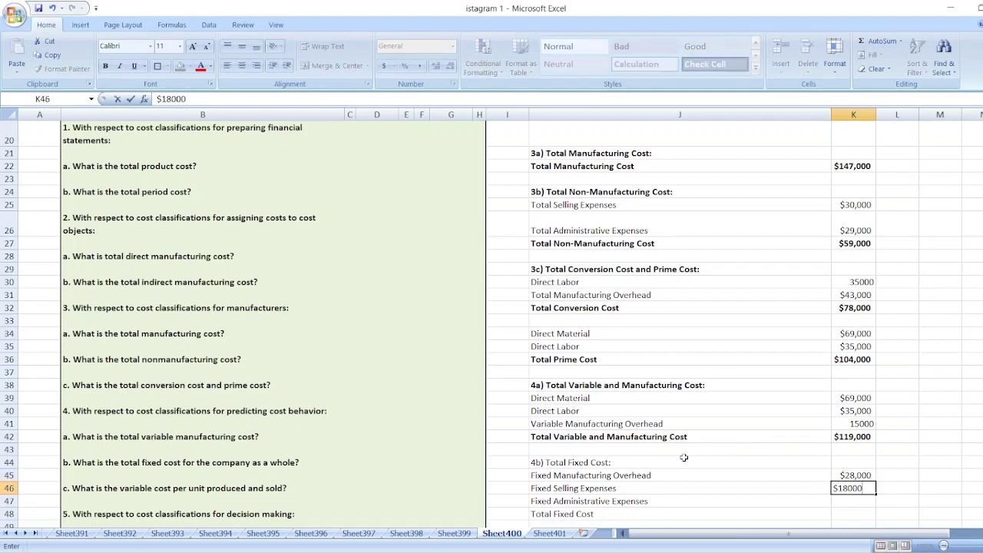
key("Return")
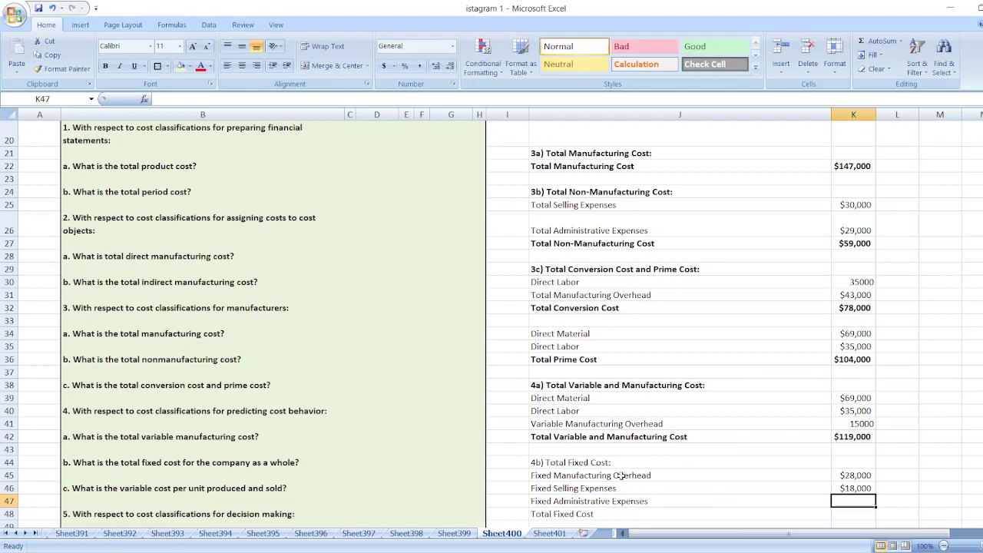
type("$25000")
key("Return")
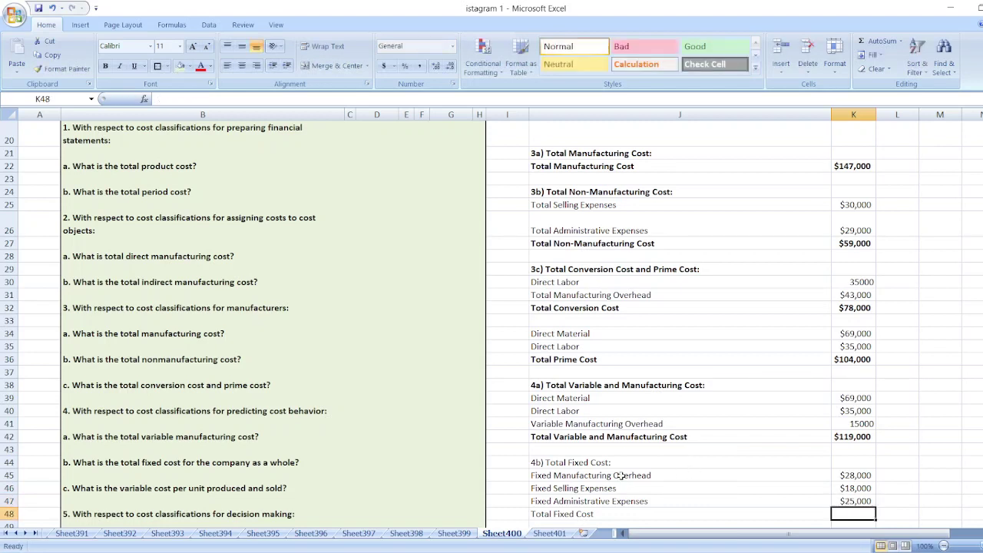
- Calculate the Total Fixed Cost in K48 with the formula =K45+K46+K47
type("=")
key("Up")
key("Up")
key("Up")
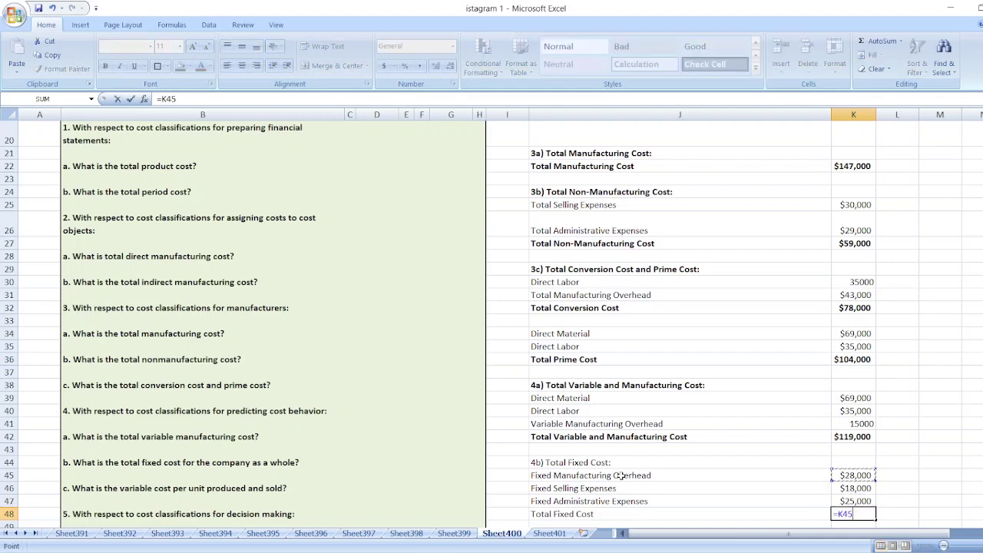
type("+")
key("Up")
key("Up")
type("+")
key("Up")
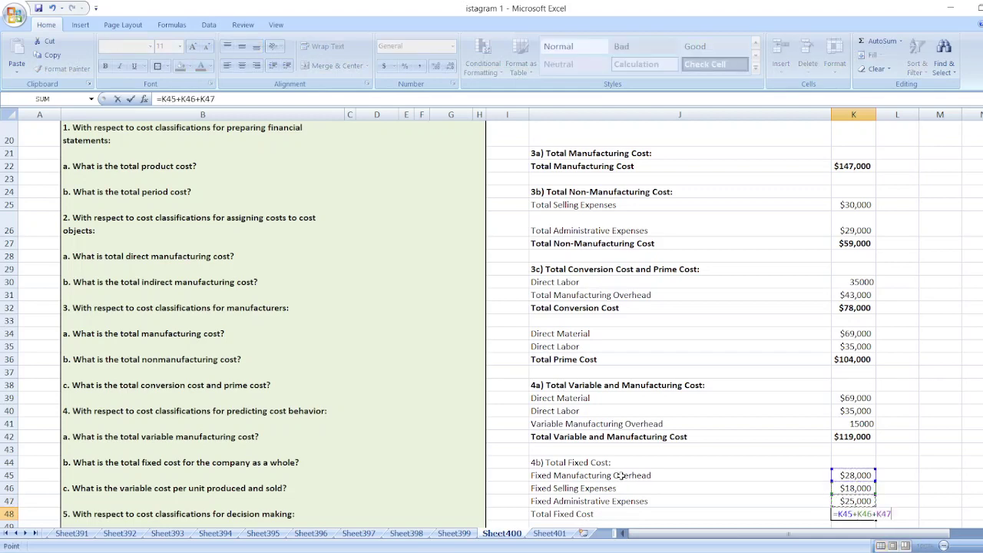
key("Return")
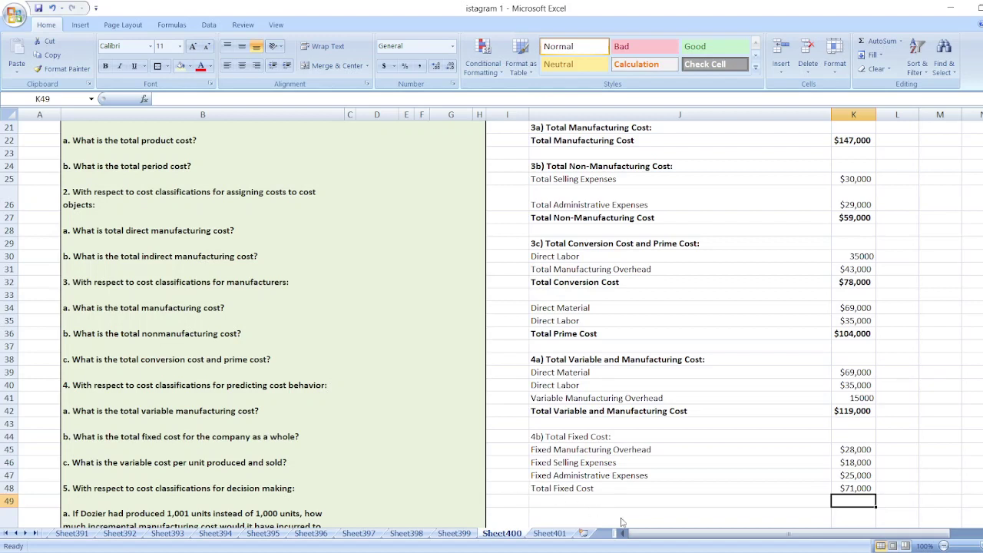
- Bold the 4b heading in J44 and the Total Fixed Cost row (J48:K48)
left_click(580, 436)
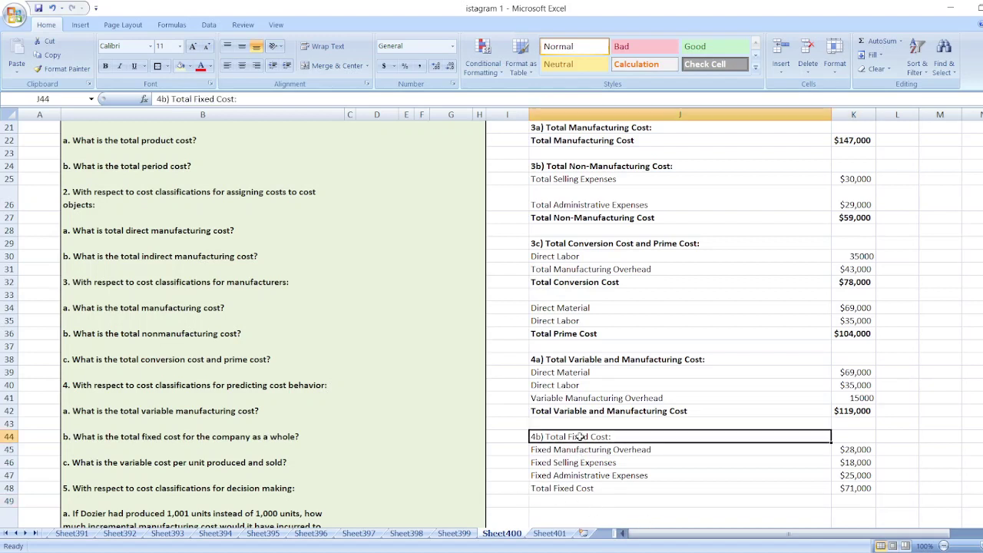
key("ctrl+b")
left_click(568, 489)
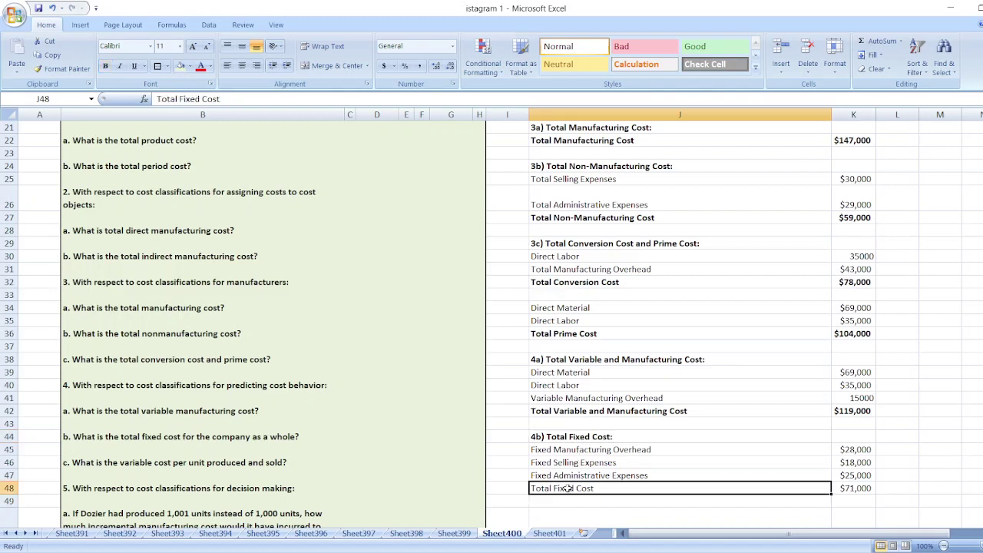
key("shift+Right")
key("ctrl+b")
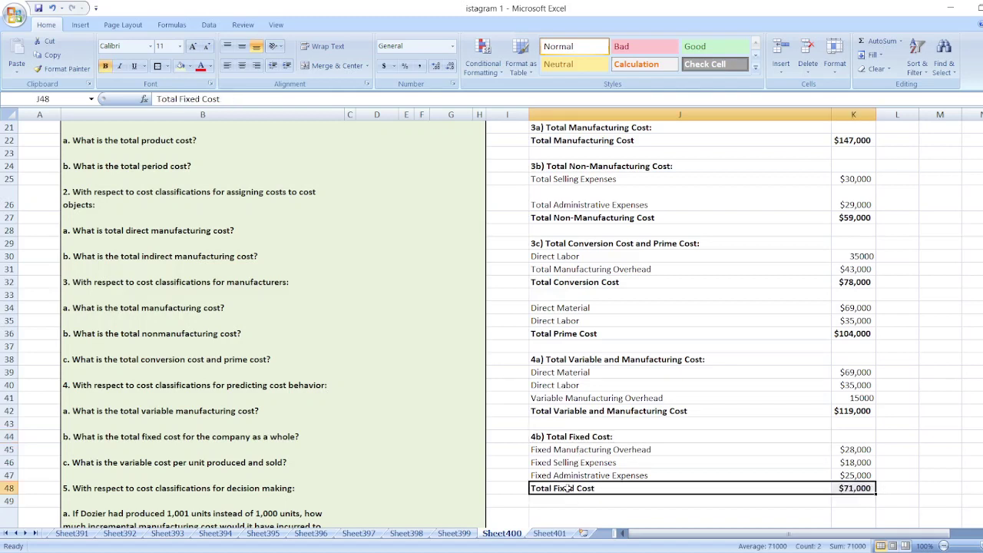
left_click(572, 510)
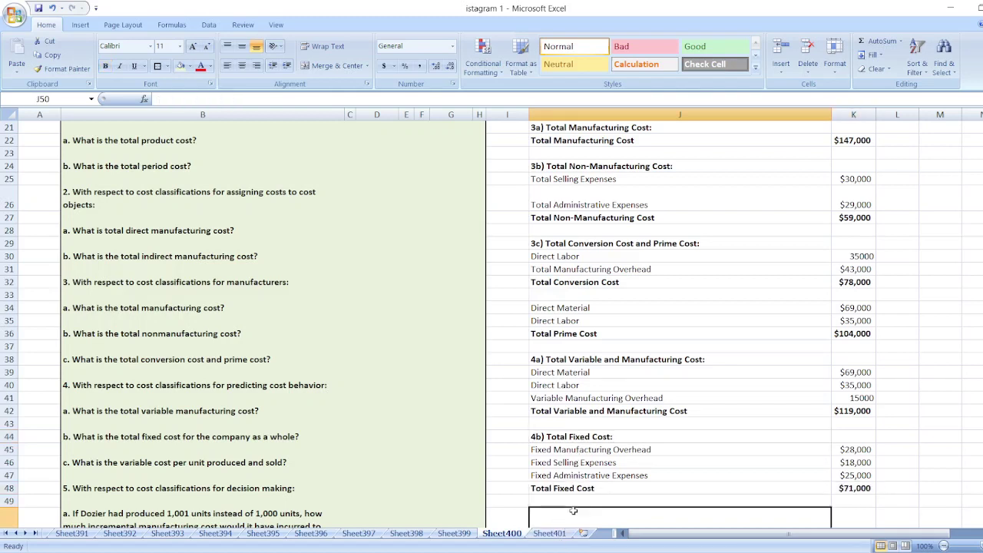
- Enter the heading "4c) Variable Cost per Unit Produced and Sold:" in J50
type("4")
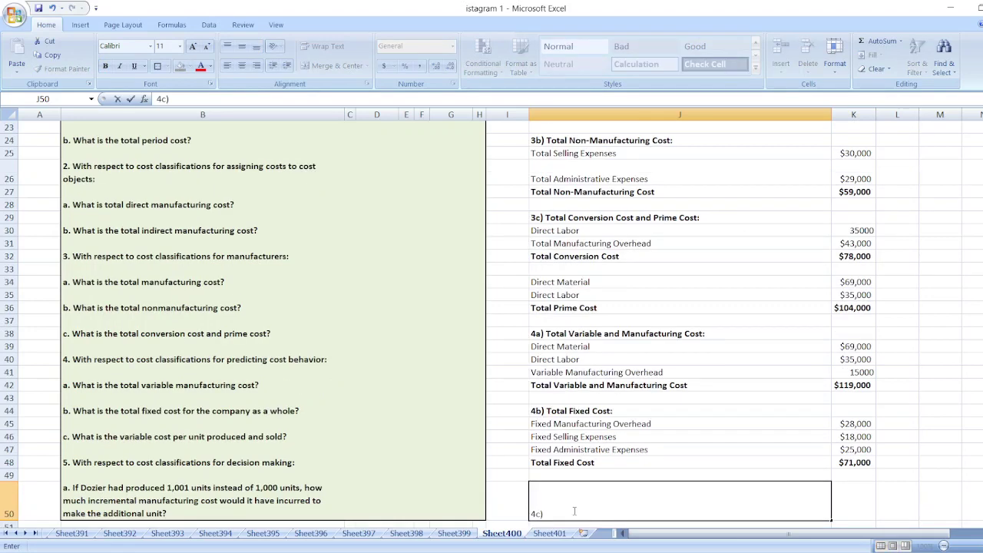
type("c) Variable Cos")
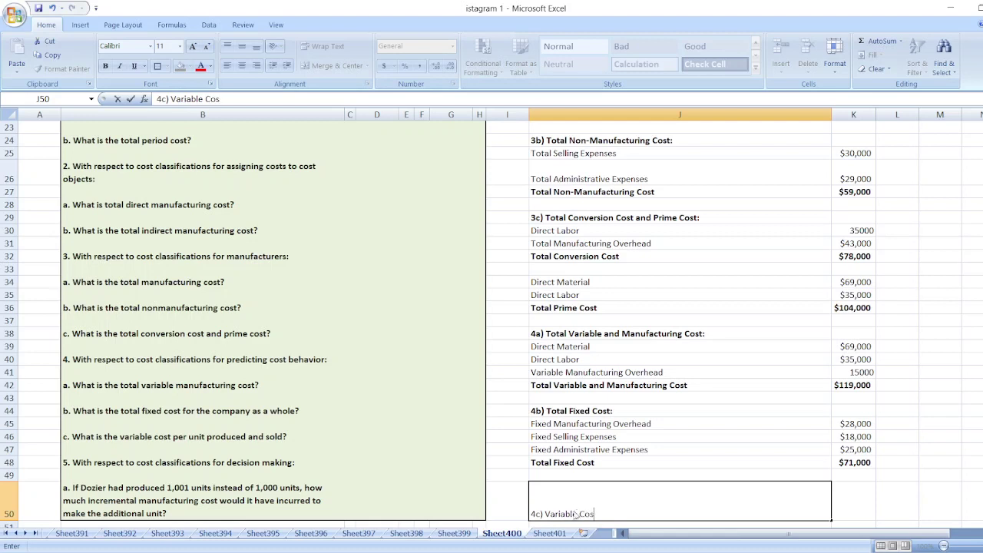
type("t pertUnit Prod")
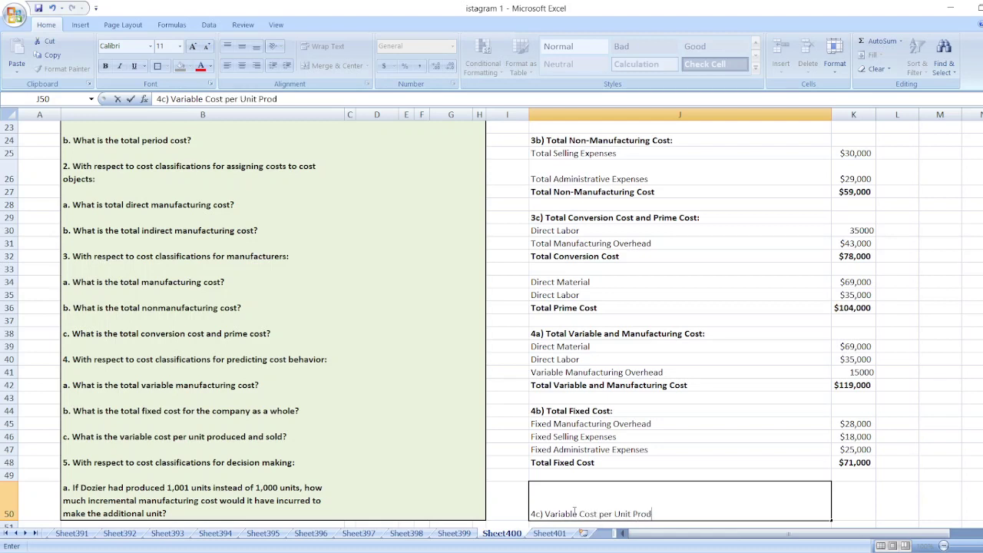
type("uced and Sol")
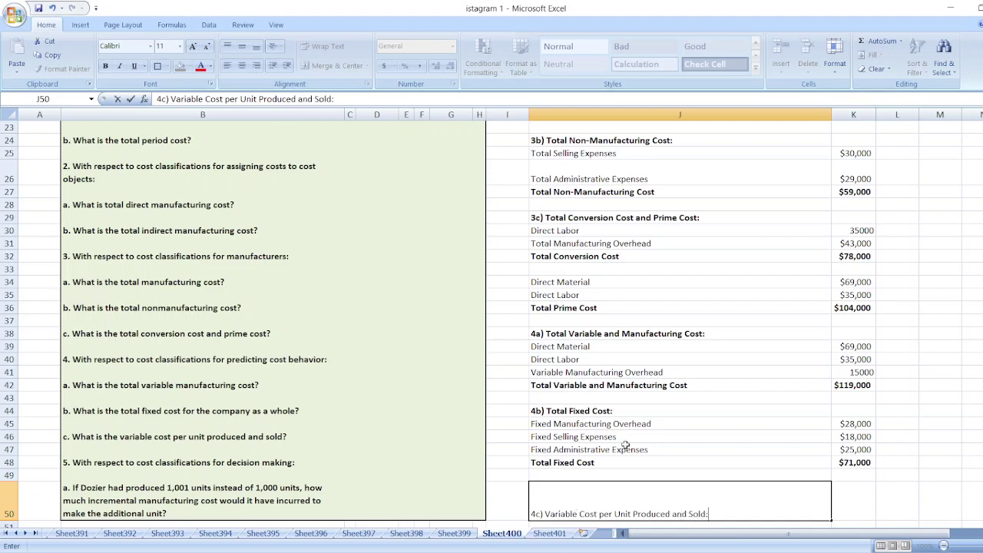
type("d:")
key("Return")
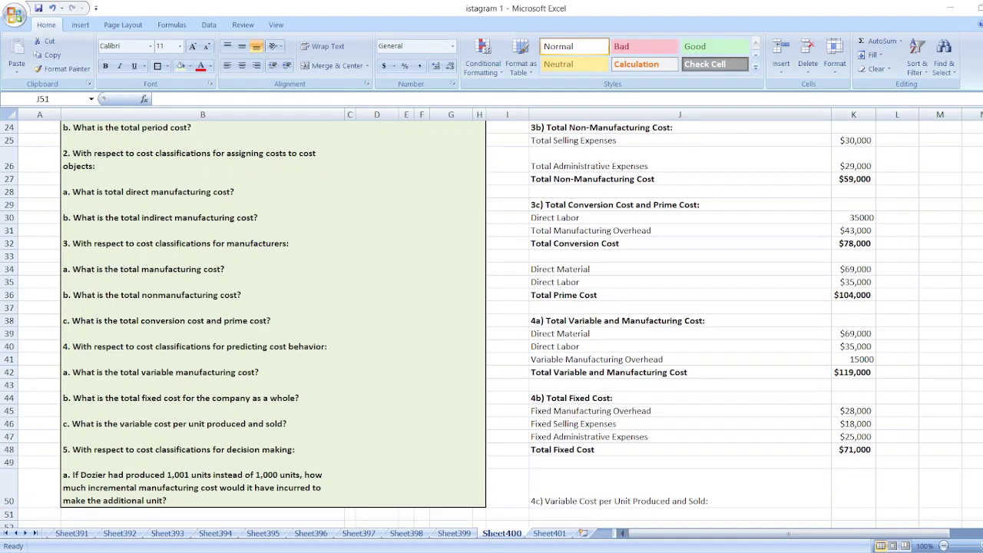
- Copy the direct material, direct labor and variable manufacturing overhead rows (J39:K41) to J51 under the 4c heading
left_click(674, 373)
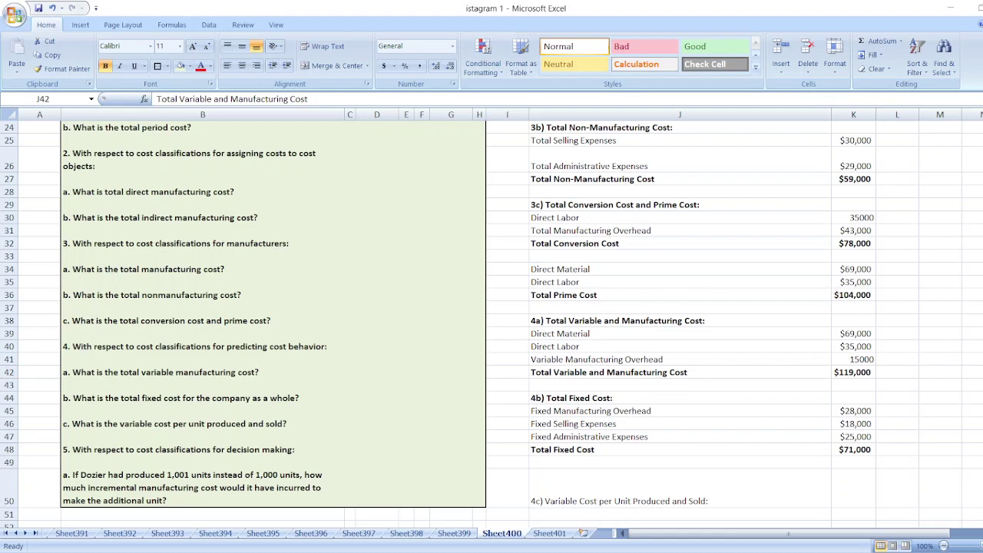
left_click(590, 512)
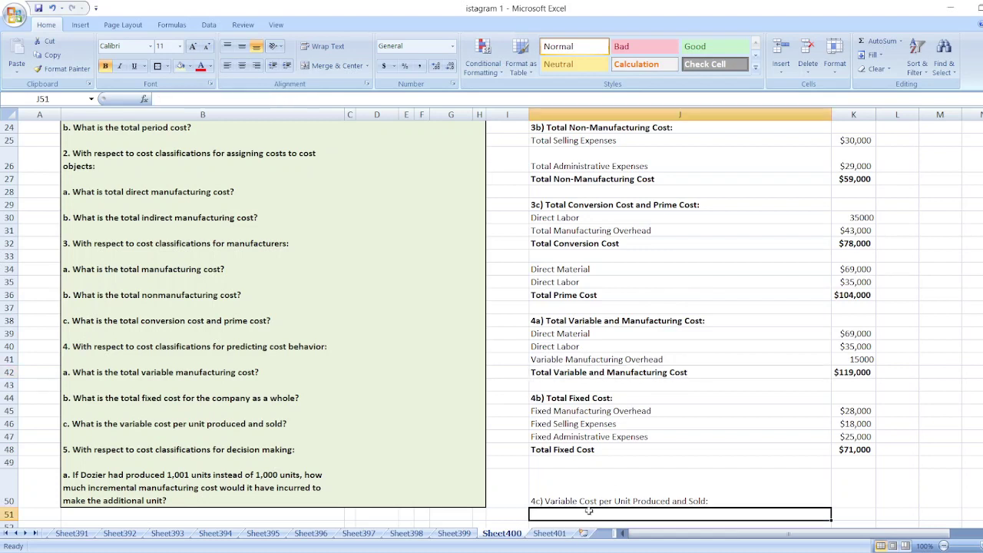
left_click(572, 331)
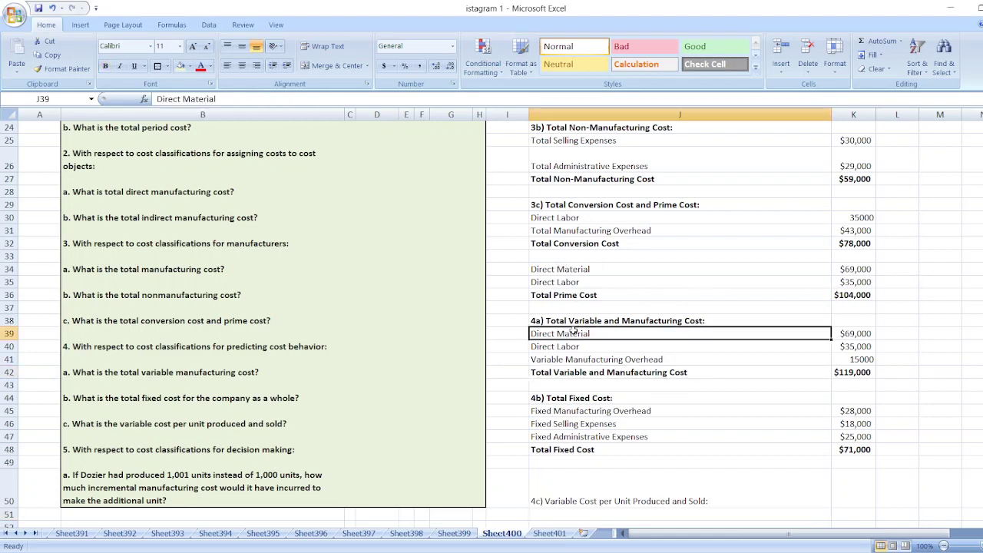
key("shift+Right")
key("shift+Down")
key("shift+Down")
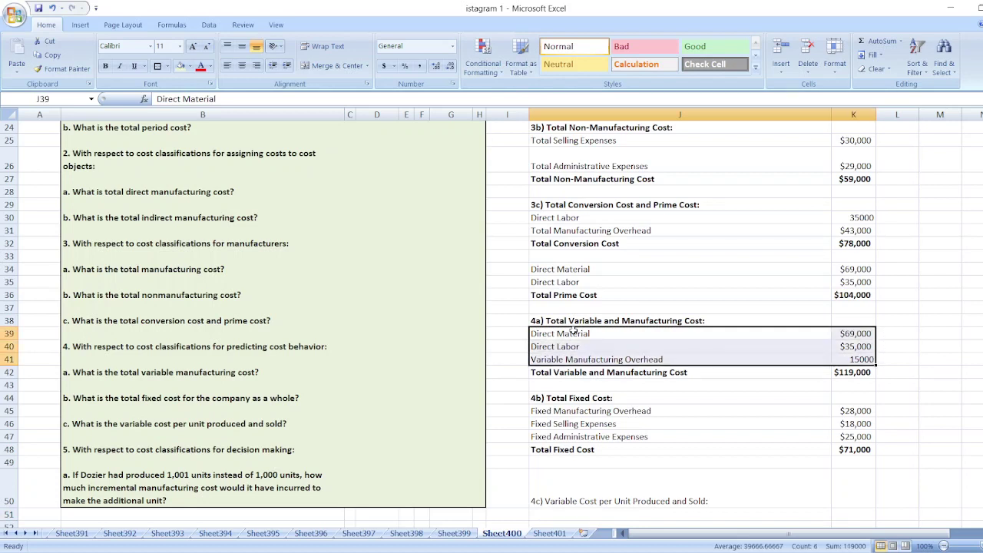
key("ctrl+c")
left_click(554, 512)
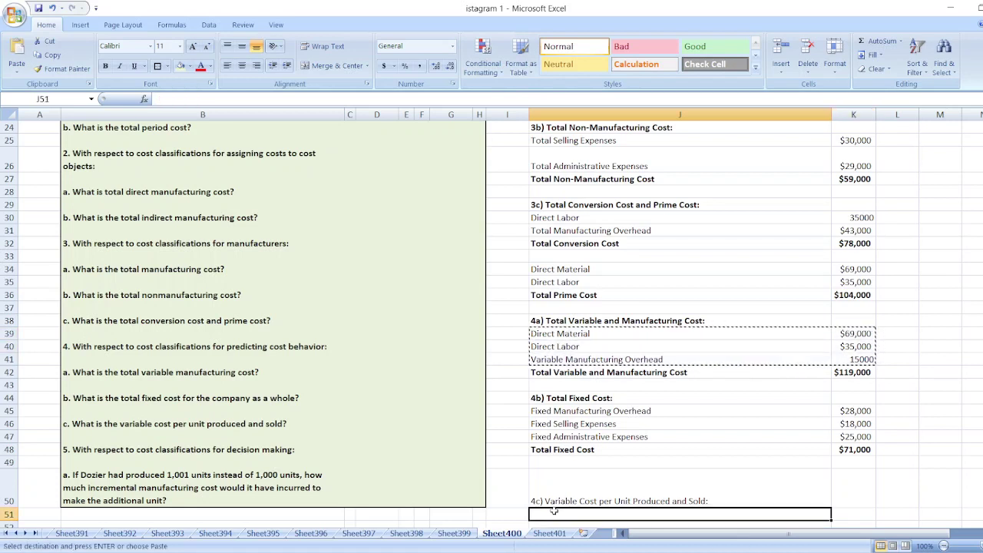
key("ctrl+v")
- Add a "Variable Selling Expenses" row in J54 with $12,000 in K54
key("Down")
key("Down")
key("Down")
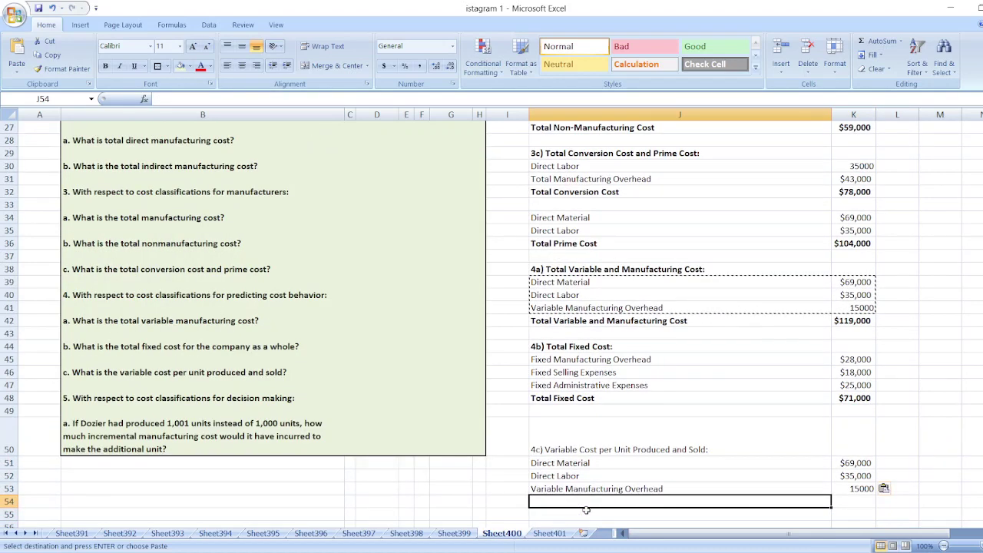
type("Variable")
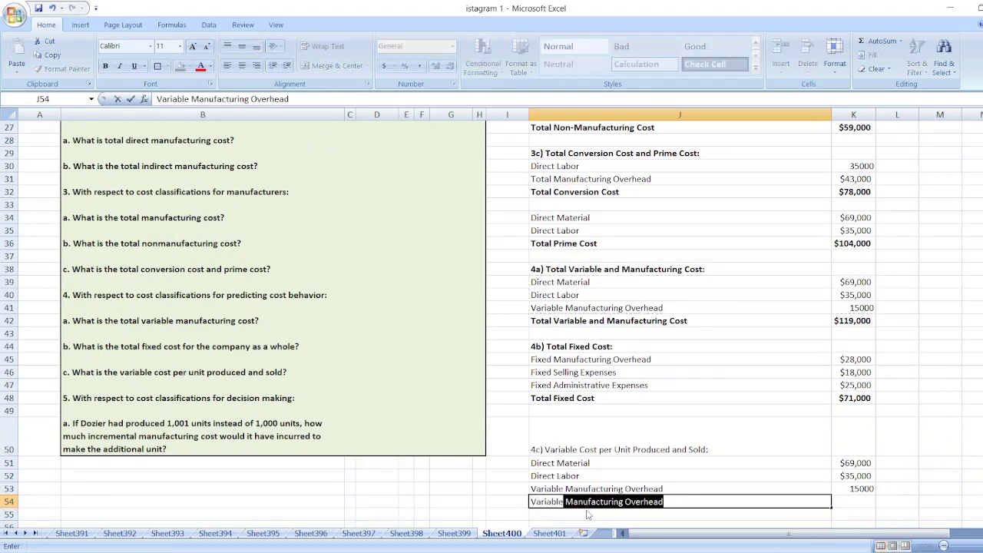
type(" Selling E")
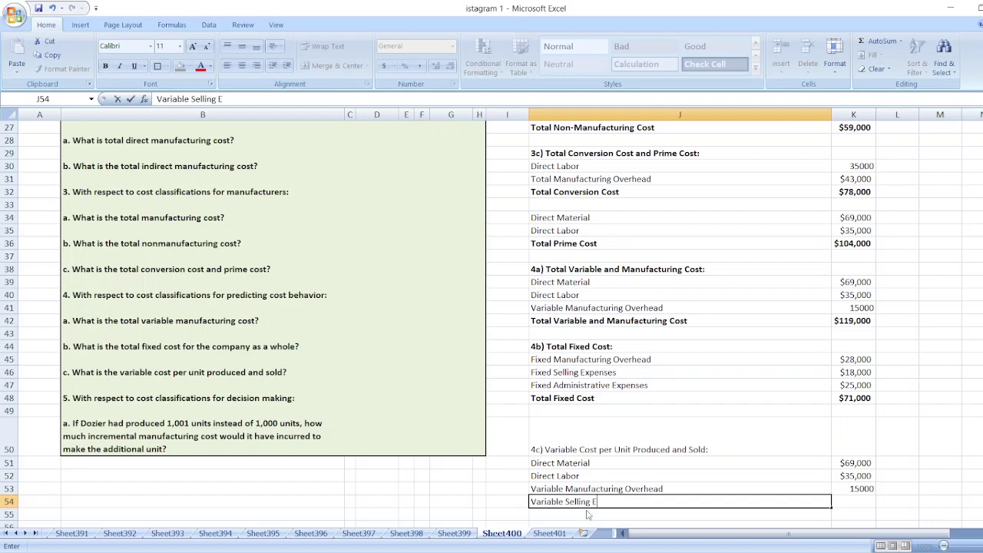
type("xpensr")
type("es")
key("Tab")
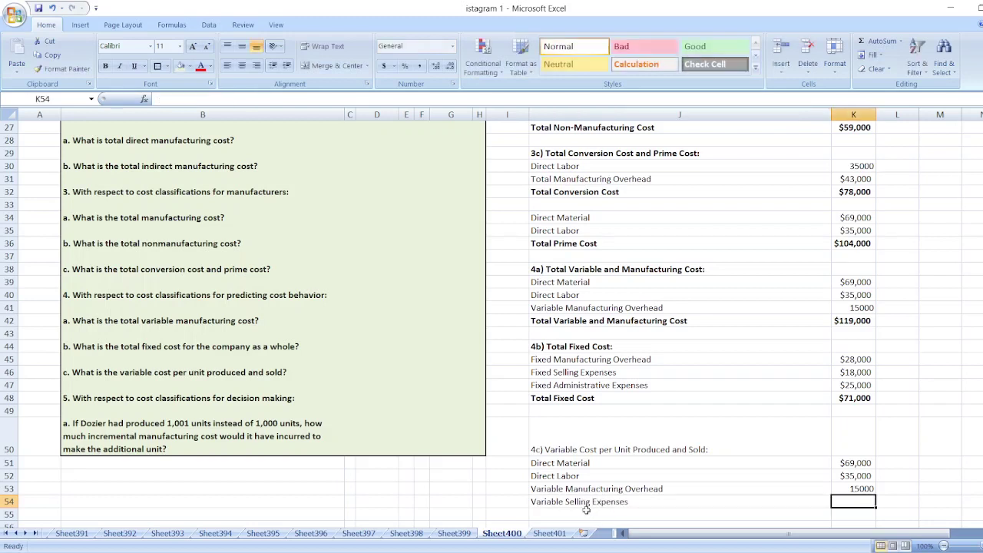
type("$12,000")
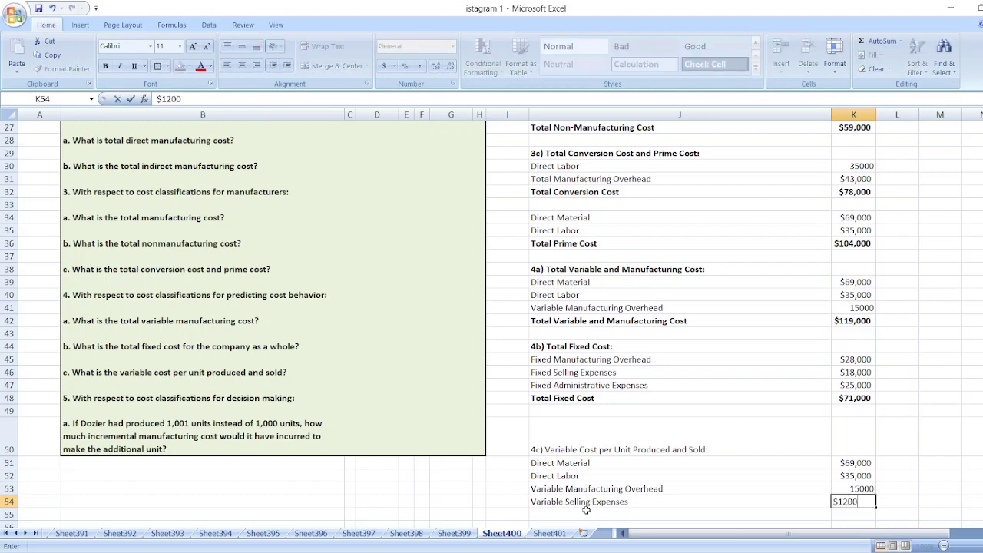
key("Return")
- Add a "Variable Administrative Expenses" row in J55 with $4,000 in K55
left_click(587, 512)
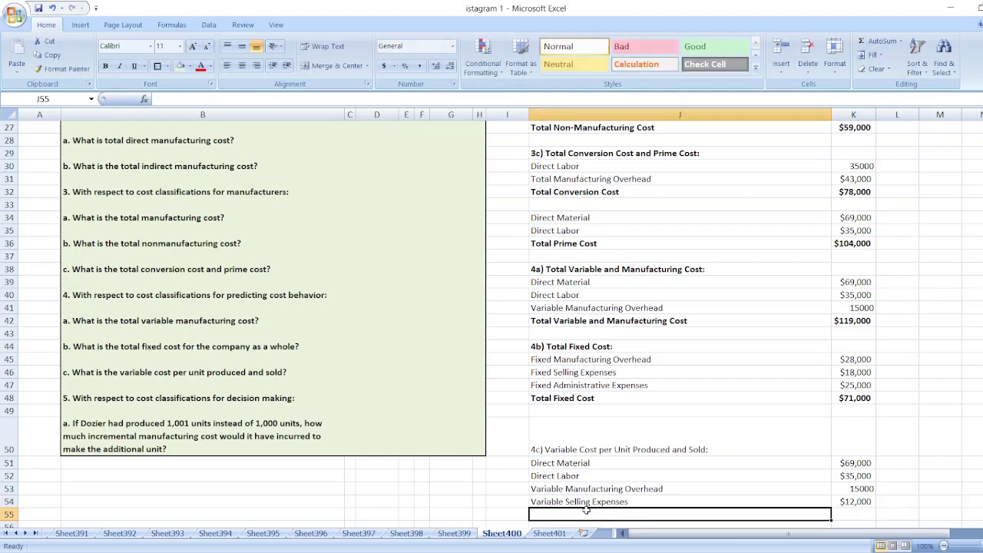
type("Var")
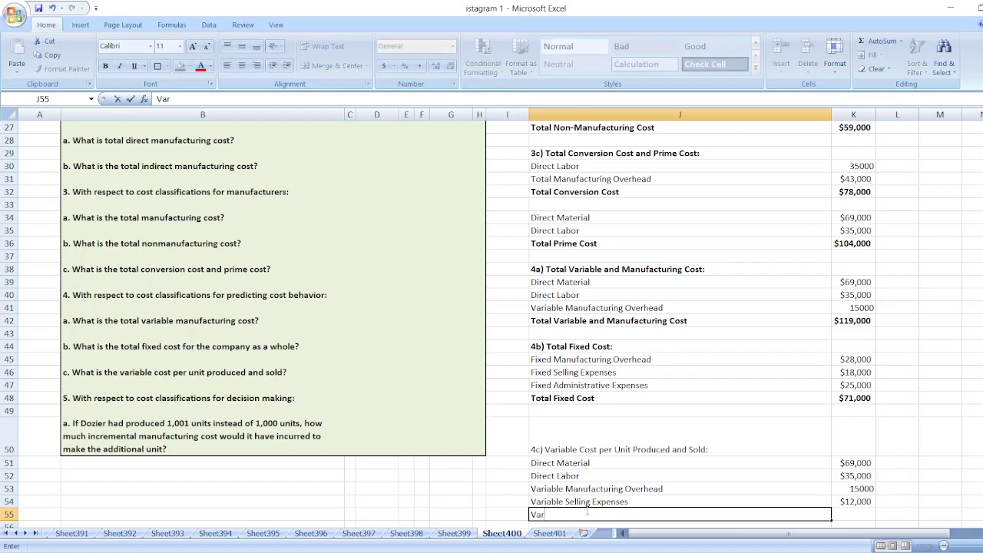
type("iable Admin")
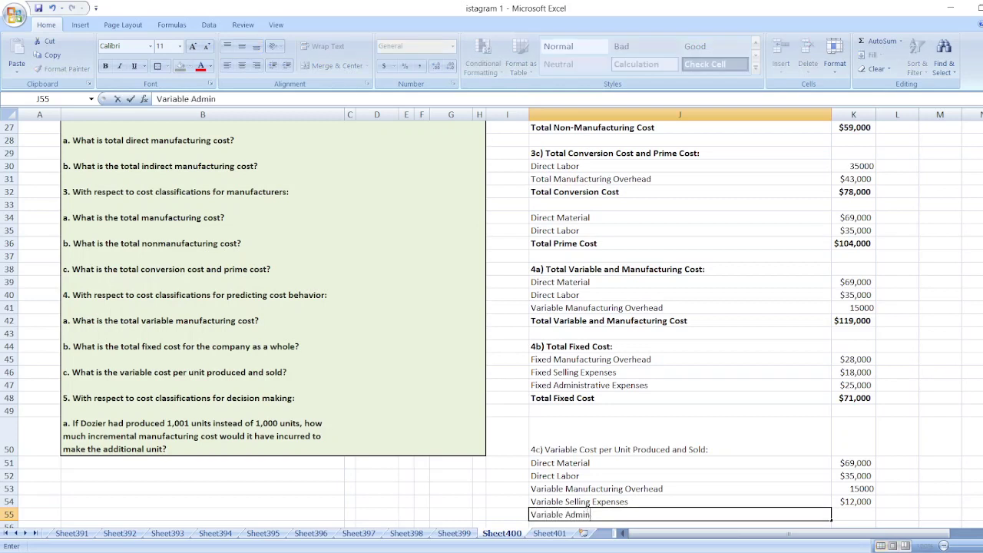
type("istrative Expenses")
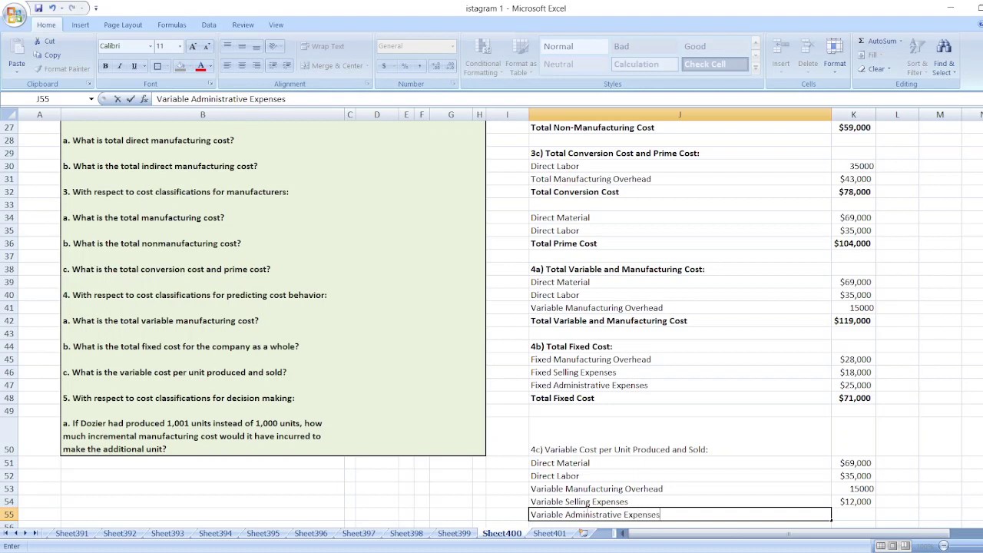
key("Tab")
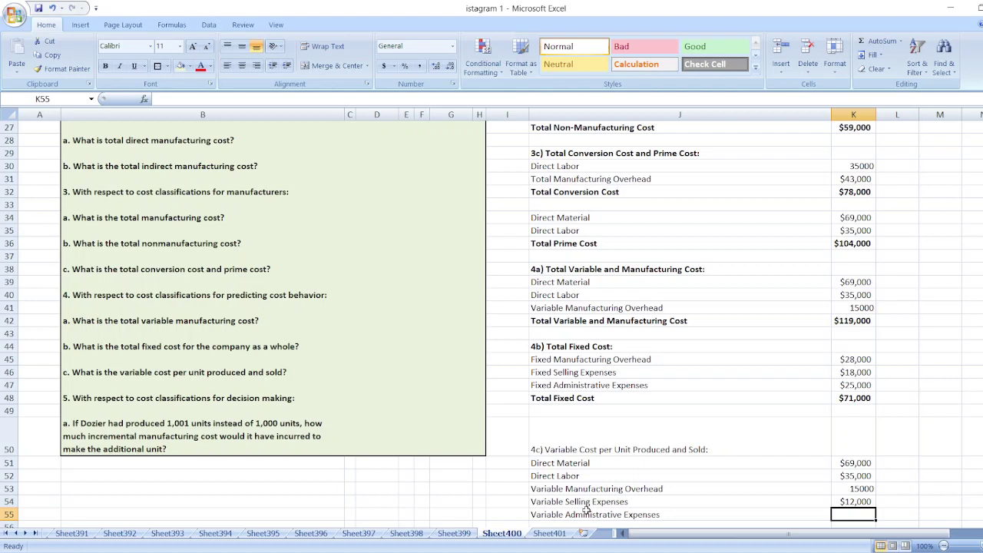
type("$4000")
key("Return")
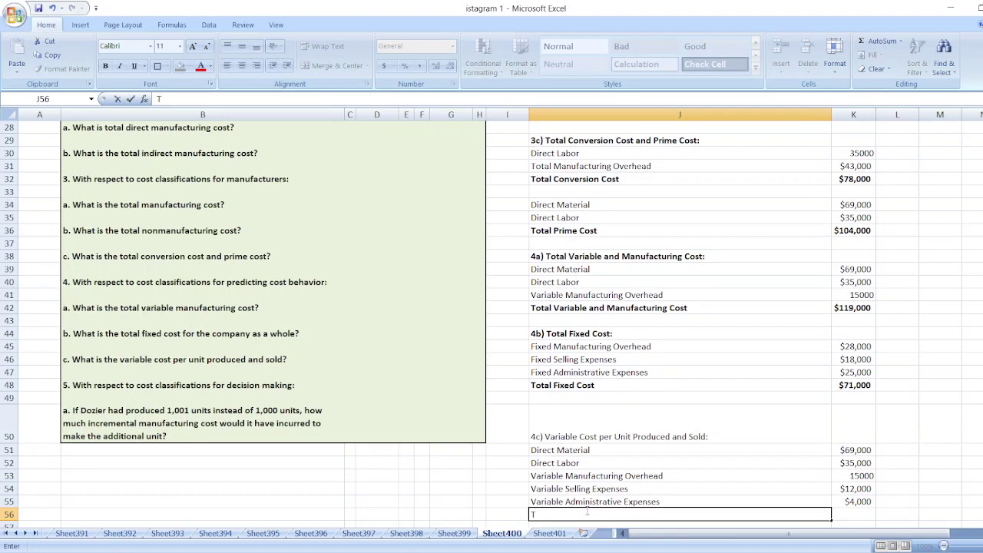
- Label J56 "Total Variable Cost" and sum K51:K55 in K56
type("otal Variable Cost")
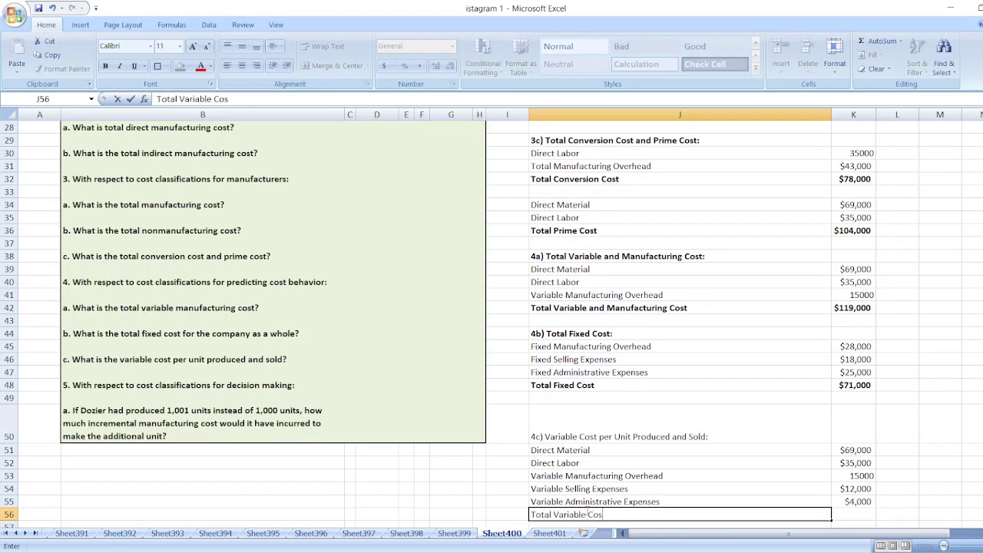
key("Tab")
type("=s")
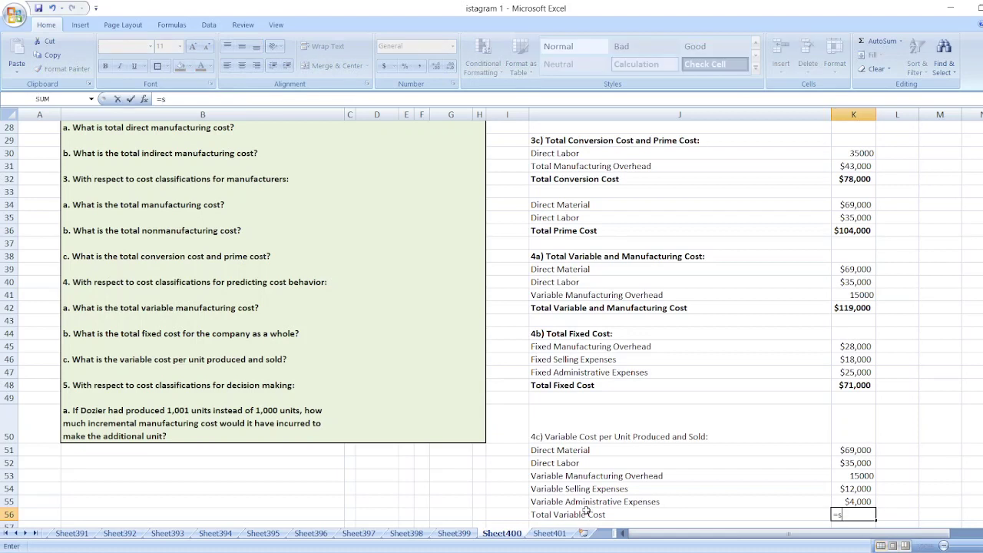
type("um(")
left_click(851, 448)
key("shift+Down")
key("shift+Down")
key("shift+Down")
key("shift+Down")
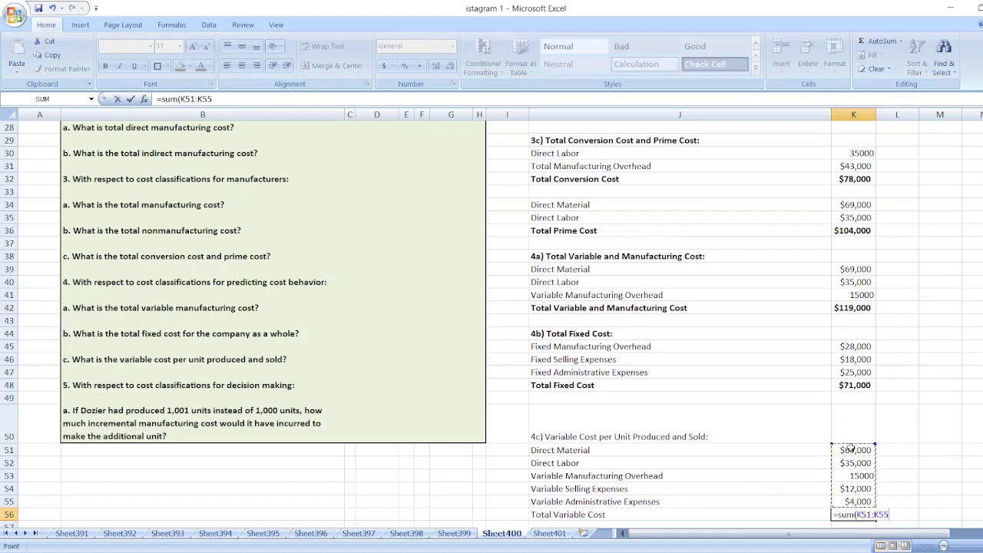
key("Return")
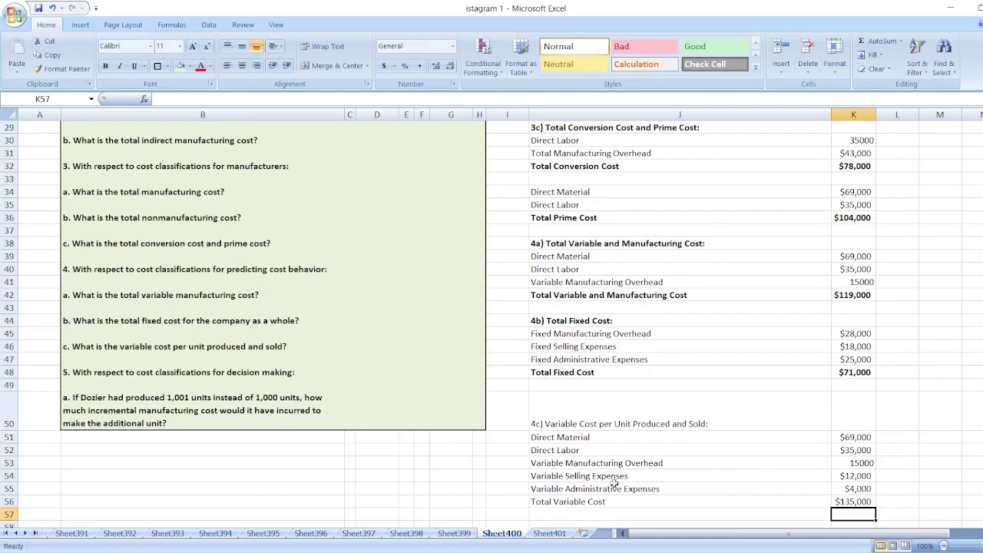
- Add a "Number of Units Produced and Sold" row in J57 with 1,000 in K57
left_click(630, 516)
type("Num")
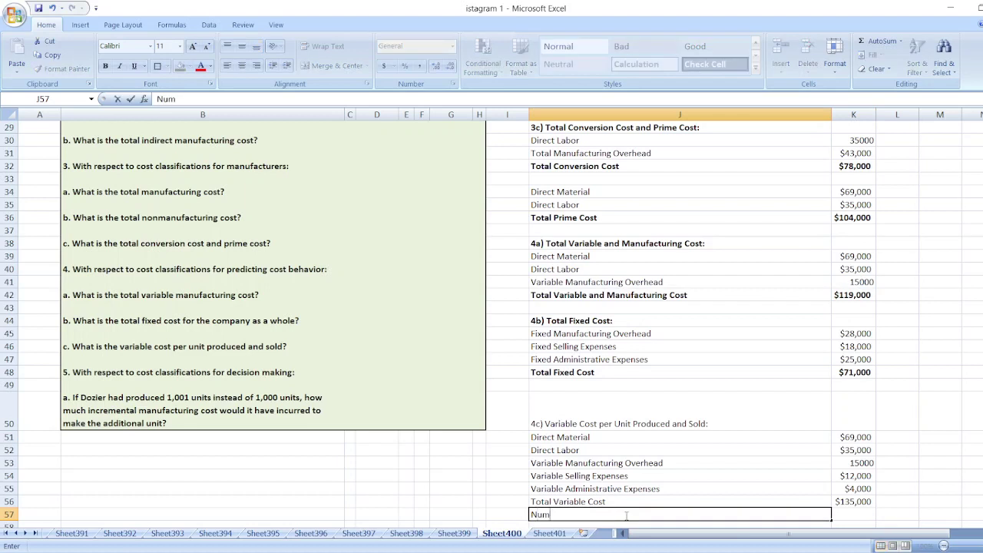
type("ber of Units Produc")
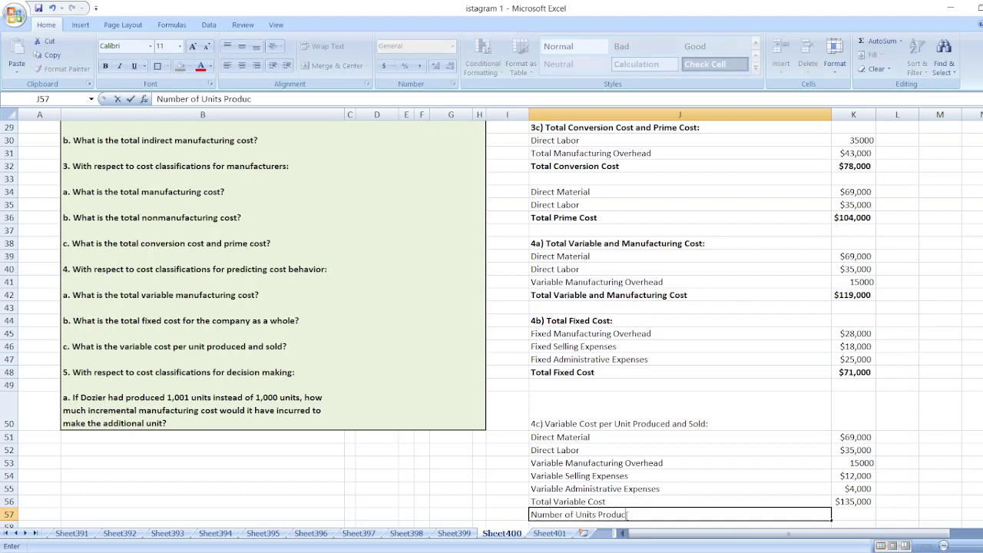
type("ed and Sold")
key("Tab")
type("1,000")
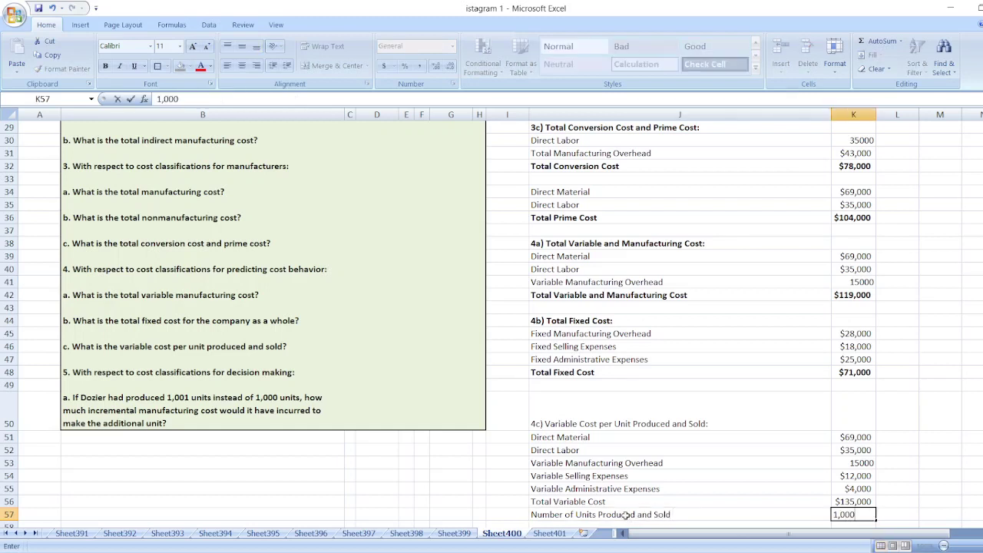
key("Return")
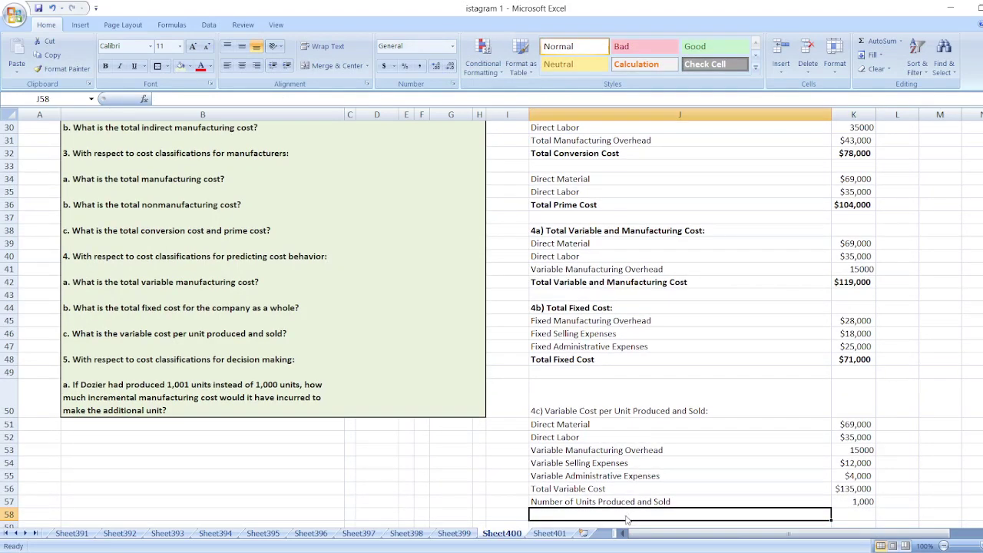
- Label J58 "Variable Cost per Unit Produced and Sold" and calculate it in K58 with the formula =K56/K57
type("Vari")
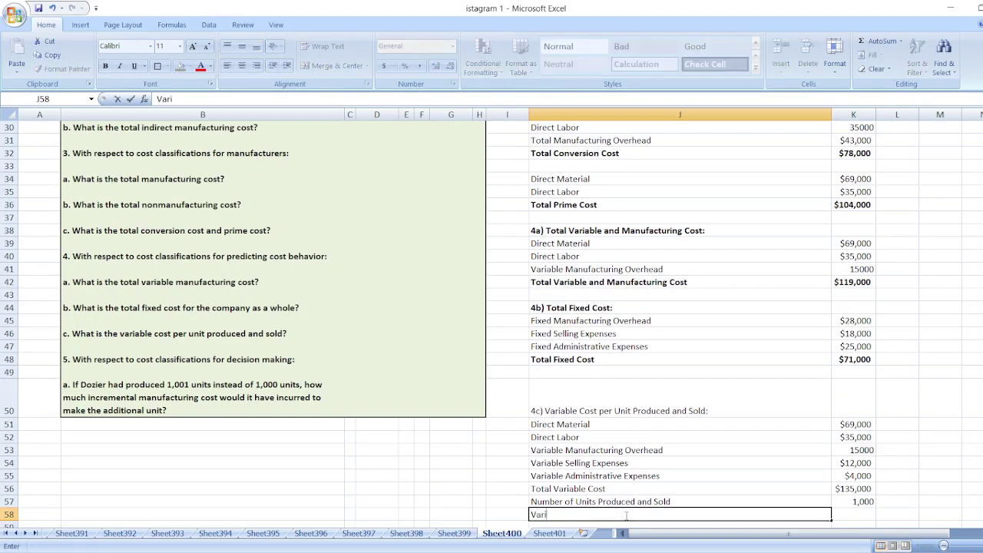
type("able Cost per Unit Pr")
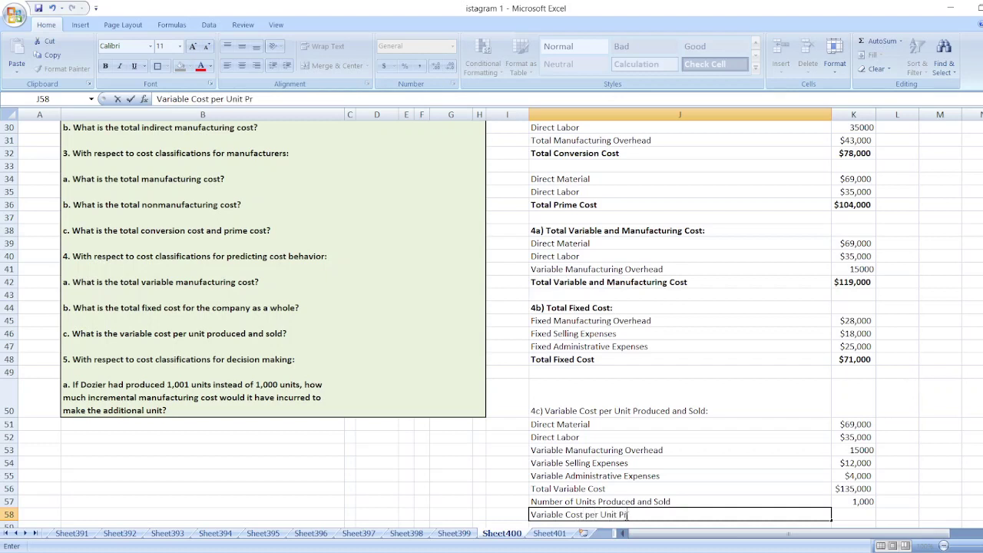
type("oduced and Sold")
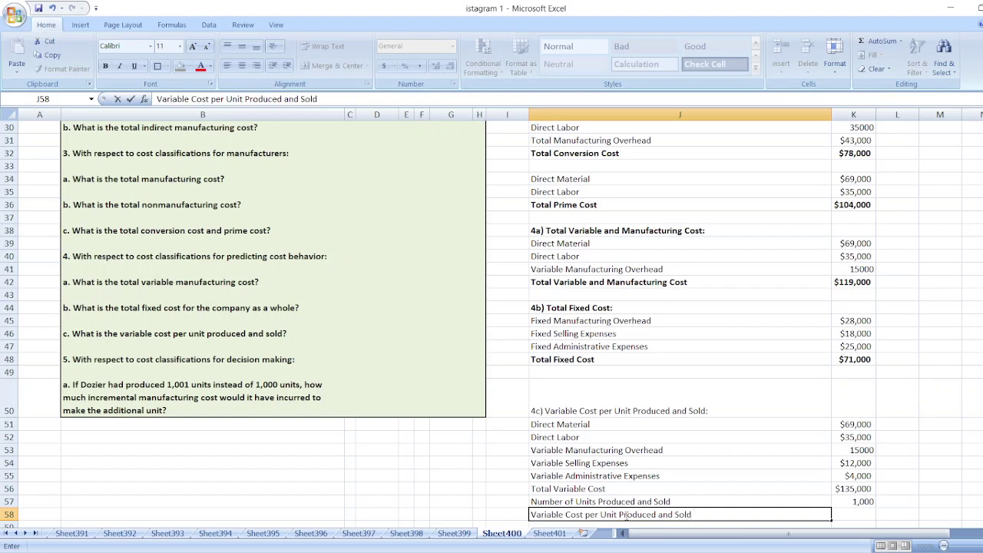
key("Tab")
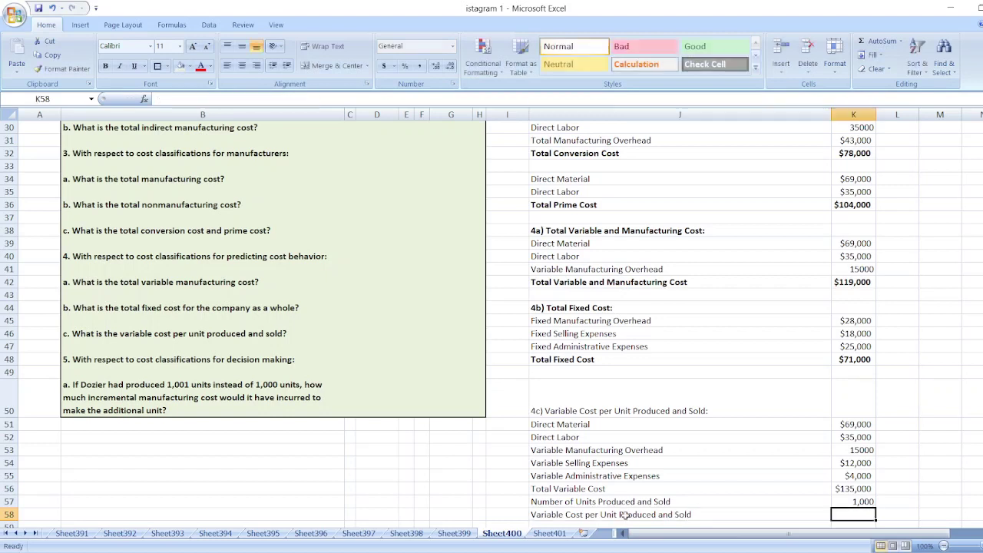
type("=")
key("Up")
key("Up")
type("/")
key("Up")
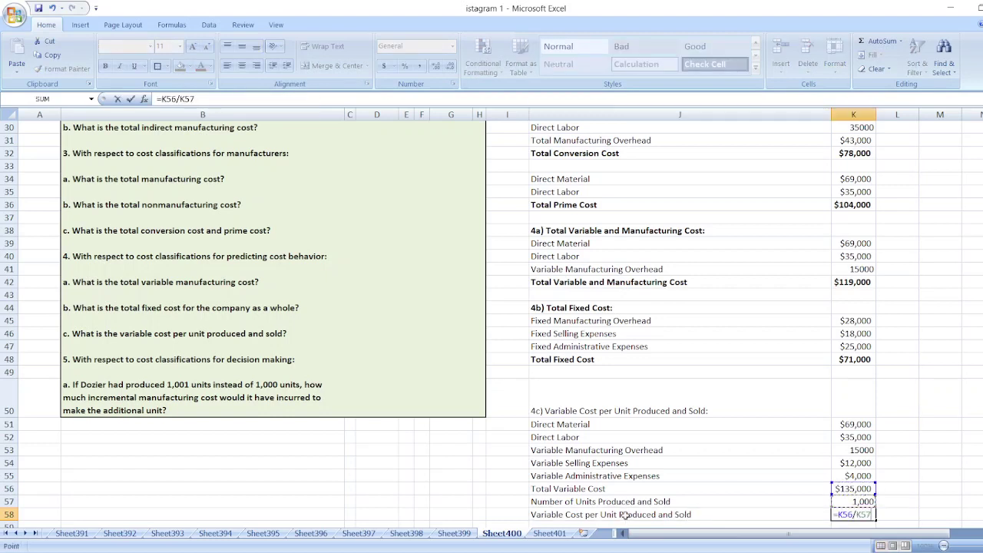
key("Return")
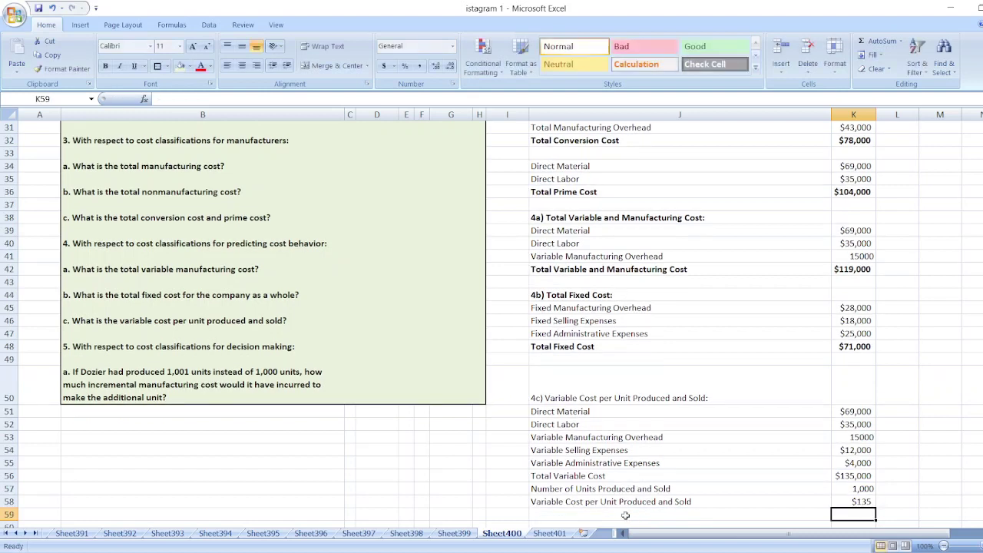
- Bold the "Variable Cost per Unit Produced and Sold" row J58:K58 and the 4c heading in J50
left_click(638, 504)
key("shift+Right")
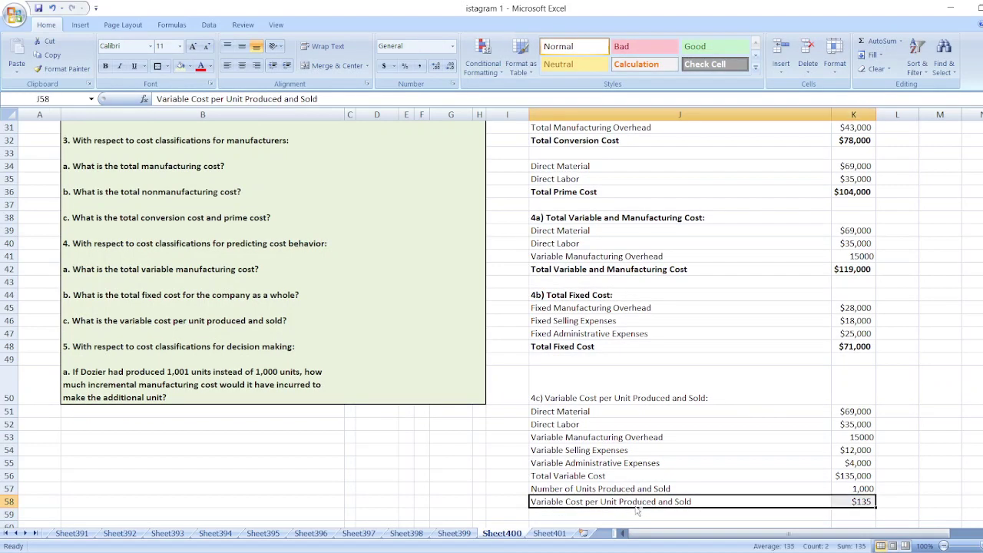
key("ctrl+b")
left_click(642, 397)
key("ctrl+b")
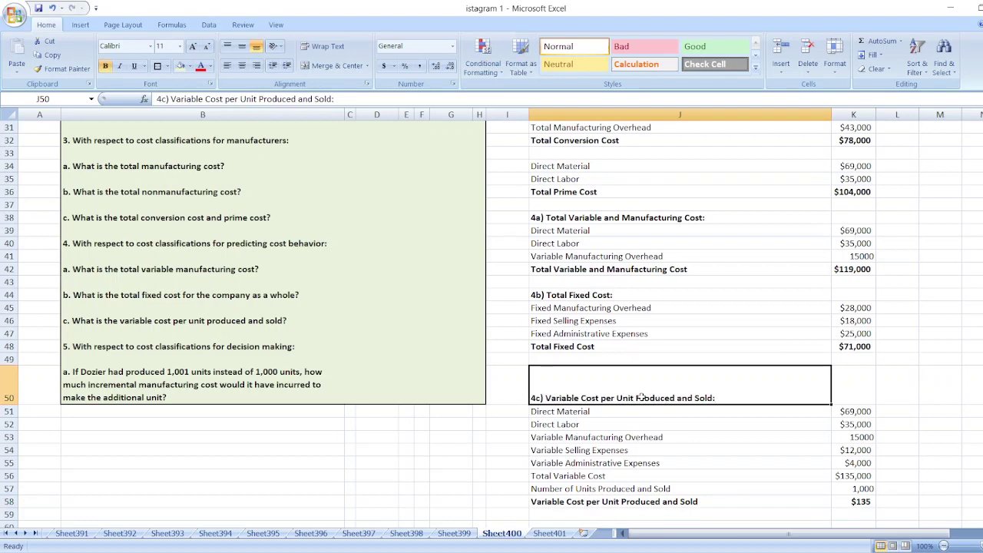
- Enter the heading "5) Incremental Manufacturing Cost:" in J60
left_click(624, 527)
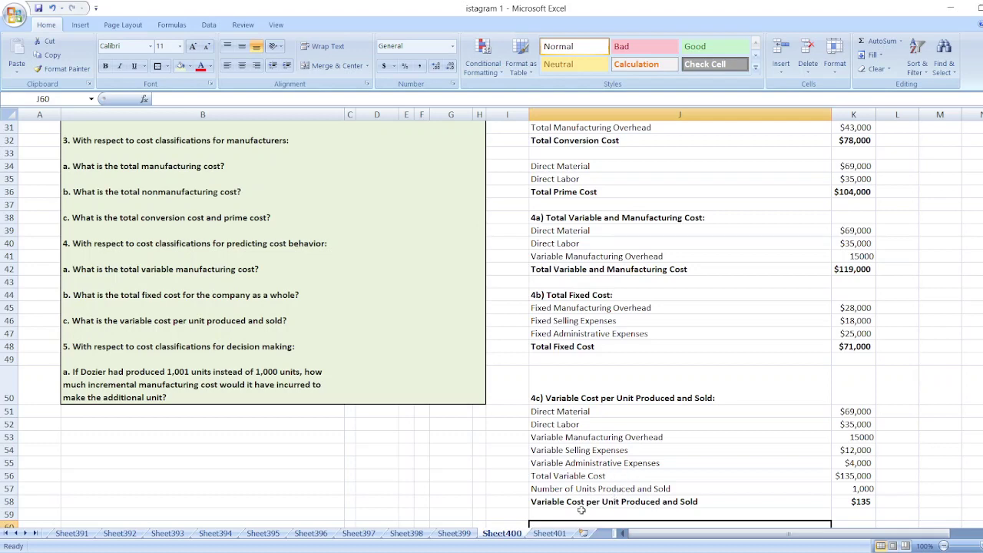
type("5")
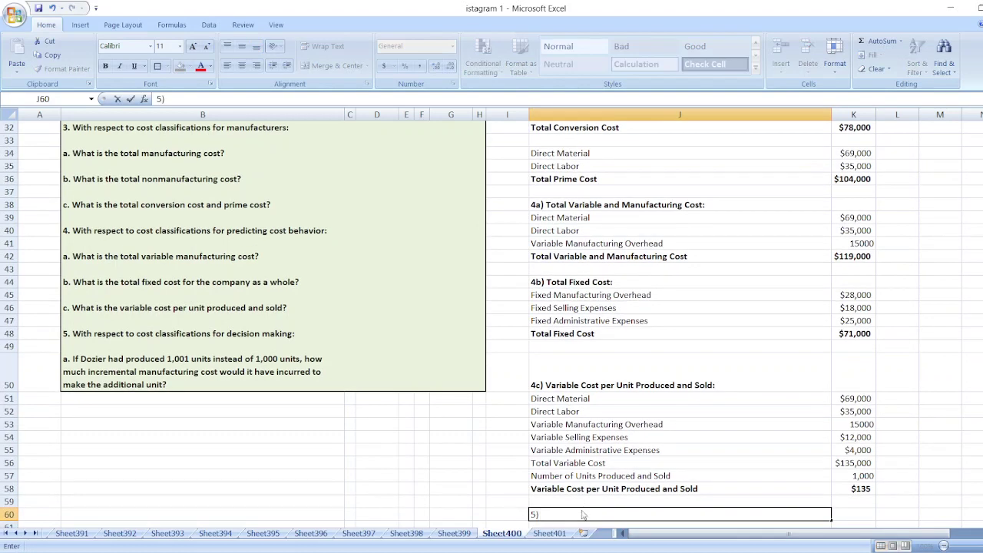
type(") Incremental Man")
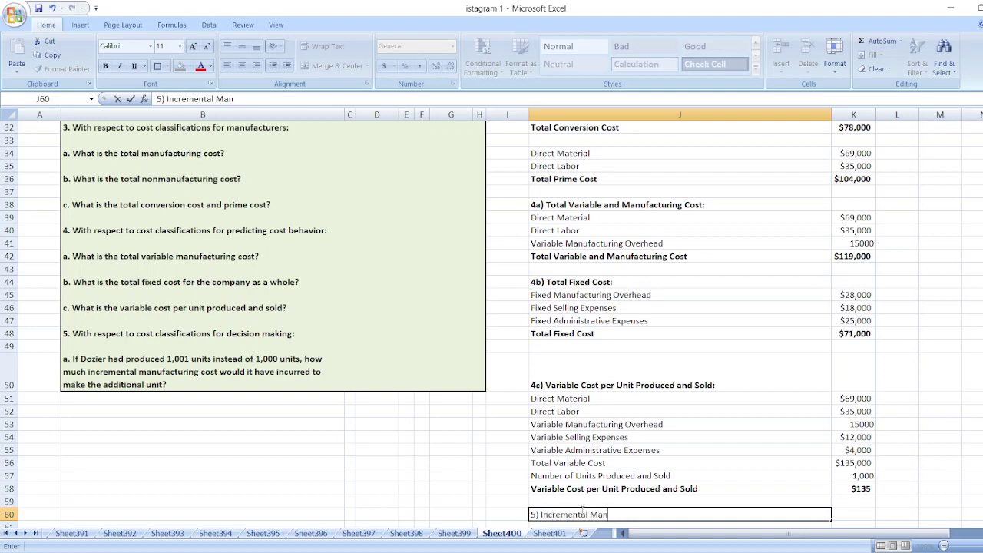
type("ufacturing COst:")
key("Return")
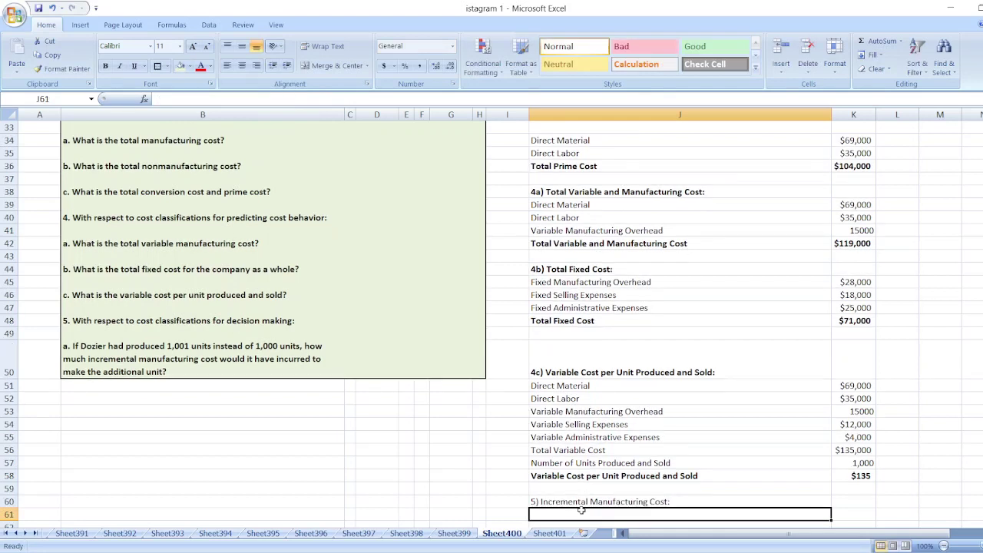
- Copy the direct material, direct labor and variable manufacturing overhead rows J51:K53 to J61:K63
left_click(603, 390)
key("shift+Right")
key("shift+Down")
key("shift+Down")
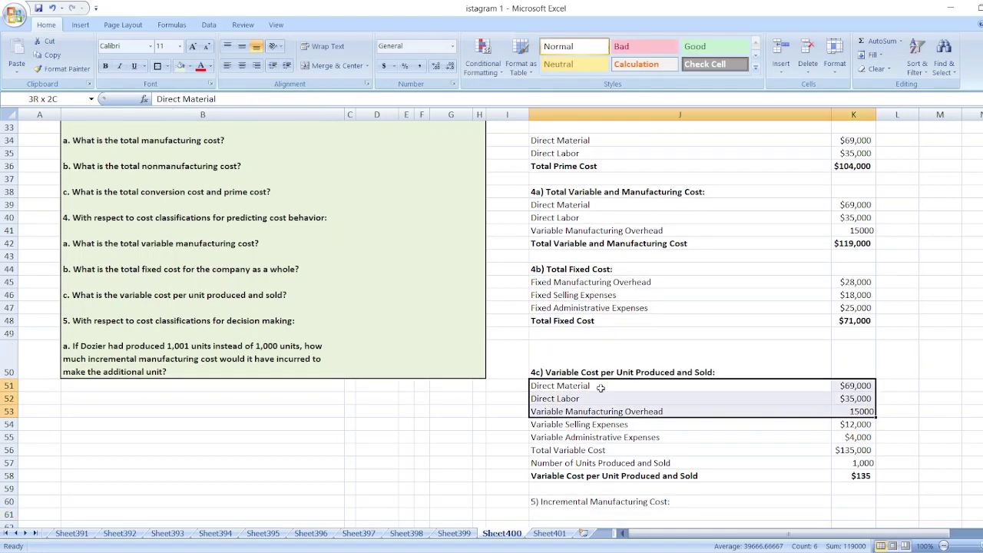
key("ctrl+c")
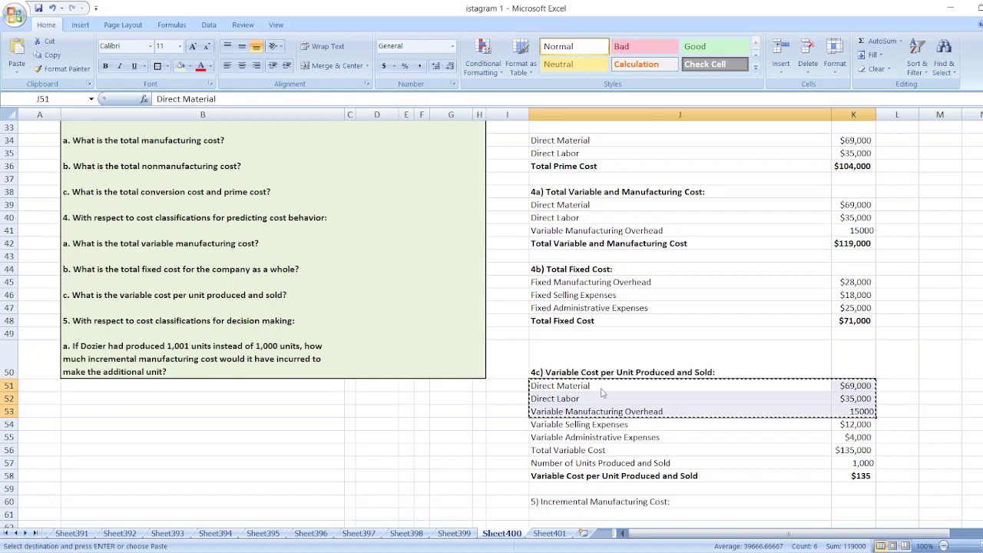
left_click(554, 512)
key("ctrl+v")
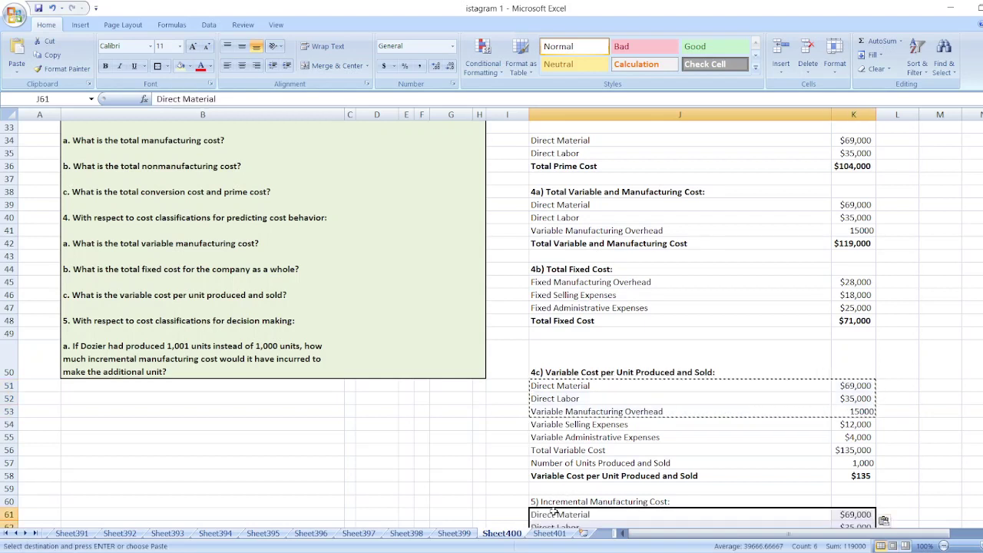
- Label J64 "Total Incremental Cost" and sum K61:K63 in K64
key("Down")
key("Down")
key("Down")
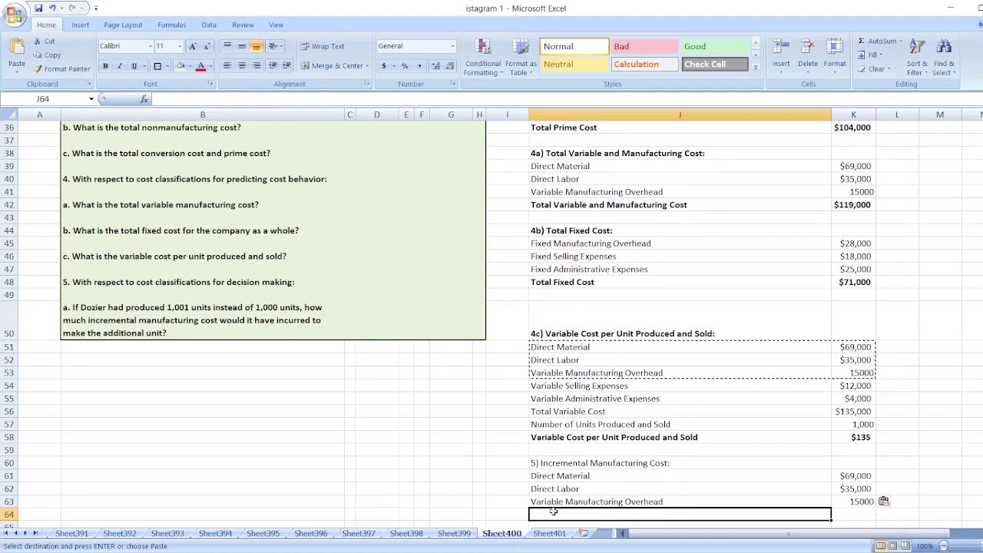
type("Total ")
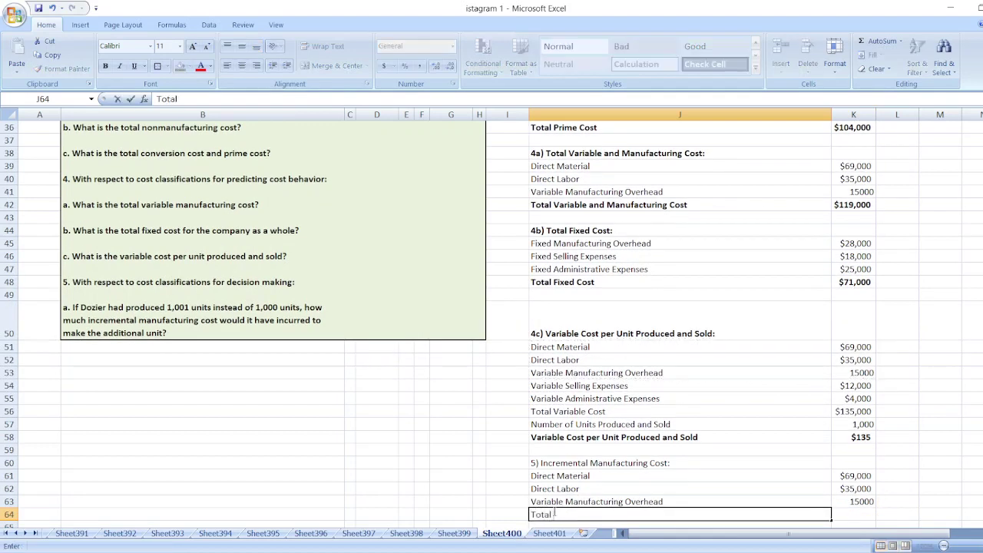
type("Incremental Cost")
key("Tab")
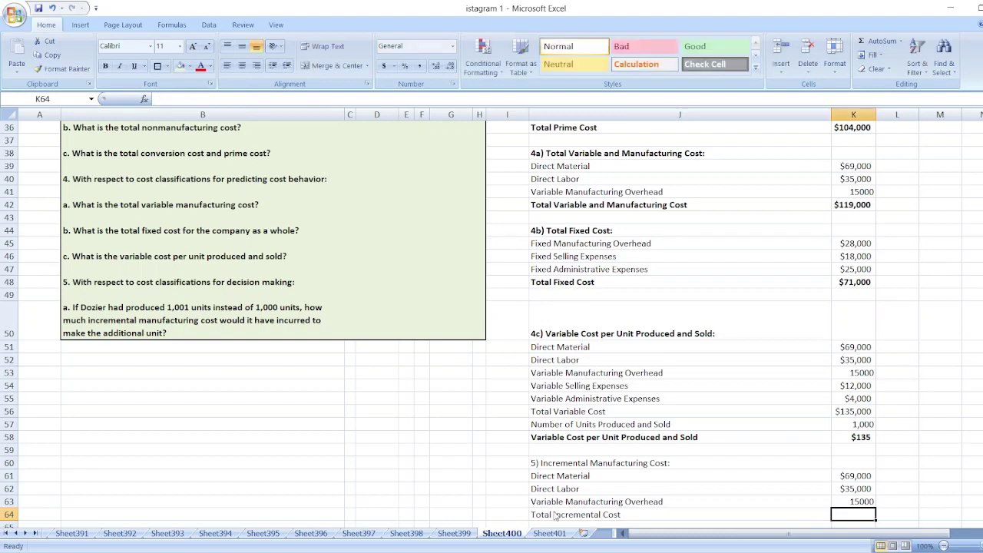
type("=sum")
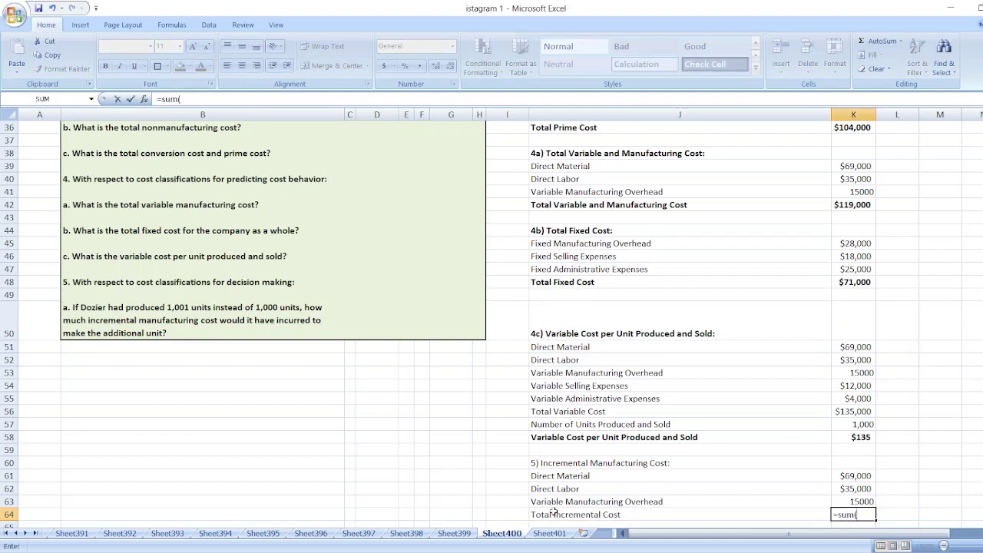
type("(")
left_click(864, 477)
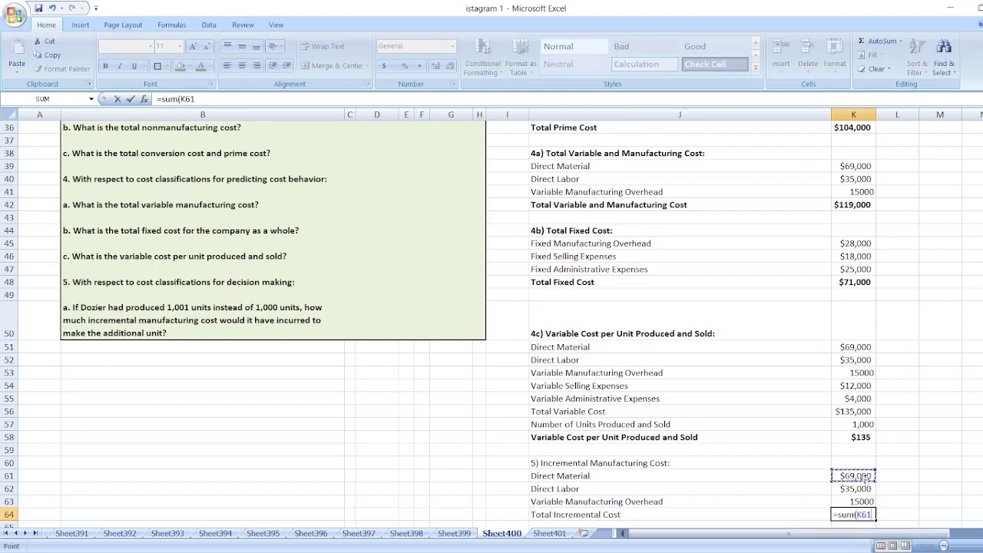
left_click_drag(864, 477, 867, 501)
key("Return")
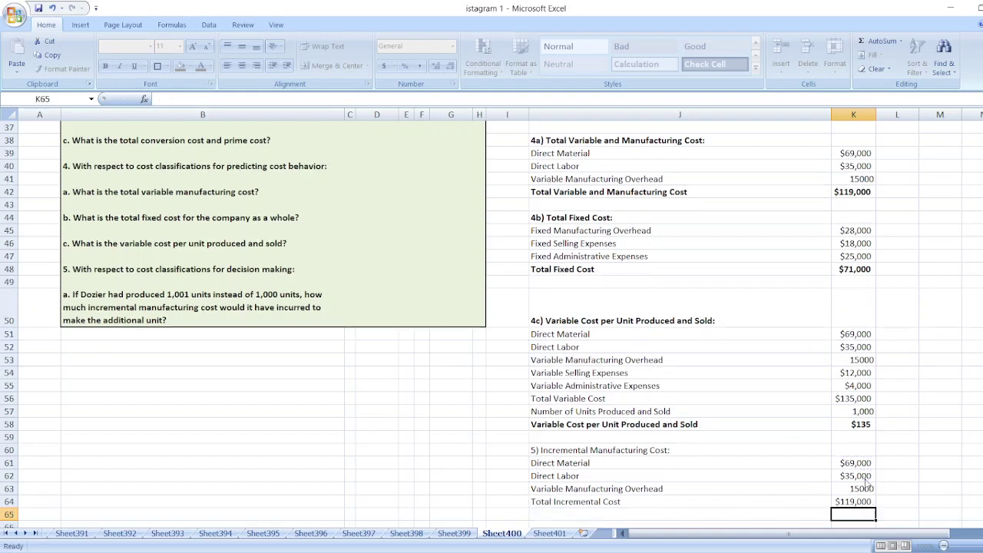
- Copy the "Number of Units Produced and Sold" row J57:K57 to J65:K65
key("Left")
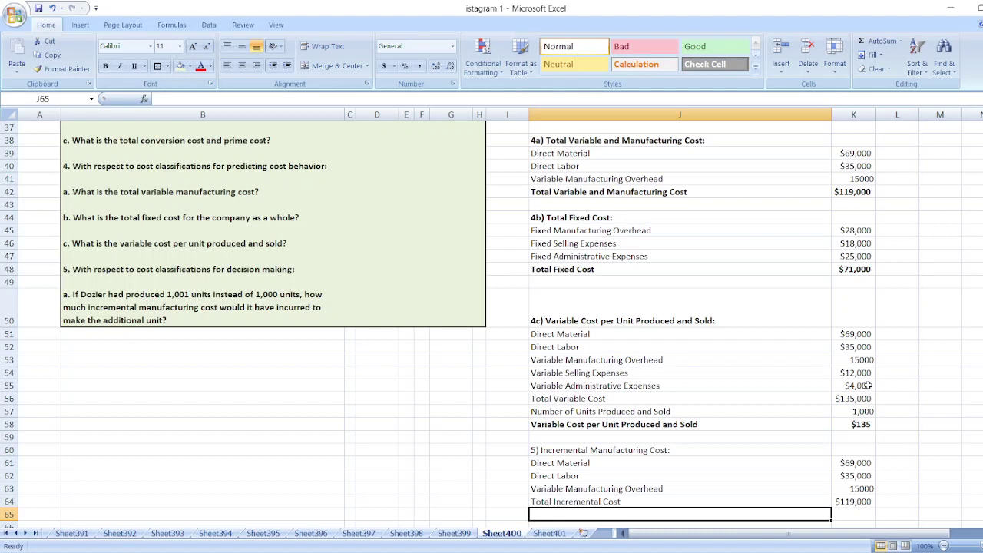
left_click(788, 413)
key("shift+Right")
key("ctrl+c")
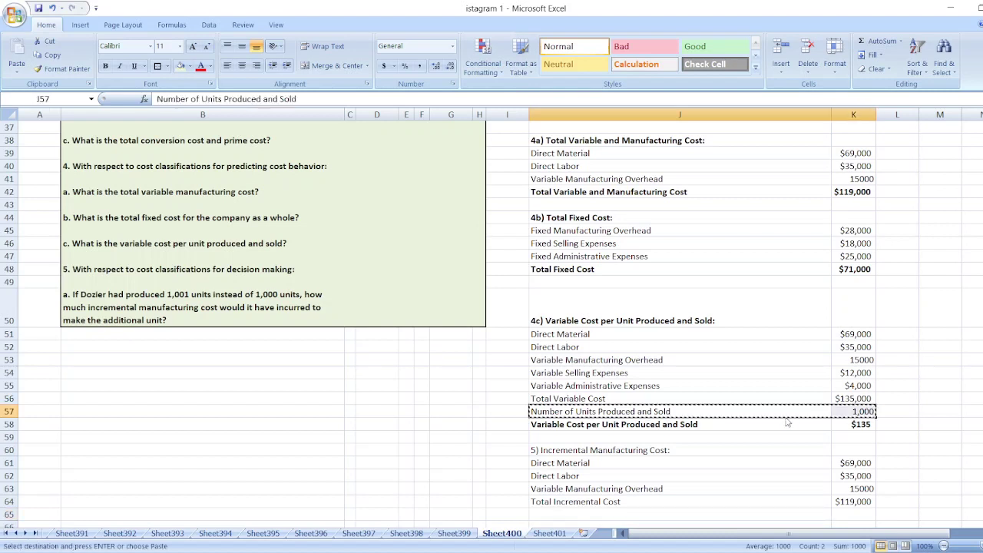
left_click(650, 513)
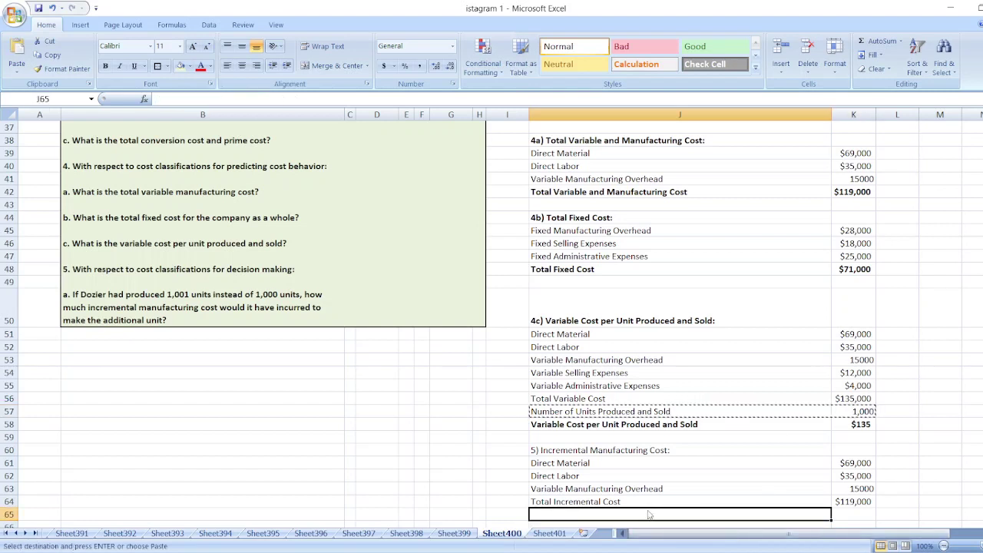
key("ctrl+v")
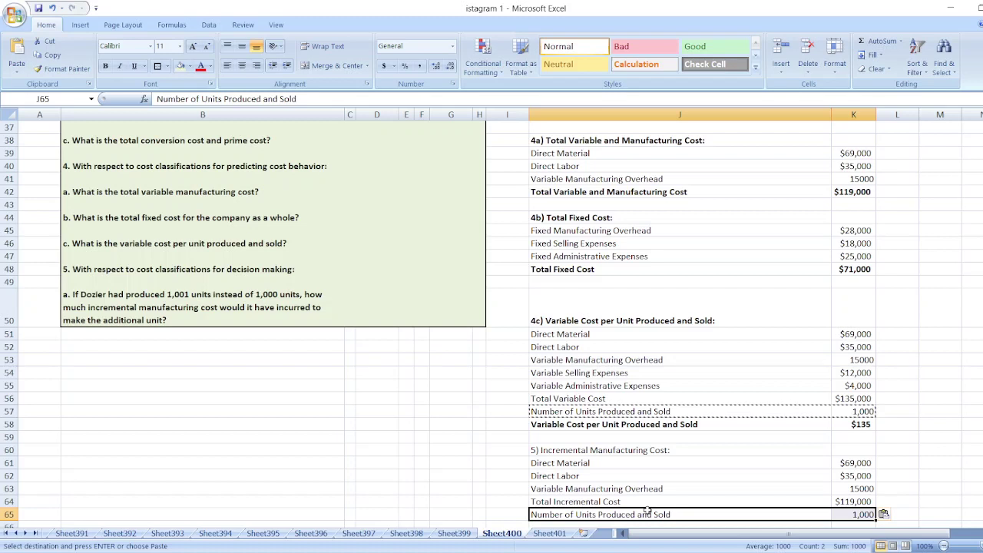
- Label J66 "Incremental Cost per Unit produced and Sold" and calculate it in K66 with the formula =K64/K65
scroll(607, 521, "down", 1)
left_click(607, 520)
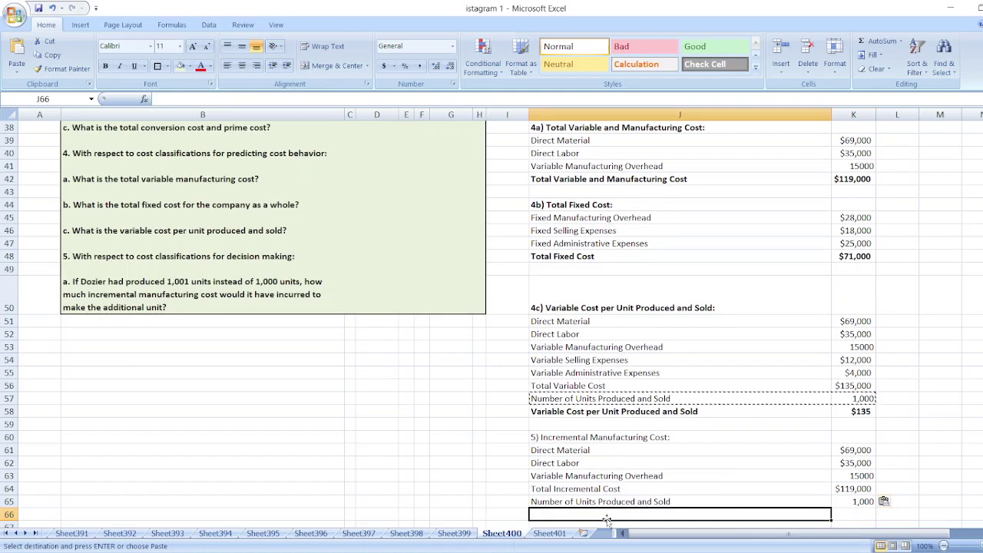
type("In")
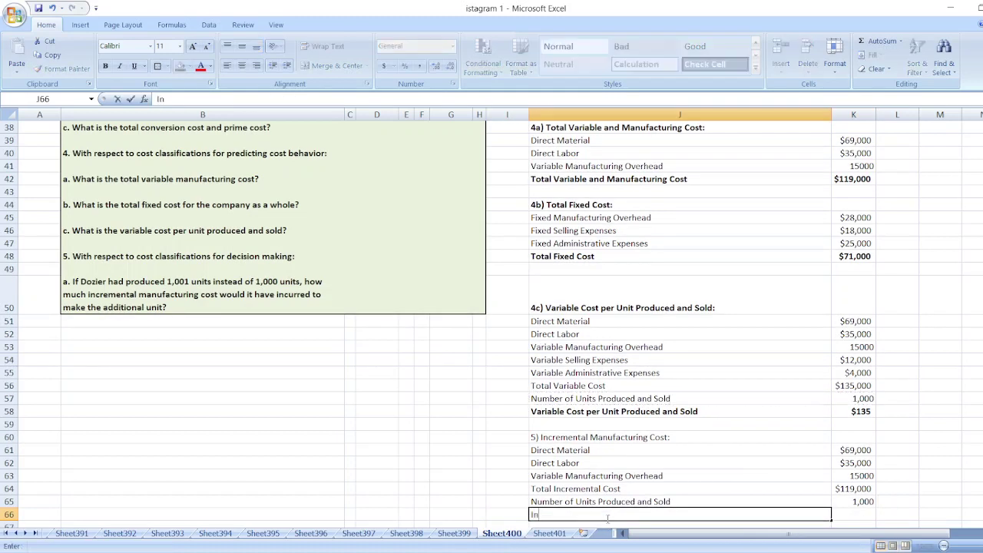
type("cremental Cost p")
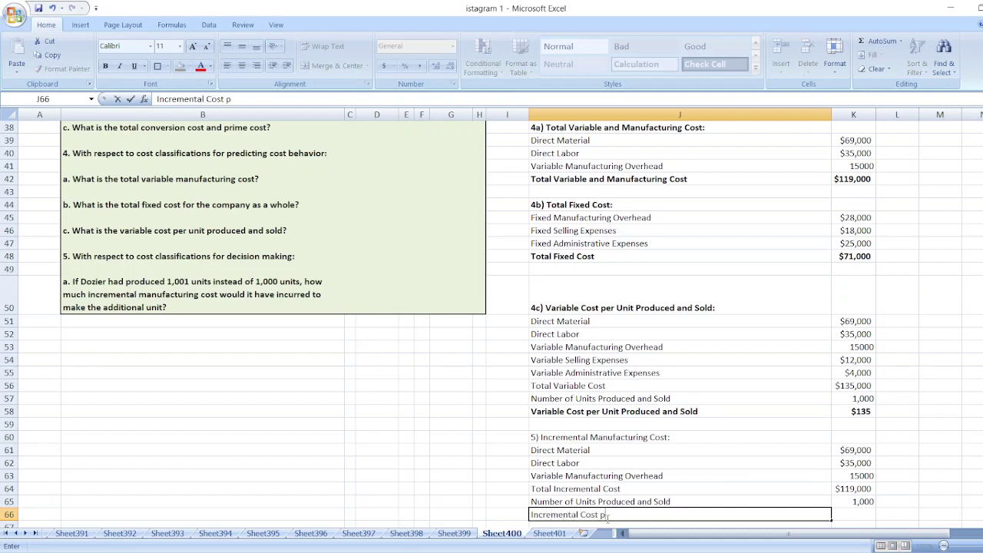
type("er Unit produc")
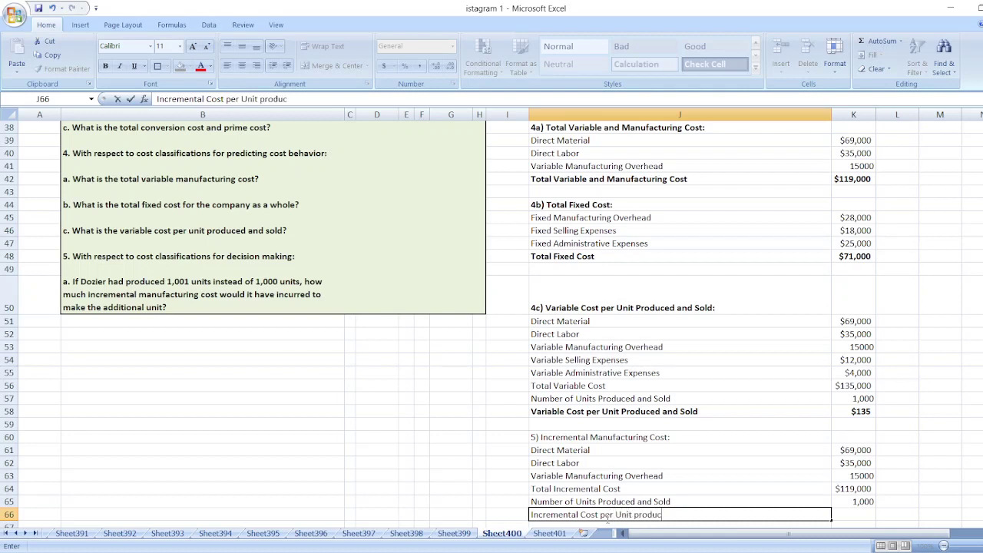
type("ed and Sold")
key("Tab")
type("=")
key("Up")
key("Up")
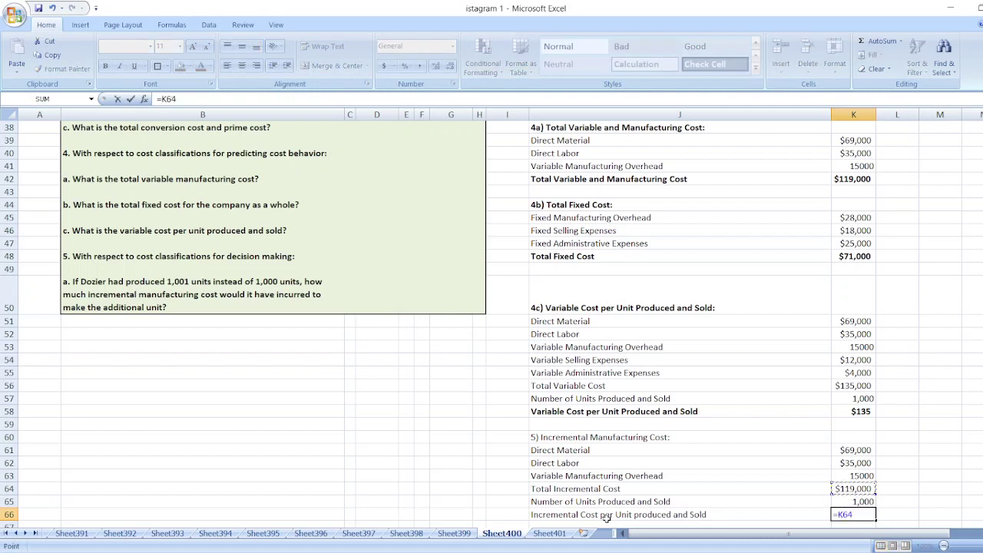
type("/")
key("Down")
key("Return")
- Bold the incremental cost per unit row J66:K66 and the part 5 heading in J60
key("Left")
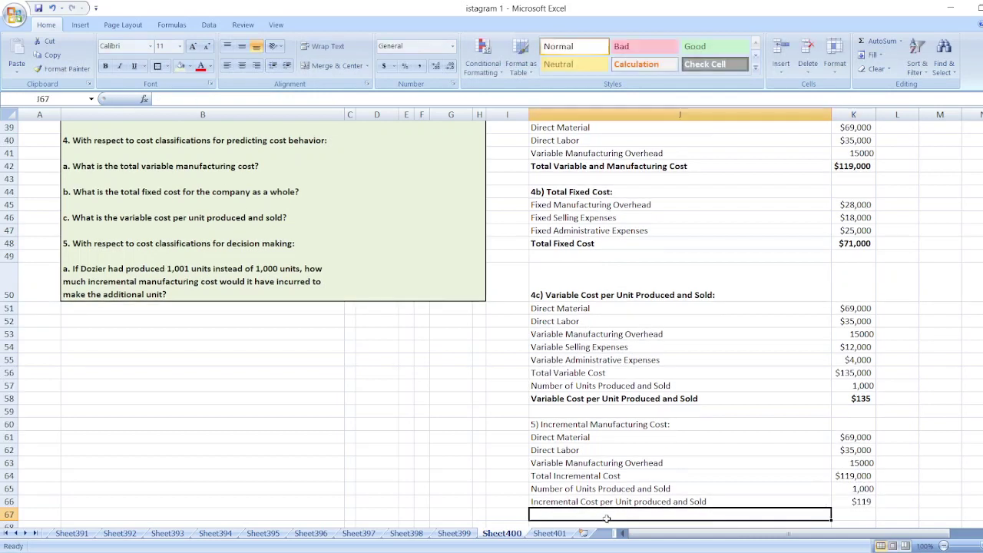
key("Up")
key("shift+Right")
key("ctrl+b")
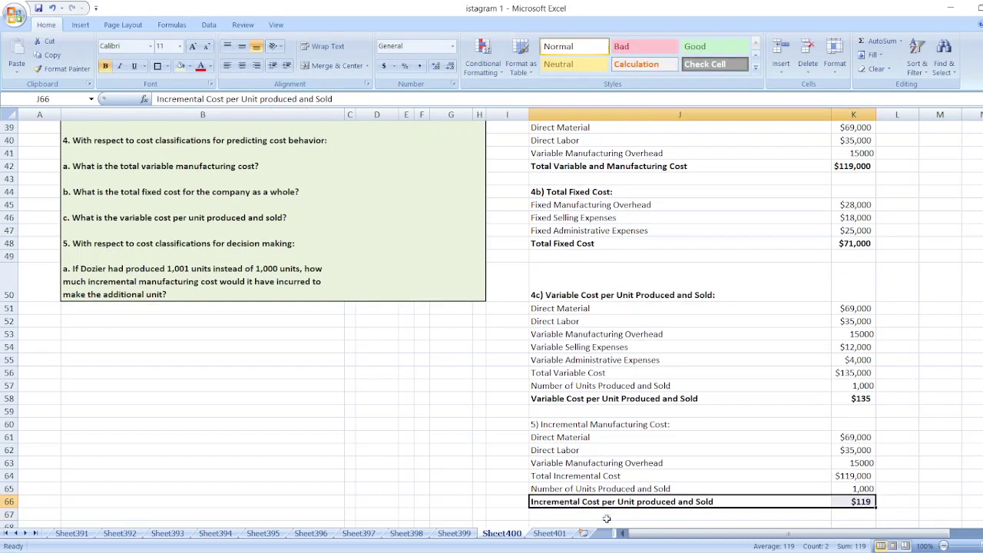
left_click(637, 424)
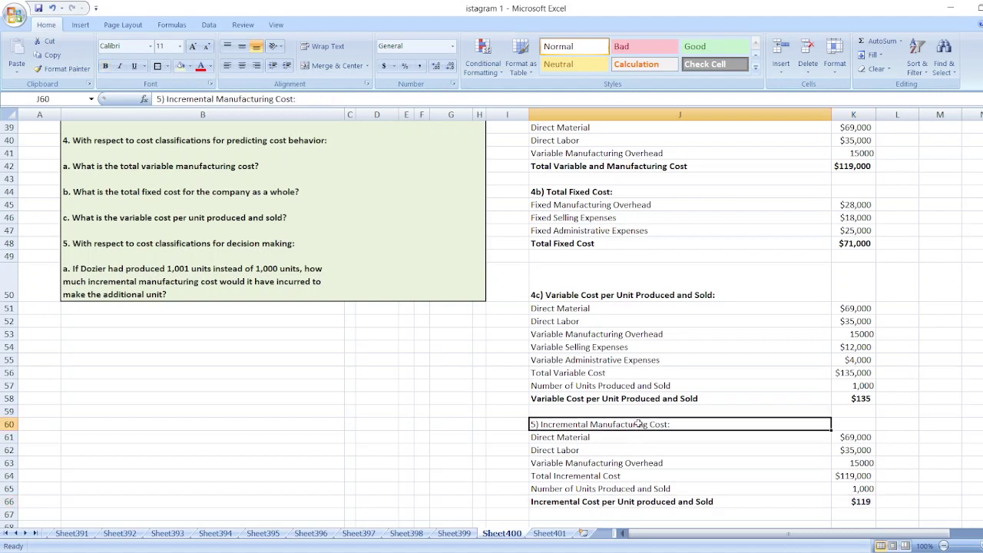
key("ctrl+b")
left_click(421, 385)
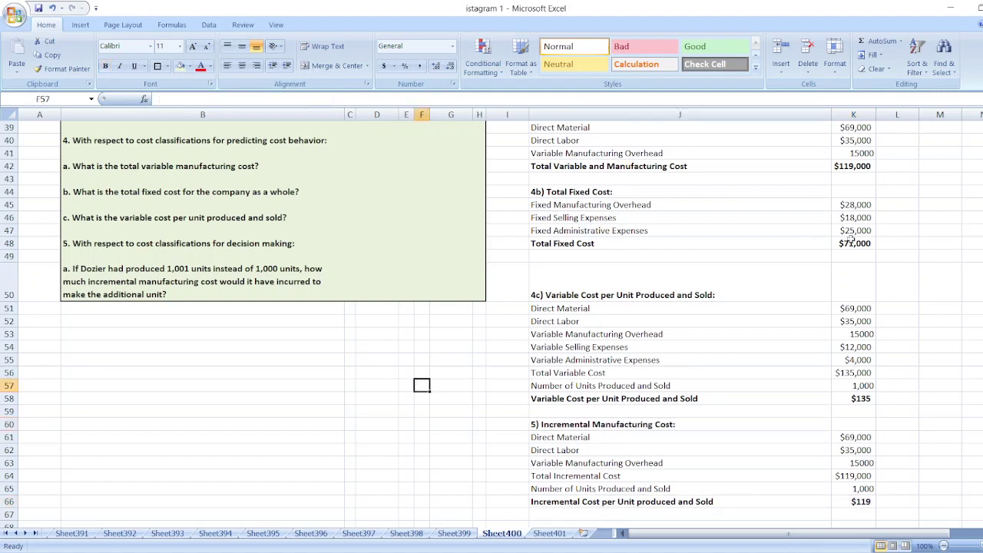